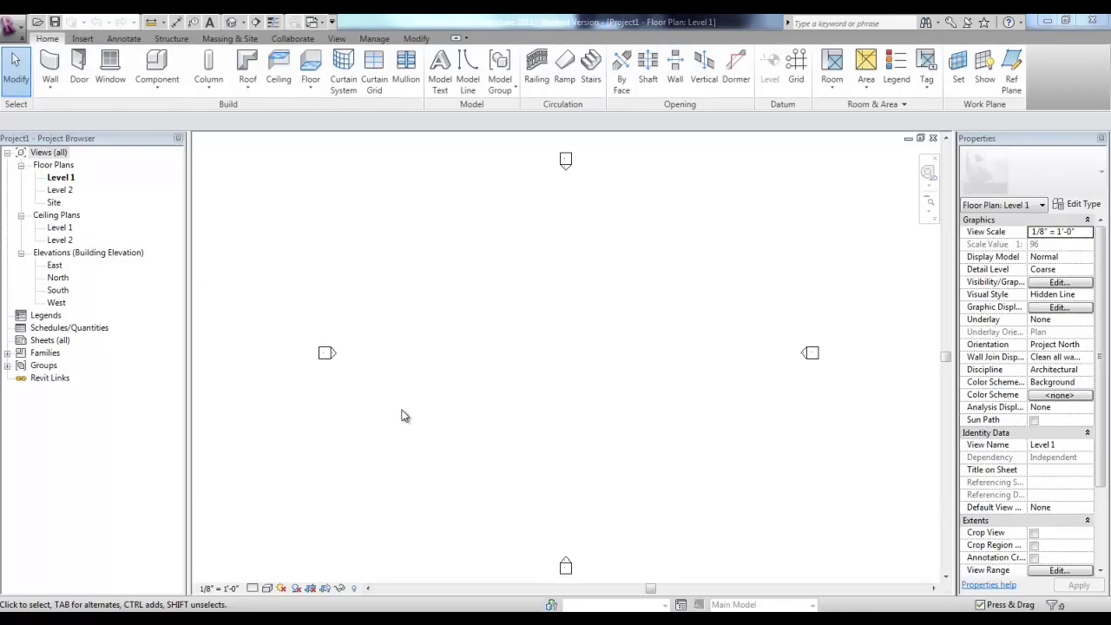
- Start placing walls using the Exterior - Brick on CMU wall type
{"action": "left_click", "coordinate": [50, 65]}
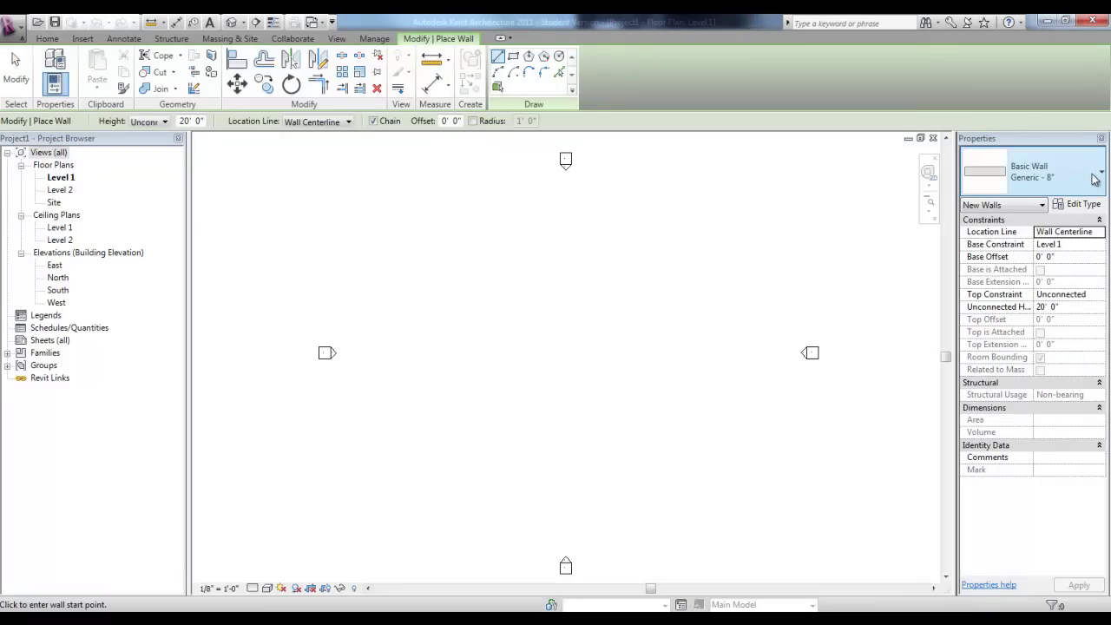
{"action": "left_click", "coordinate": [1095, 179]}
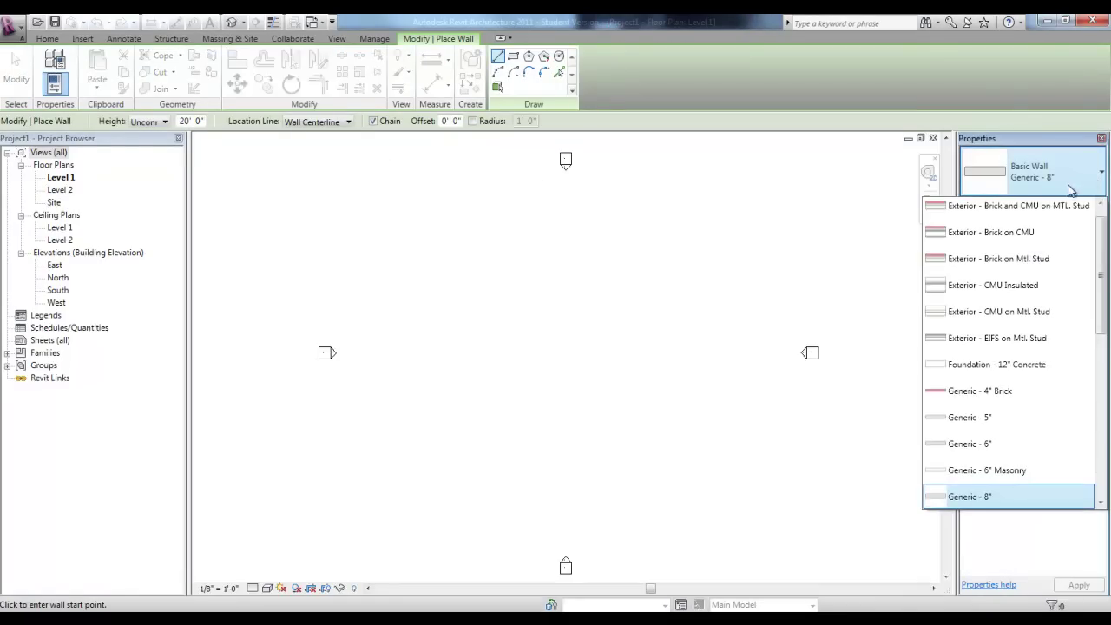
{"action": "left_click", "coordinate": [1028, 237]}
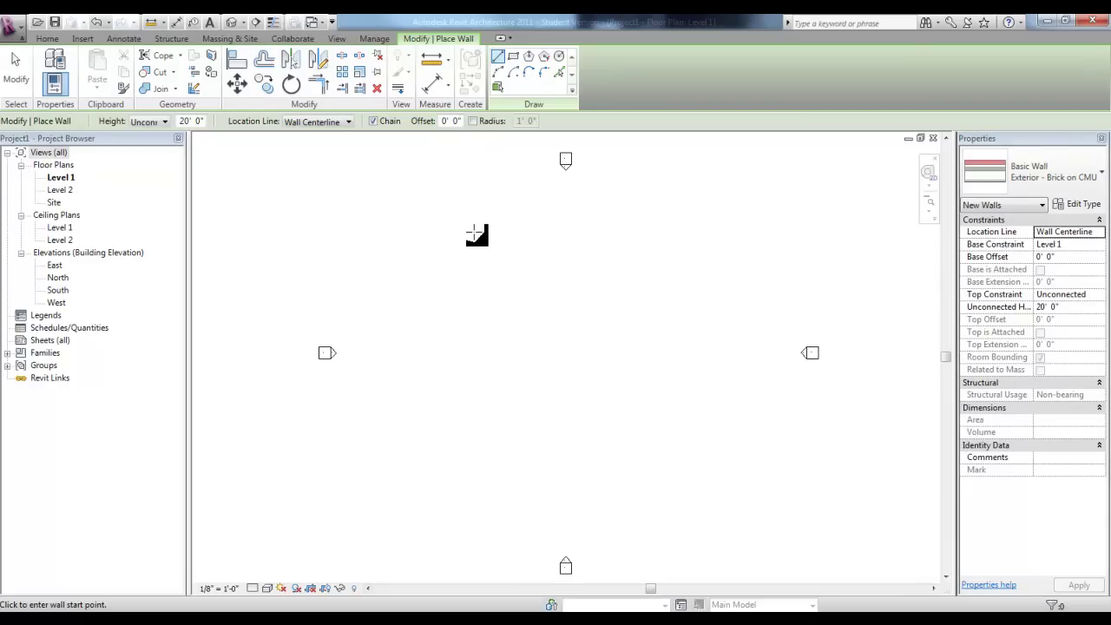
- Draw the closed stepped wall outline on Level 1, including the 102'-0" bottom wall
{"action": "left_click", "coordinate": [427, 240]}
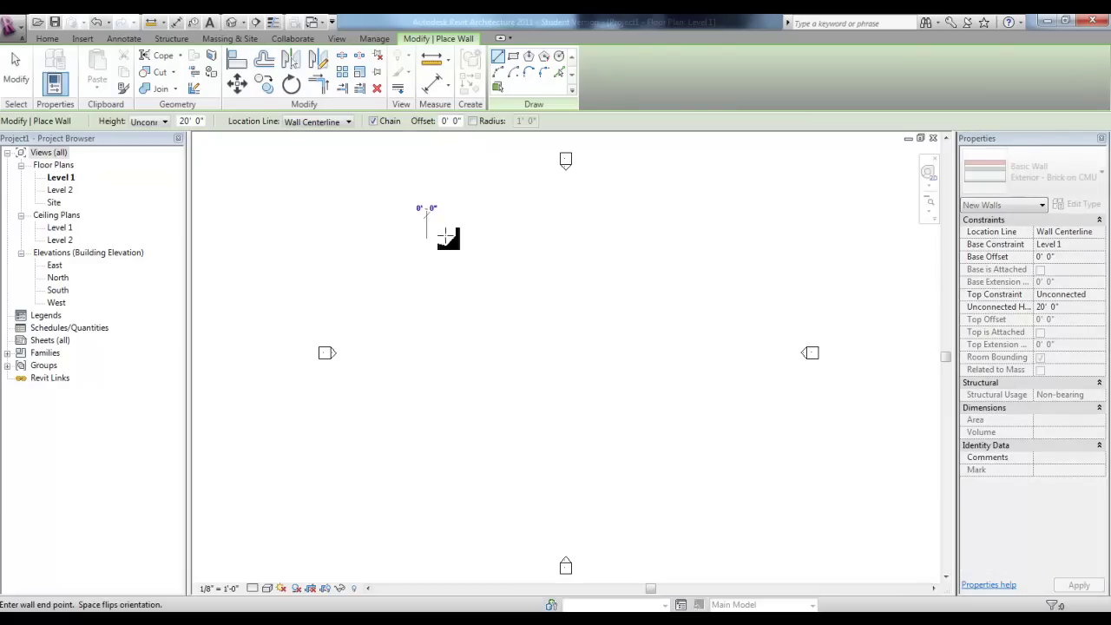
{"action": "left_click", "coordinate": [636, 240]}
{"action": "left_click", "coordinate": [637, 300]}
{"action": "left_click", "coordinate": [723, 300]}
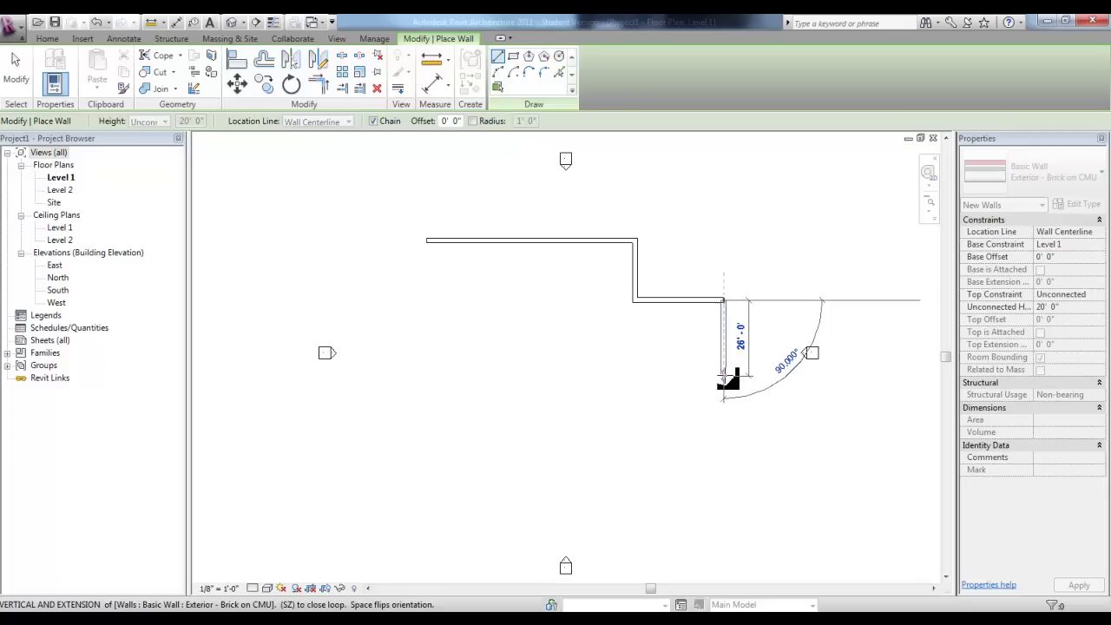
{"action": "left_click", "coordinate": [723, 375]}
{"action": "left_click", "coordinate": [426, 376]}
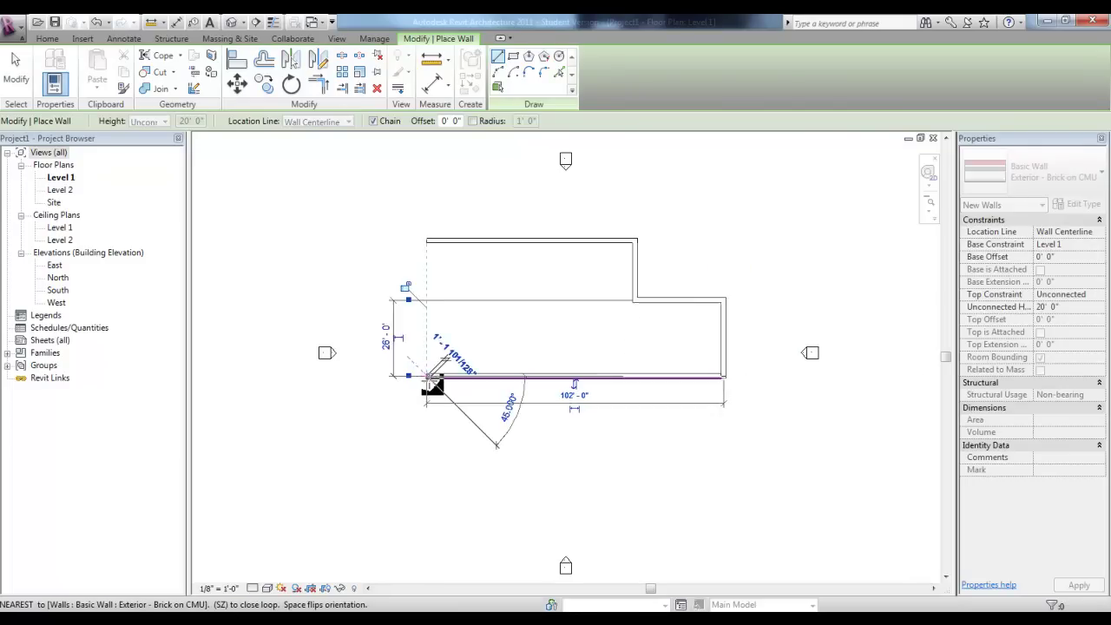
{"action": "left_click", "coordinate": [430, 242]}
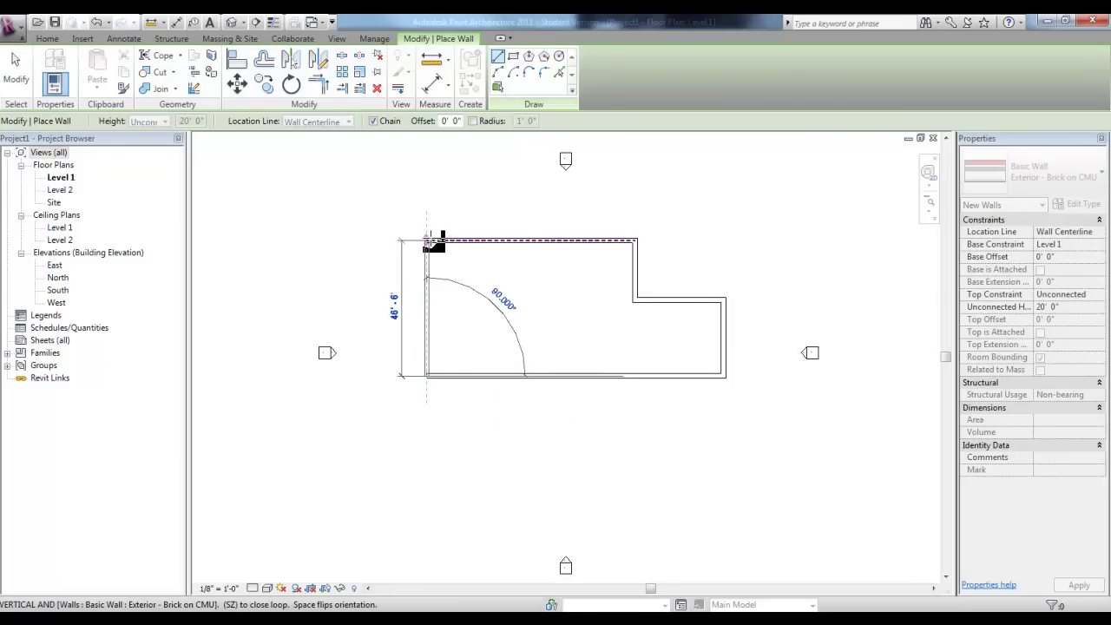
- End wall placement and set the Level 1 plan to Fine detail so the brick and CMU layers appear
{"action": "key", "text": "Escape"}
{"action": "key", "text": "Escape"}
{"action": "scroll", "coordinate": [415, 373], "scroll_direction": "up", "scroll_amount": 4}
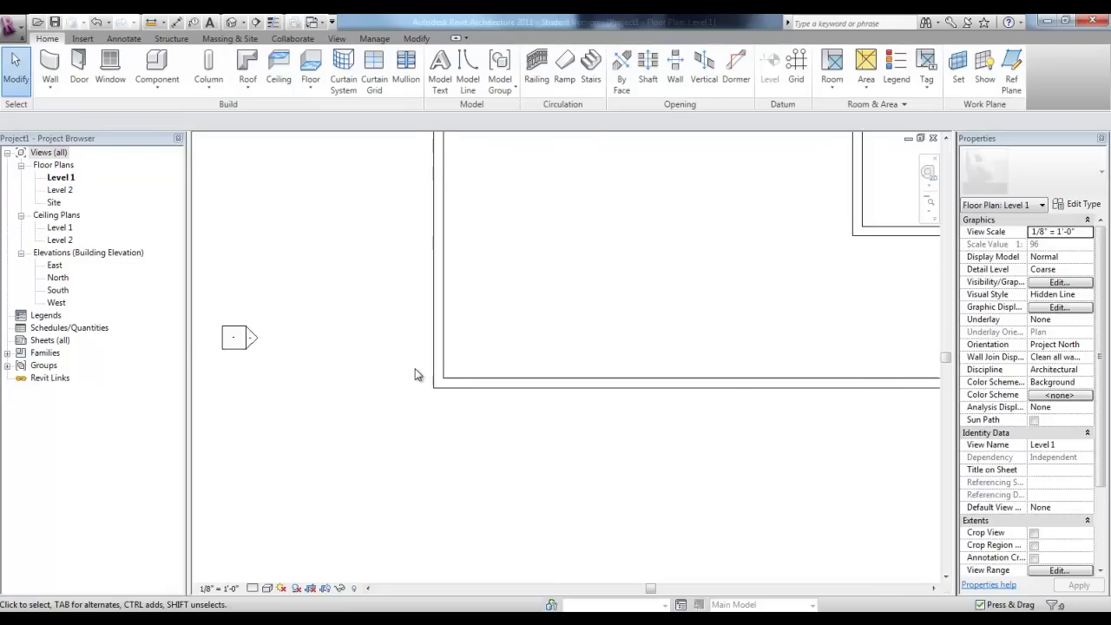
{"action": "left_click", "coordinate": [252, 588]}
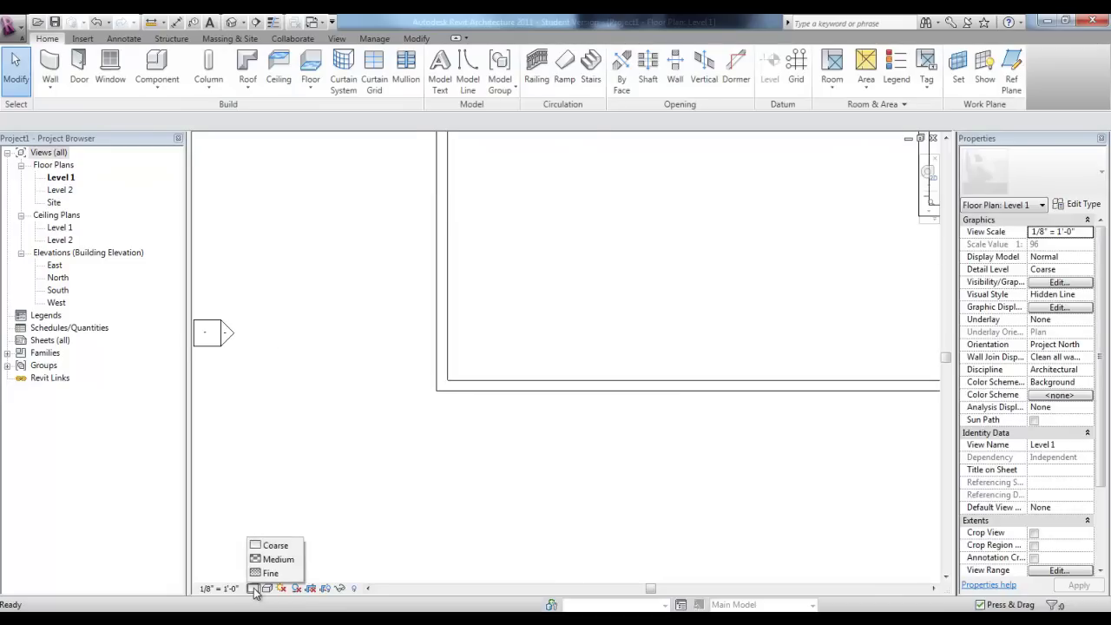
{"action": "left_click", "coordinate": [252, 589]}
{"action": "left_click", "coordinate": [252, 588]}
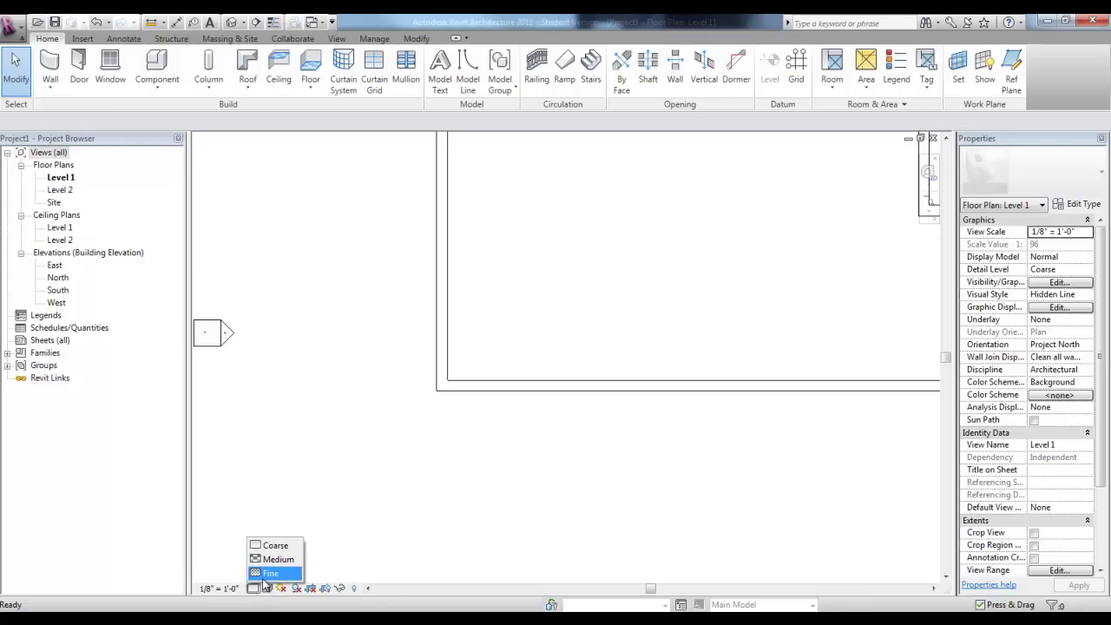
{"action": "left_click", "coordinate": [269, 574]}
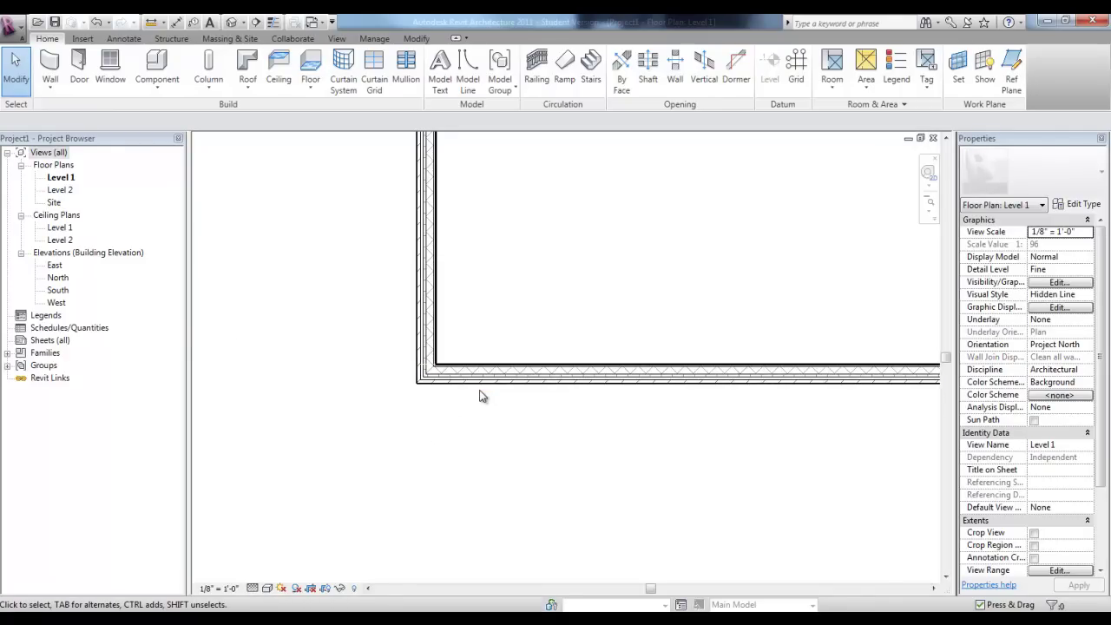
{"action": "scroll", "coordinate": [483, 392], "scroll_direction": "down", "scroll_amount": 5}
{"action": "middle_click_drag", "start_coordinate": [565, 325], "coordinate": [464, 369]}
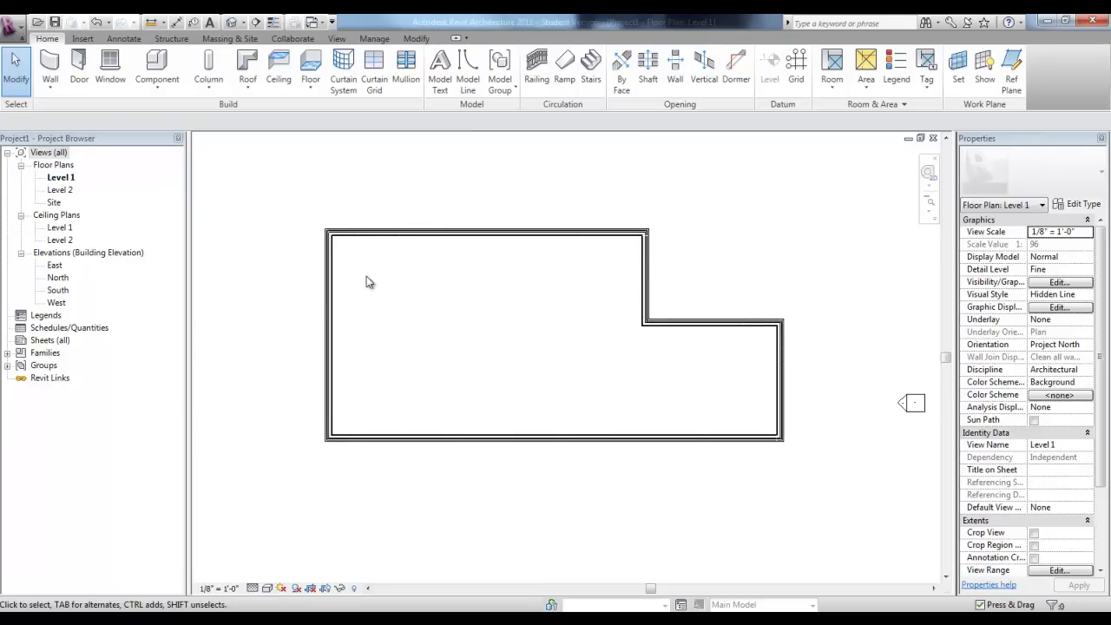
- Switch to the default {3D} view and bring up the wall tool list
{"action": "left_click", "coordinate": [232, 26]}
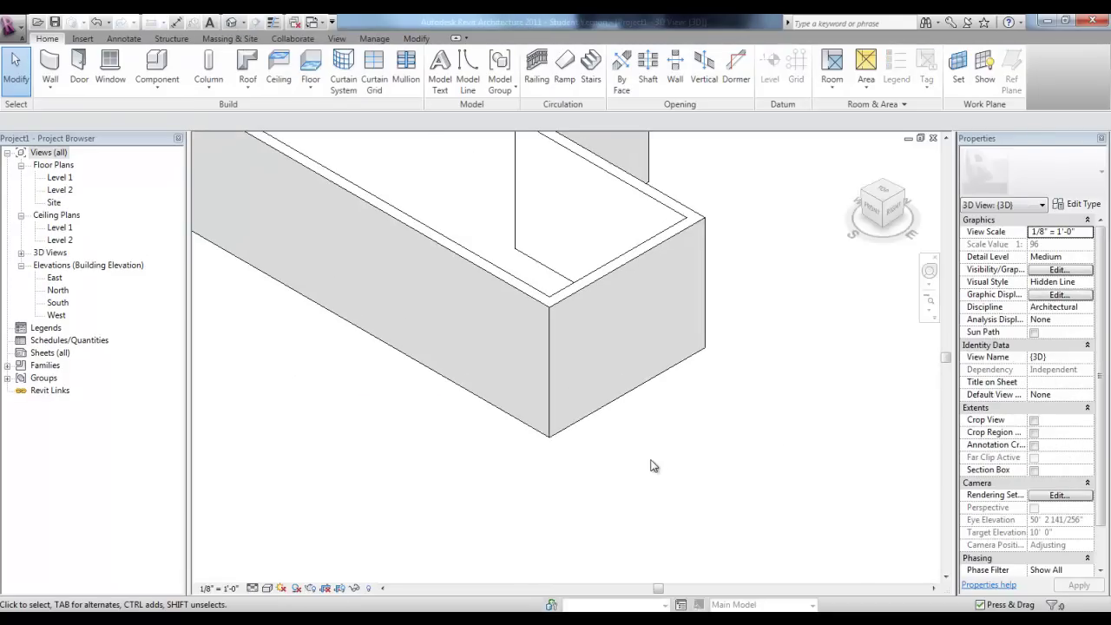
{"action": "left_click", "coordinate": [49, 84]}
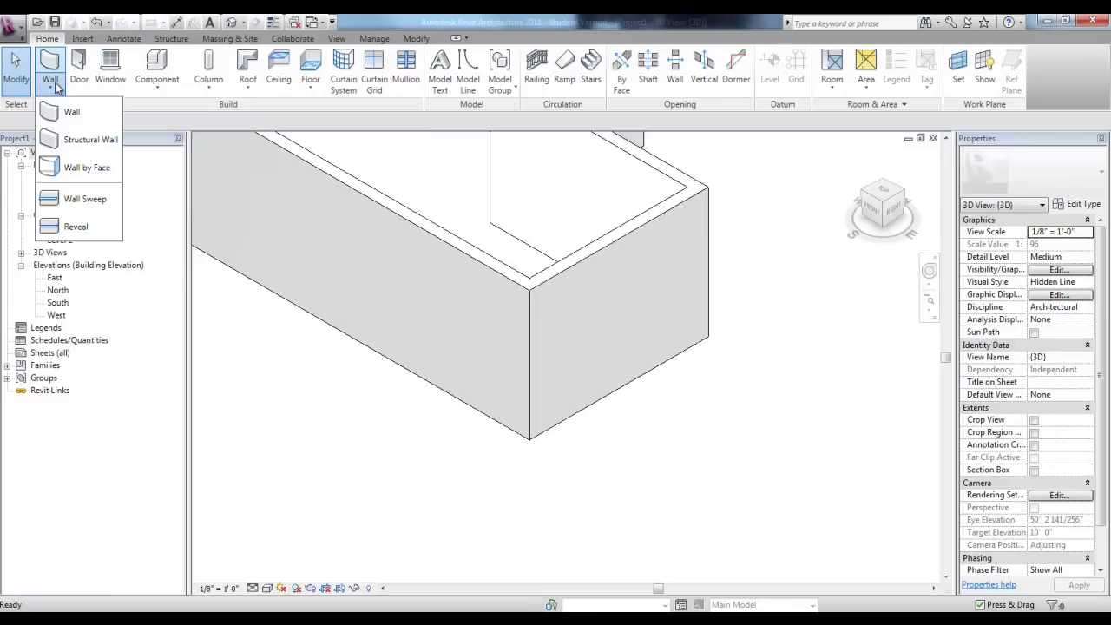
- Place a horizontal Cornice sweep along the left and right brick walls
{"action": "left_click", "coordinate": [86, 203]}
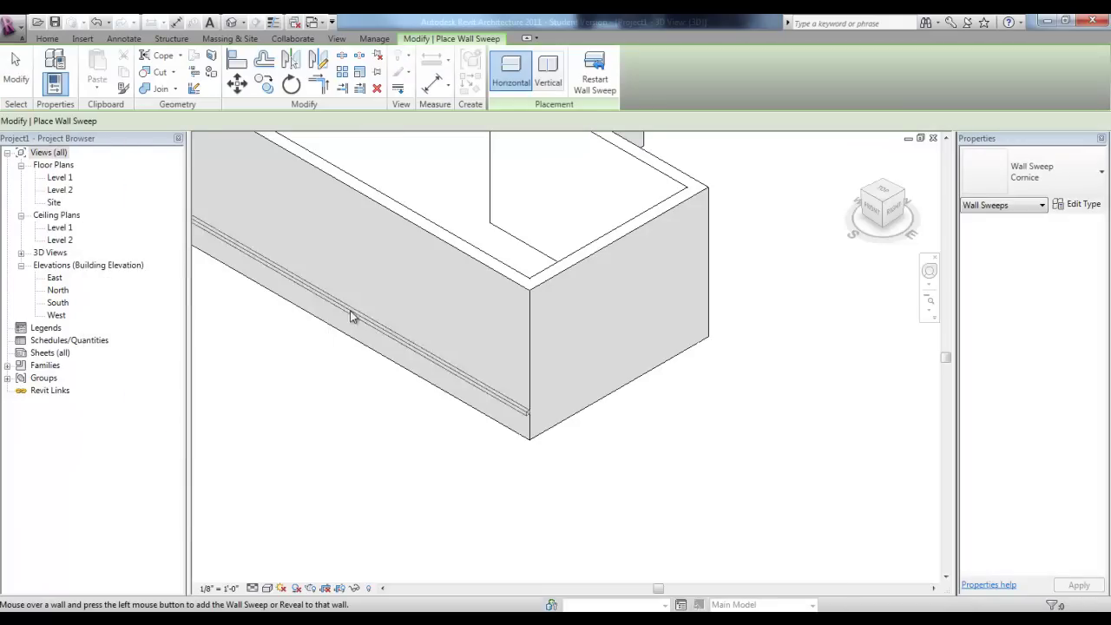
{"action": "scroll", "coordinate": [531, 322], "scroll_direction": "up", "scroll_amount": 5}
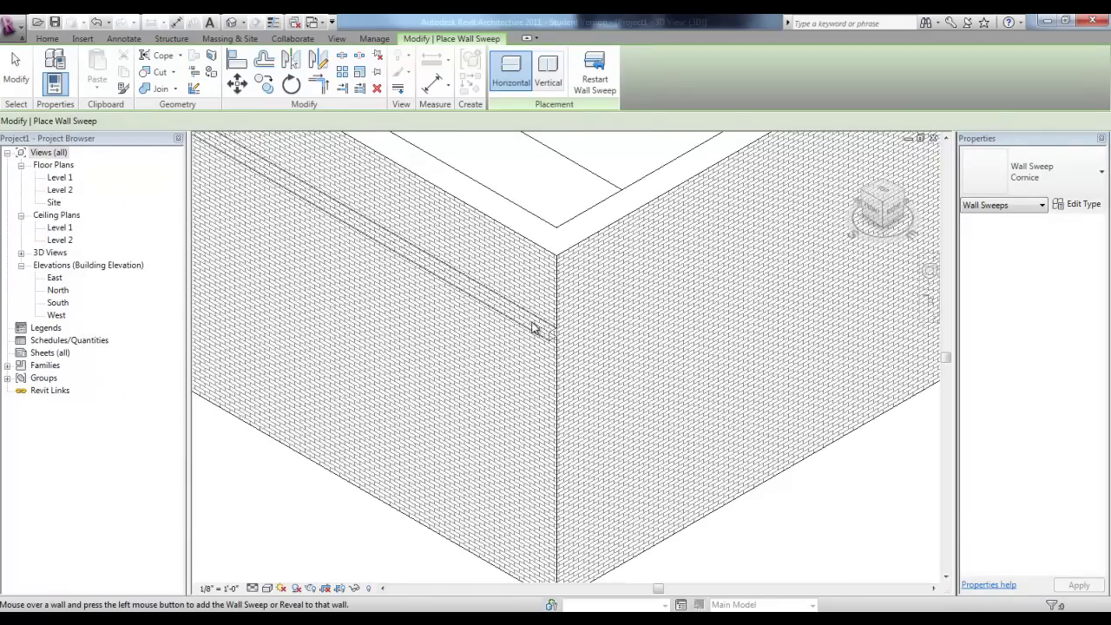
{"action": "left_click", "coordinate": [493, 274]}
{"action": "middle_click_drag", "start_coordinate": [493, 275], "coordinate": [456, 272], "text": "shift"}
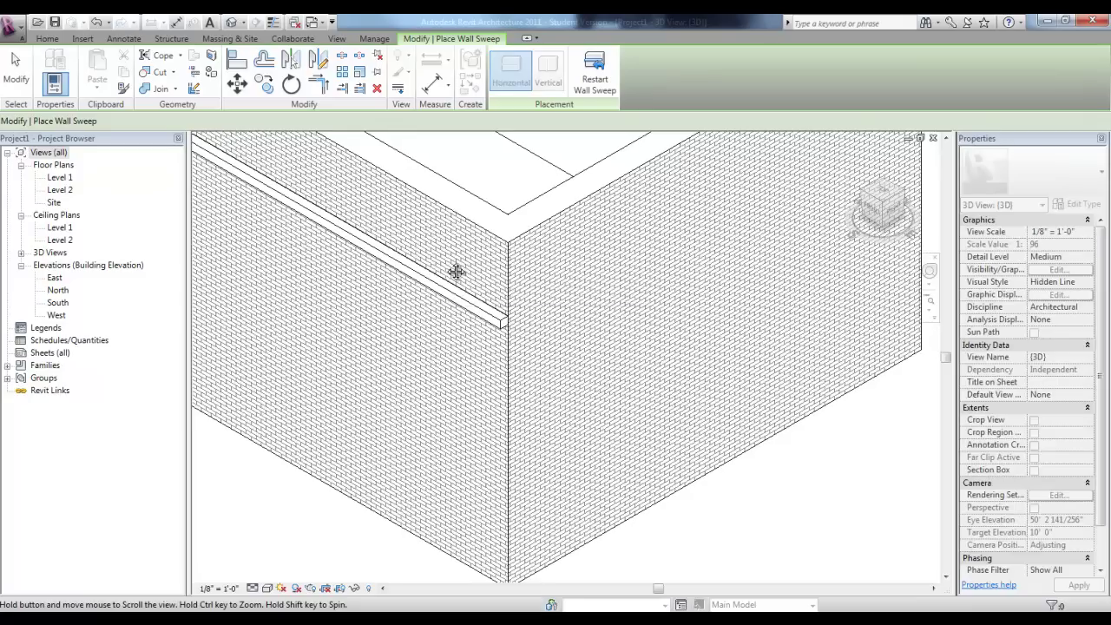
{"action": "left_click", "coordinate": [533, 265]}
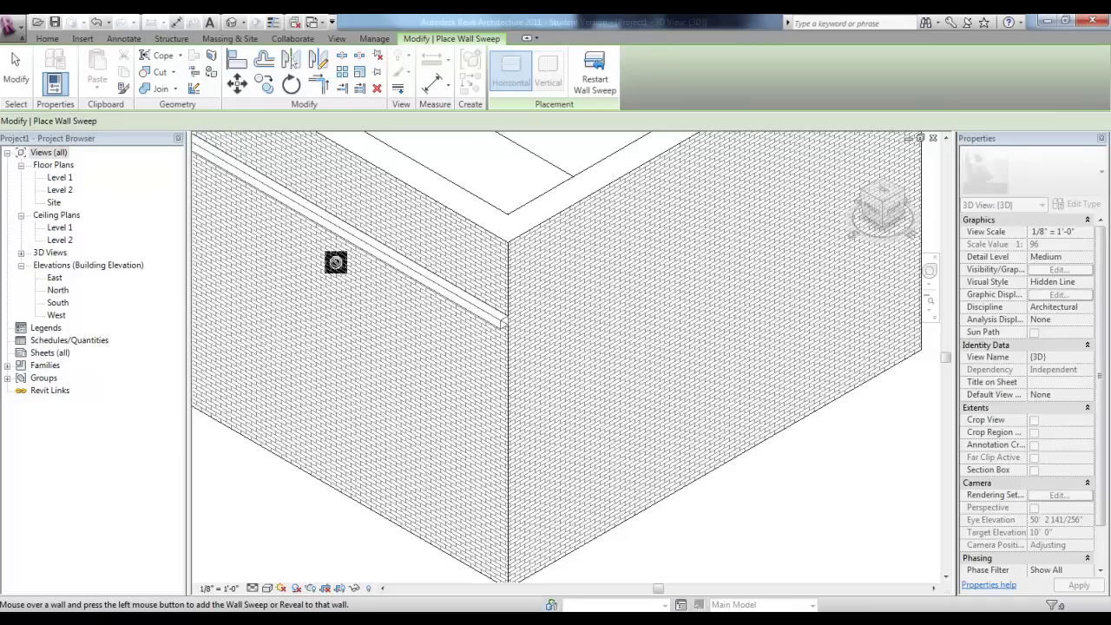
{"action": "key", "text": "Escape"}
{"action": "key", "text": "Escape"}
- Add a horizontal reveal on the brick wall just below the cornice
{"action": "left_click", "coordinate": [50, 87]}
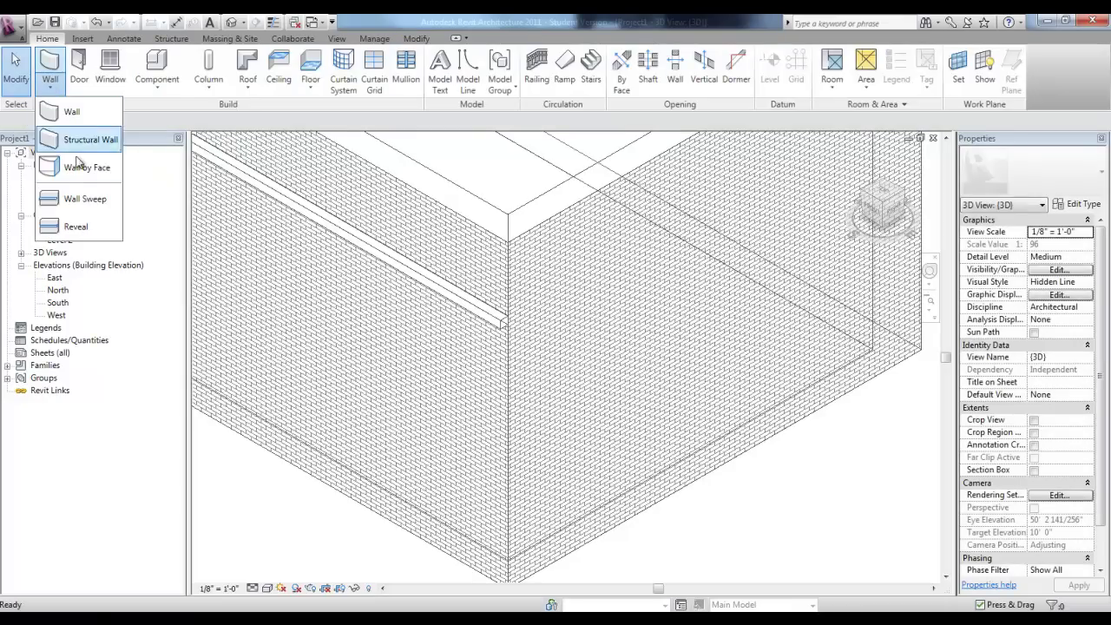
{"action": "left_click", "coordinate": [82, 230]}
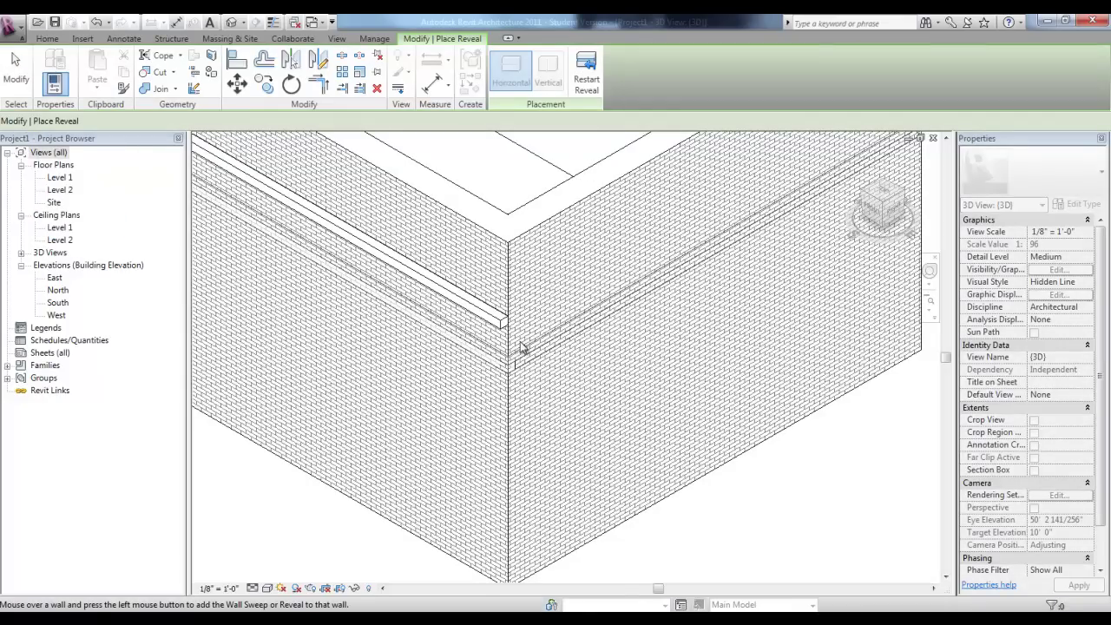
{"action": "key", "text": "Escape"}
{"action": "key", "text": "Escape"}
{"action": "left_click", "coordinate": [50, 82]}
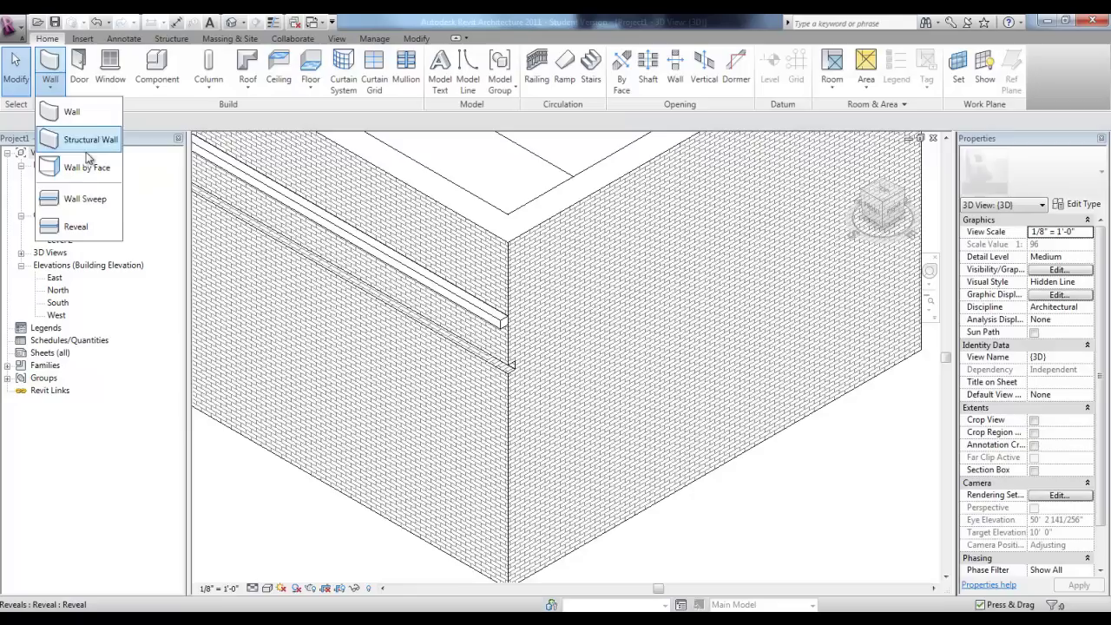
{"action": "left_click", "coordinate": [85, 199]}
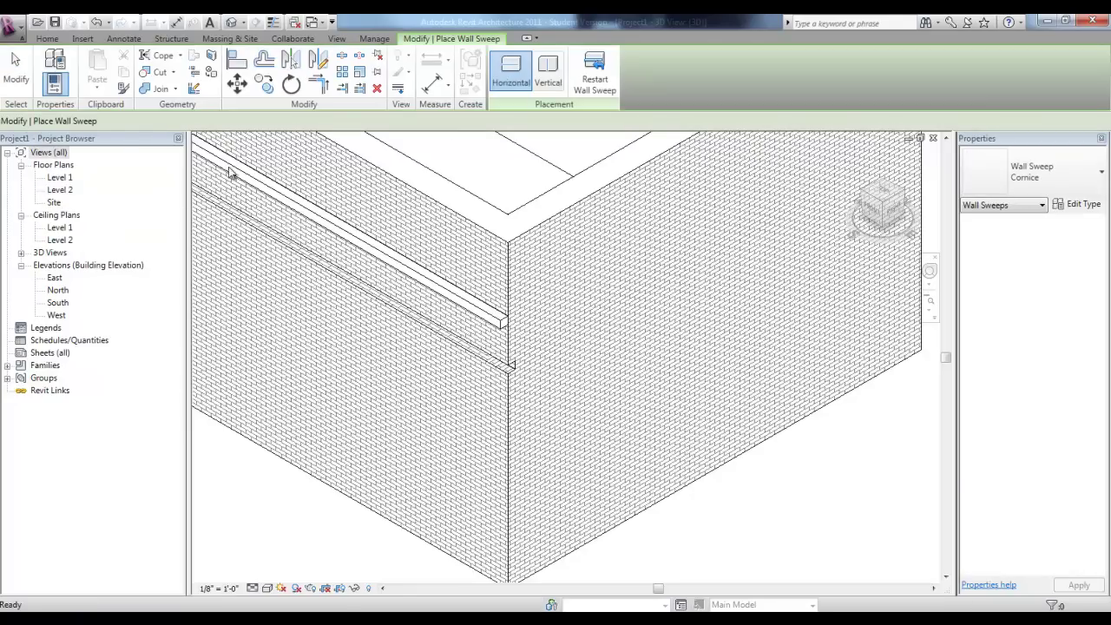
- Place vertical Cornice sweeps on the left brick wall
{"action": "left_click", "coordinate": [543, 87]}
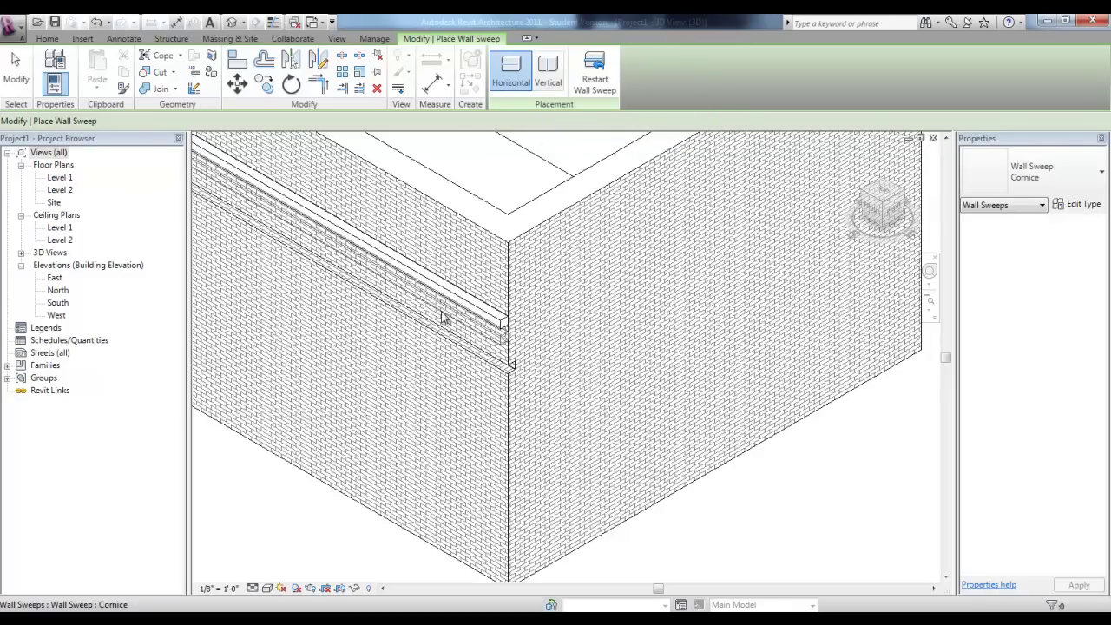
{"action": "left_click", "coordinate": [451, 378]}
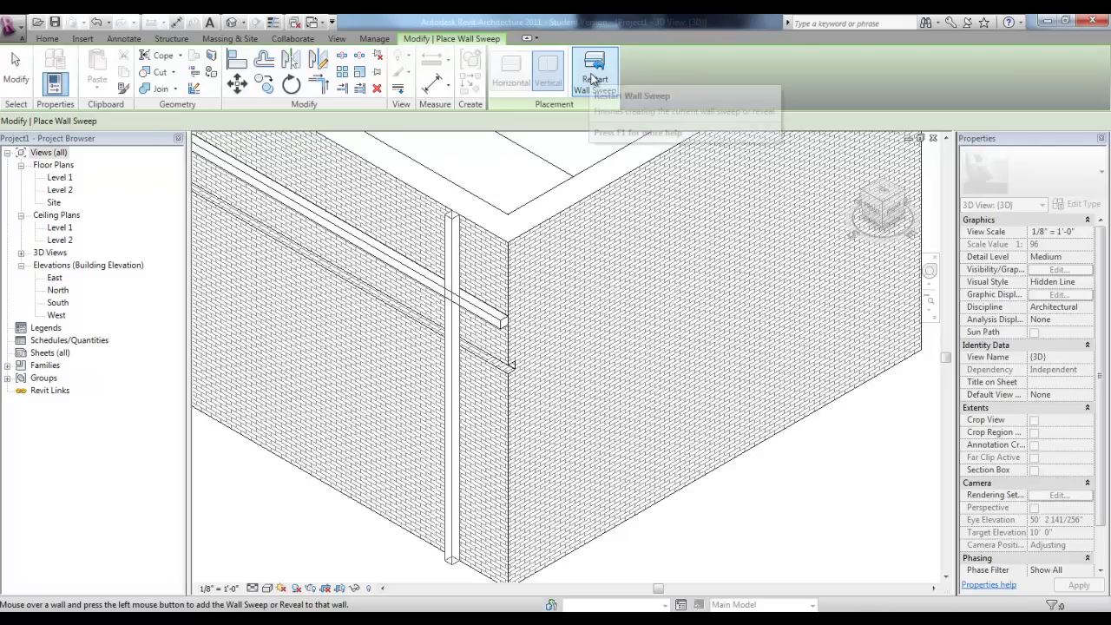
{"action": "left_click", "coordinate": [590, 78]}
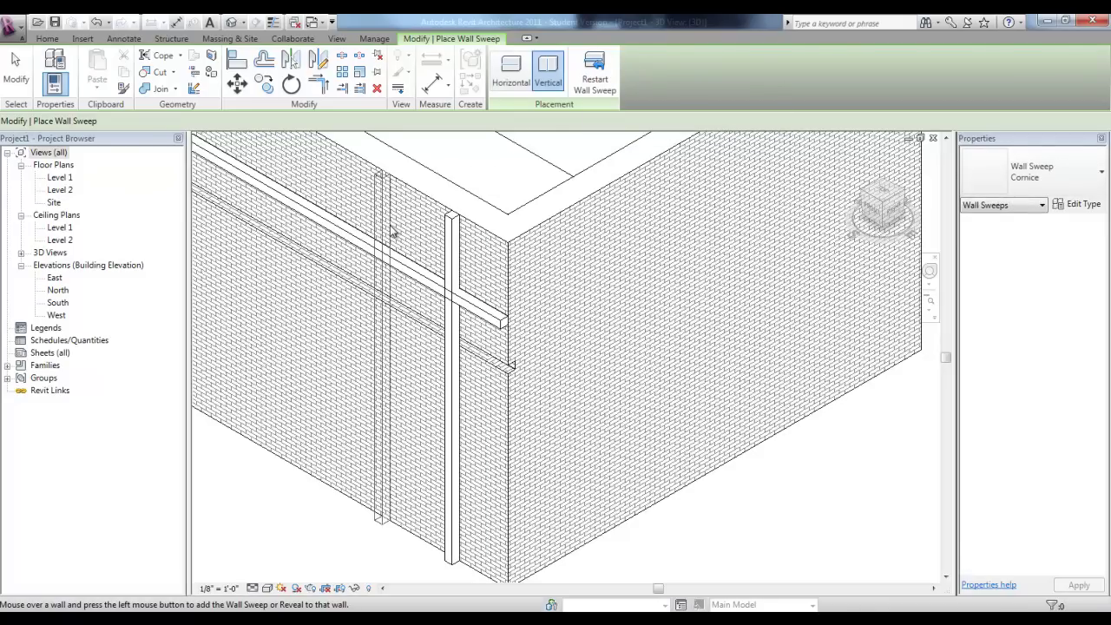
{"action": "left_click", "coordinate": [390, 230]}
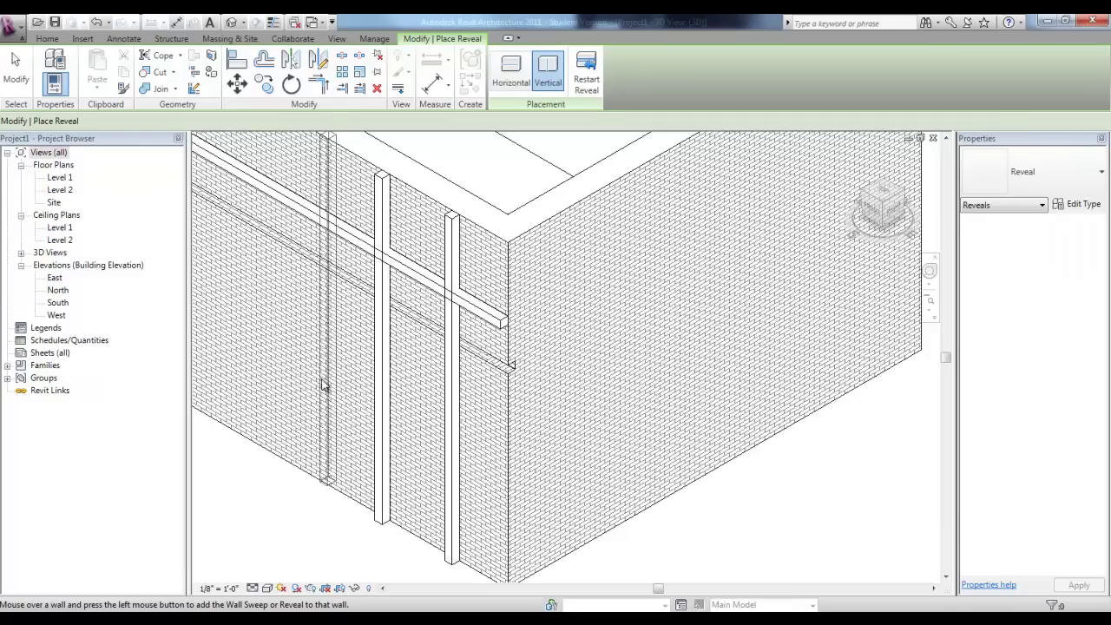
- Add a vertical reveal on the left wall and horizontal reveals across both walls
{"action": "left_click", "coordinate": [321, 374]}
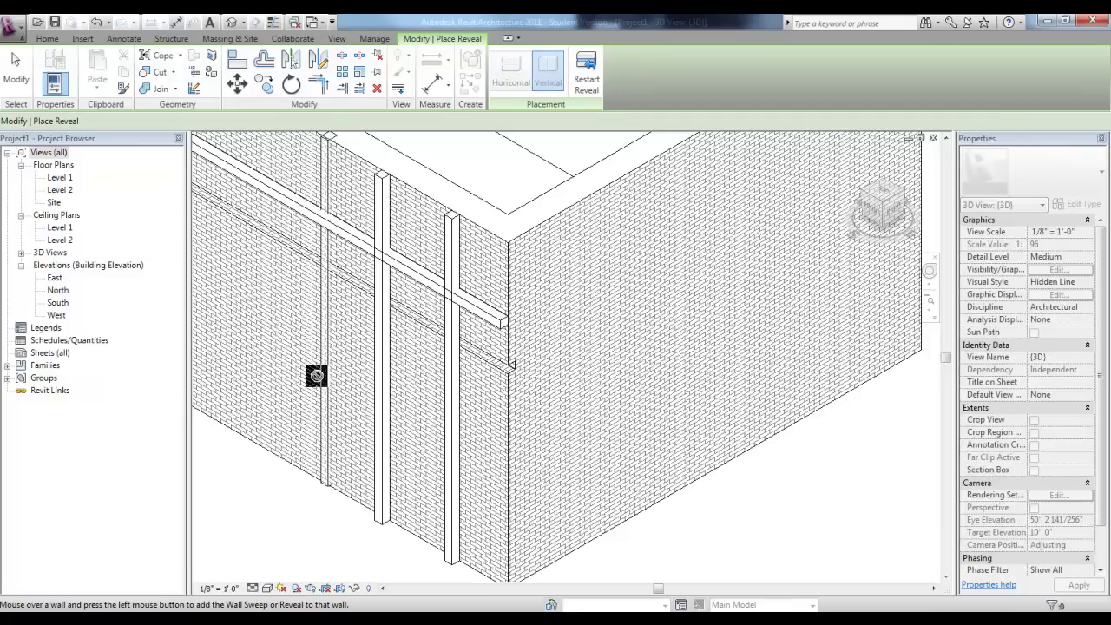
{"action": "left_click", "coordinate": [586, 78]}
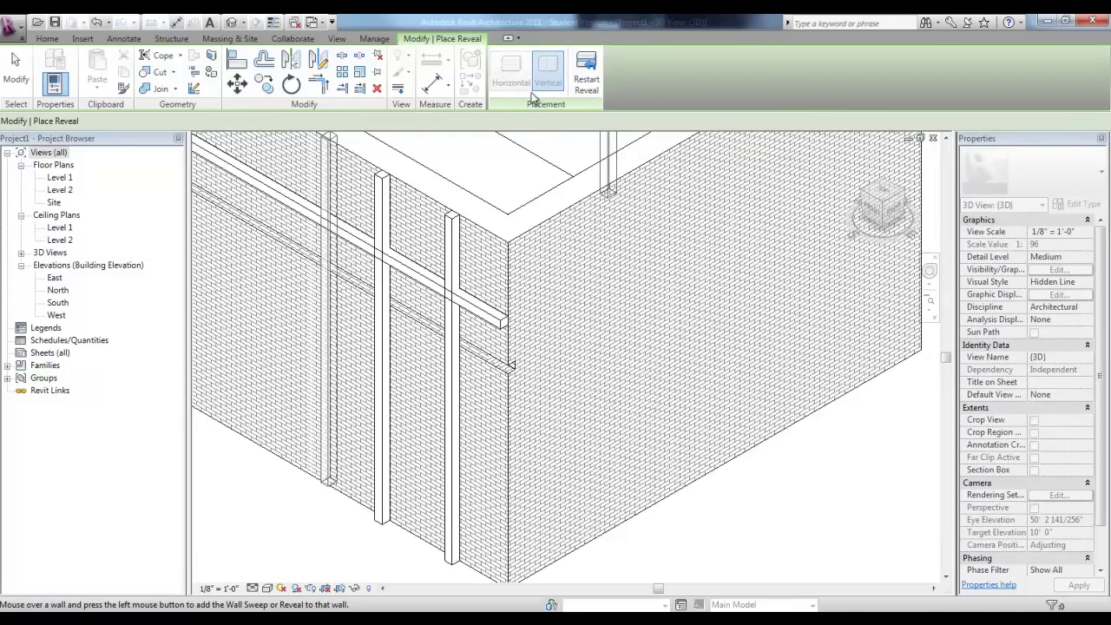
{"action": "left_click", "coordinate": [511, 412]}
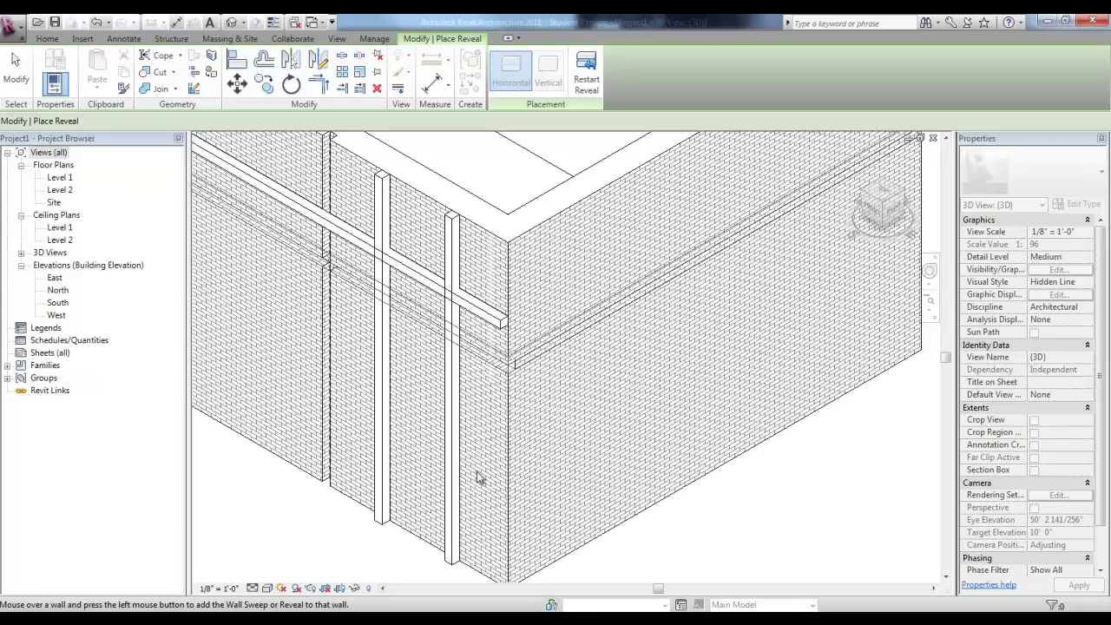
{"action": "left_click", "coordinate": [486, 367]}
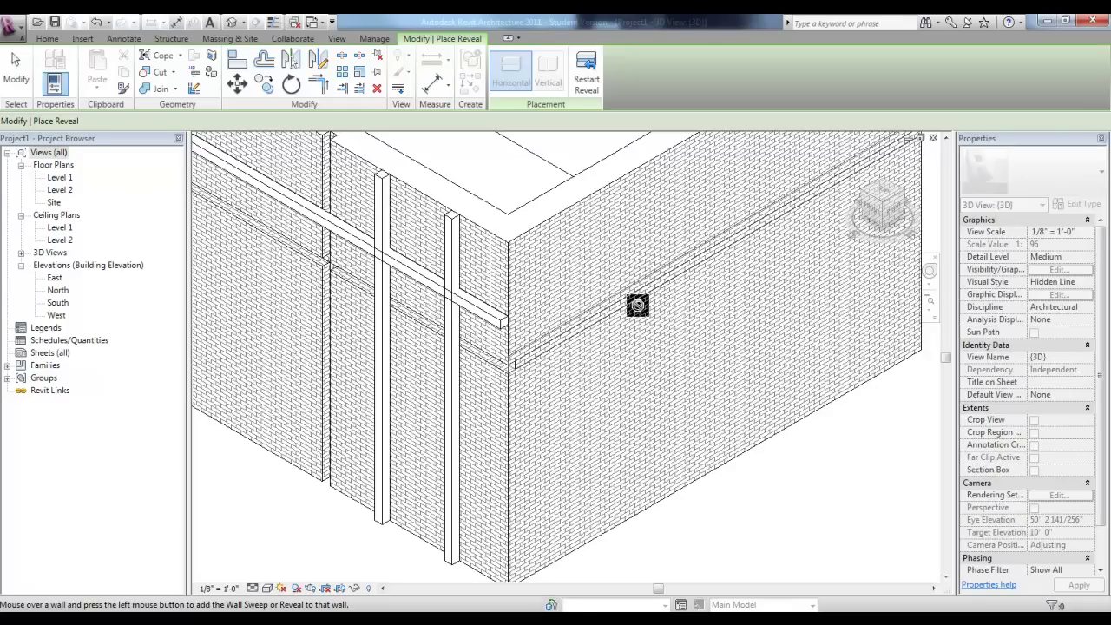
{"action": "key", "text": "Escape"}
{"action": "key", "text": "Escape"}
{"action": "scroll", "coordinate": [502, 338], "scroll_direction": "up", "scroll_amount": 3}
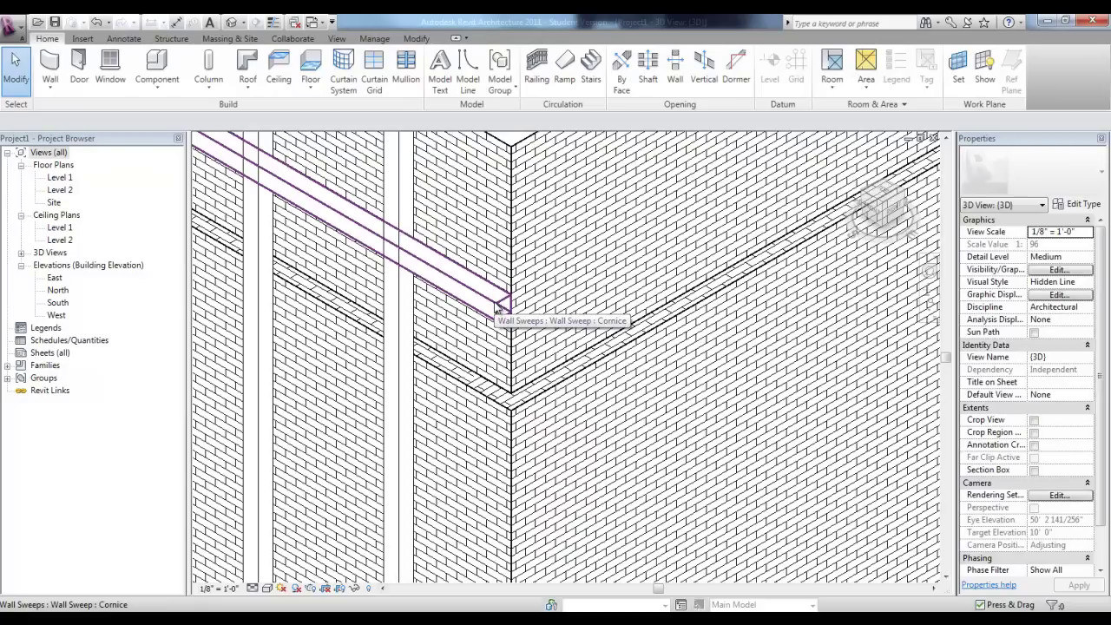
- Change the Cornice sweep type's profile to Wall Sweep-Brick Soldier Course : 2 Bricks and apply it
{"action": "left_click", "coordinate": [499, 308]}
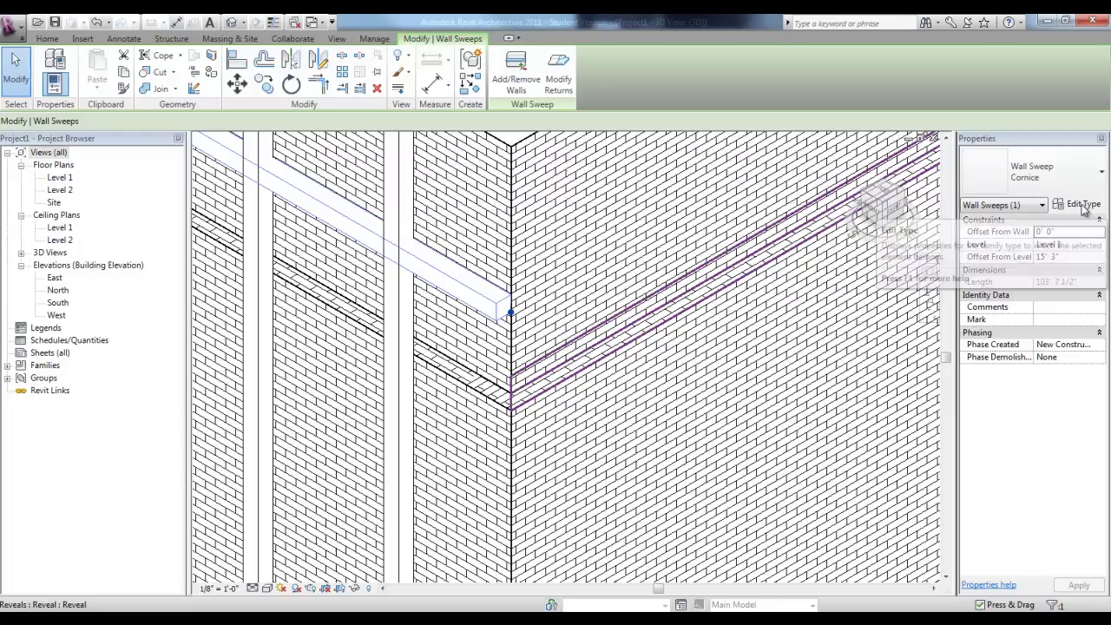
{"action": "left_click", "coordinate": [1081, 203]}
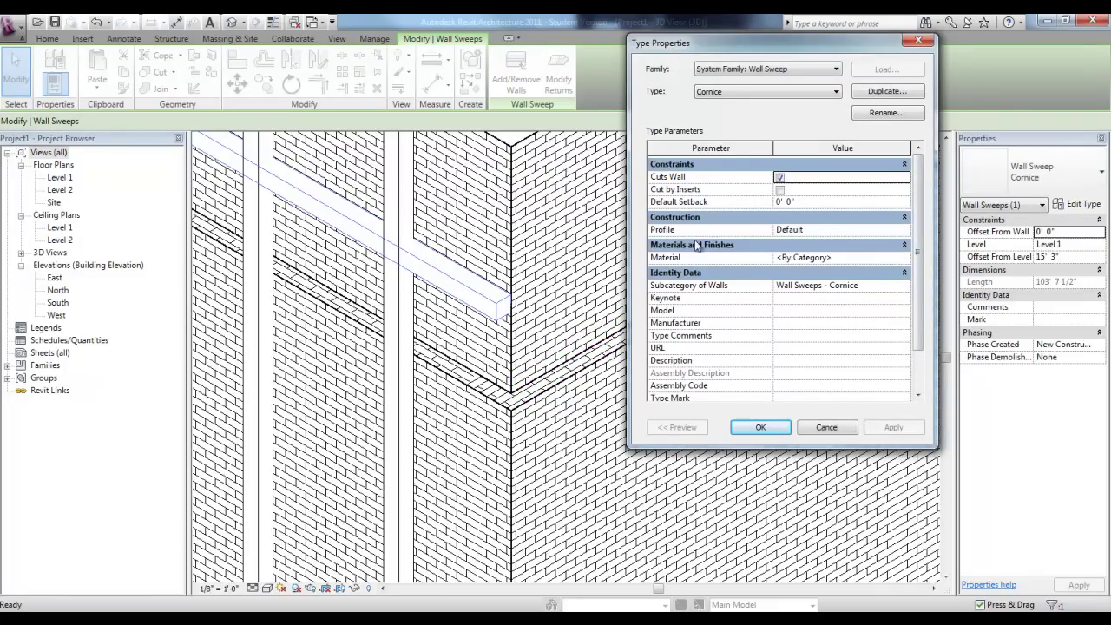
{"action": "left_click", "coordinate": [905, 230]}
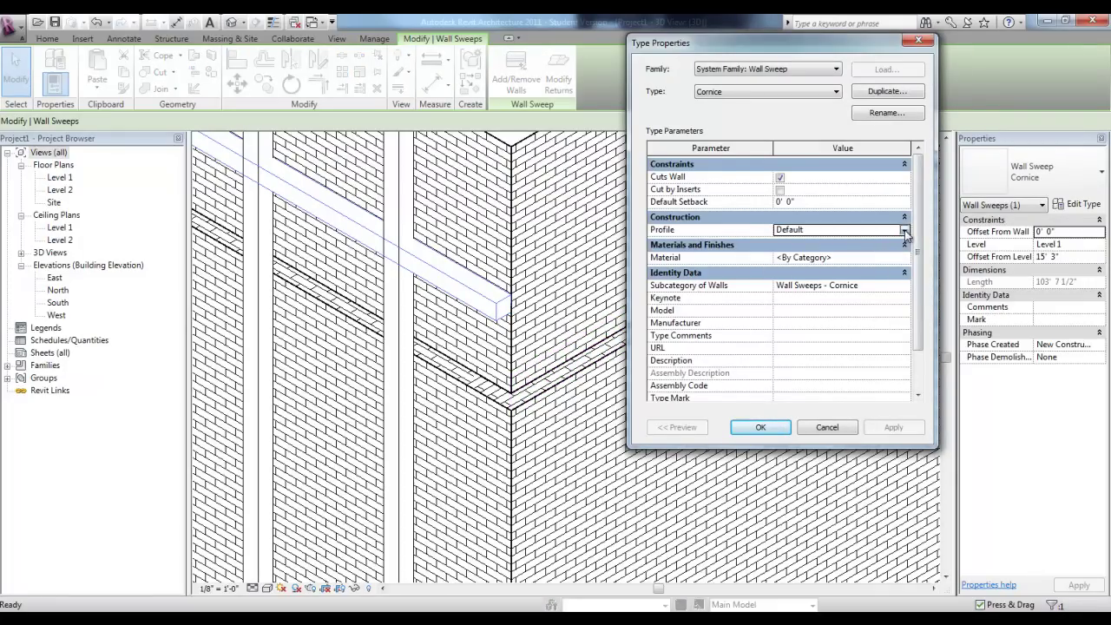
{"action": "left_click", "coordinate": [905, 231]}
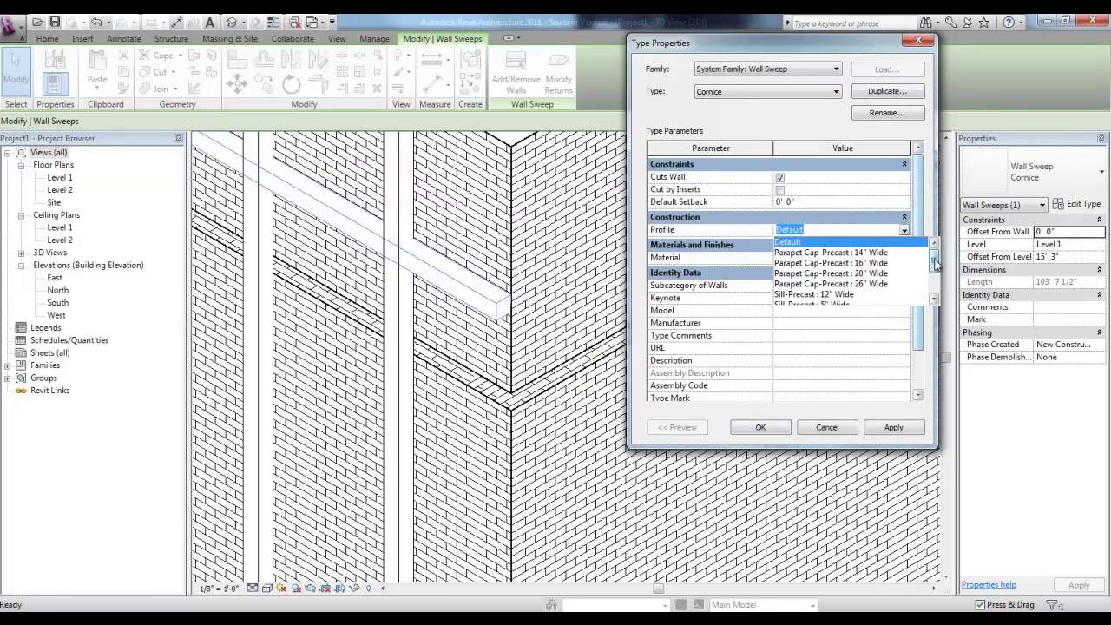
{"action": "left_click_drag", "start_coordinate": [934, 262], "coordinate": [933, 282]}
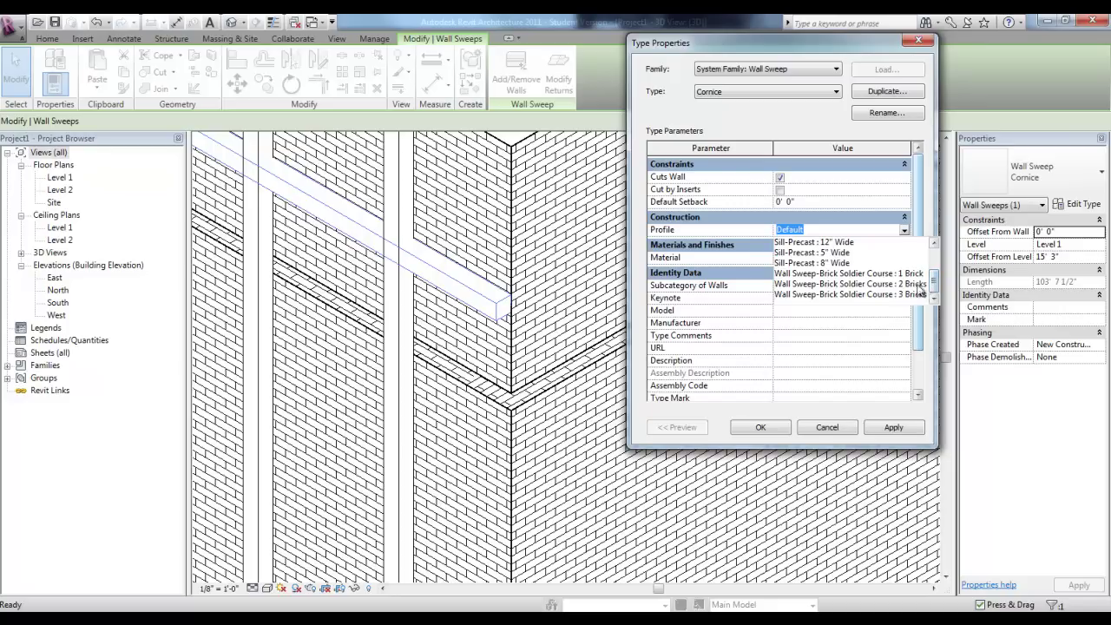
{"action": "left_click", "coordinate": [818, 286]}
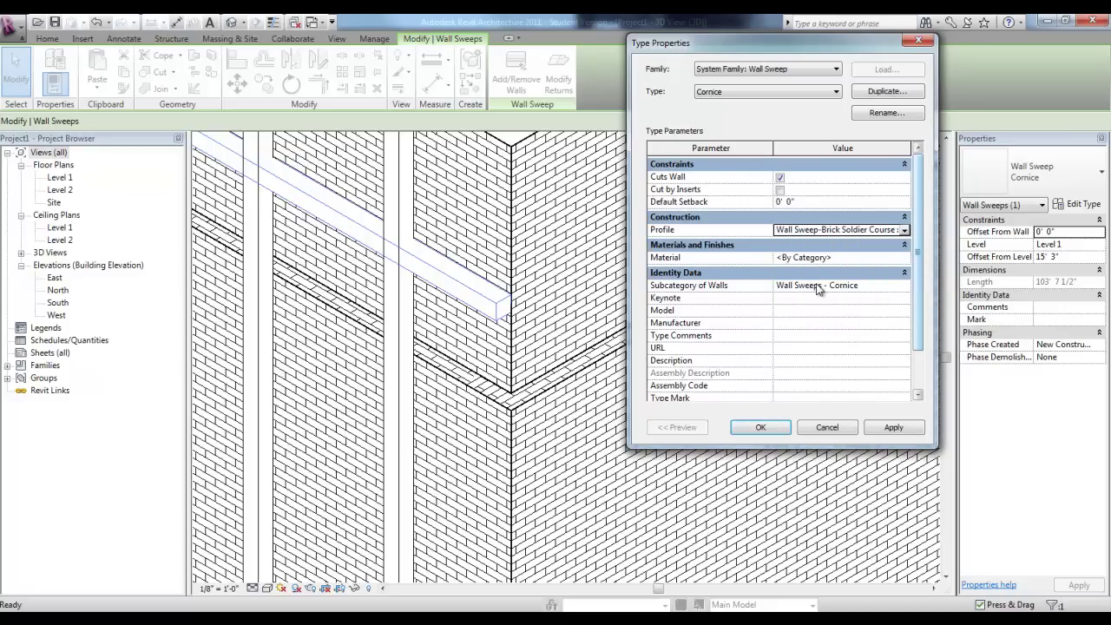
{"action": "left_click", "coordinate": [892, 428]}
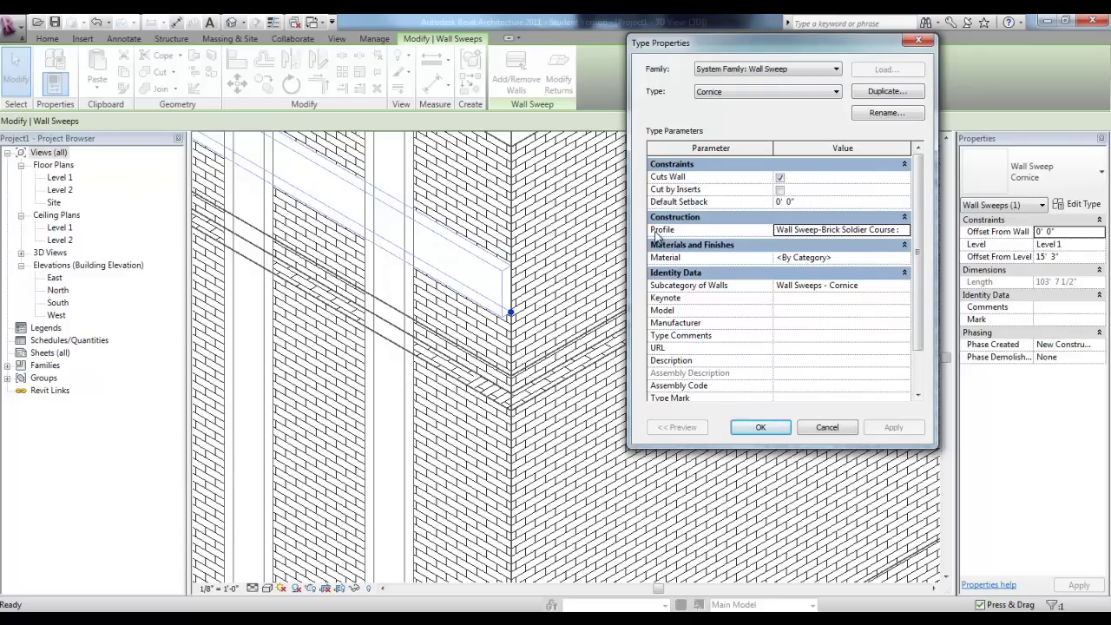
{"action": "left_click", "coordinate": [760, 429]}
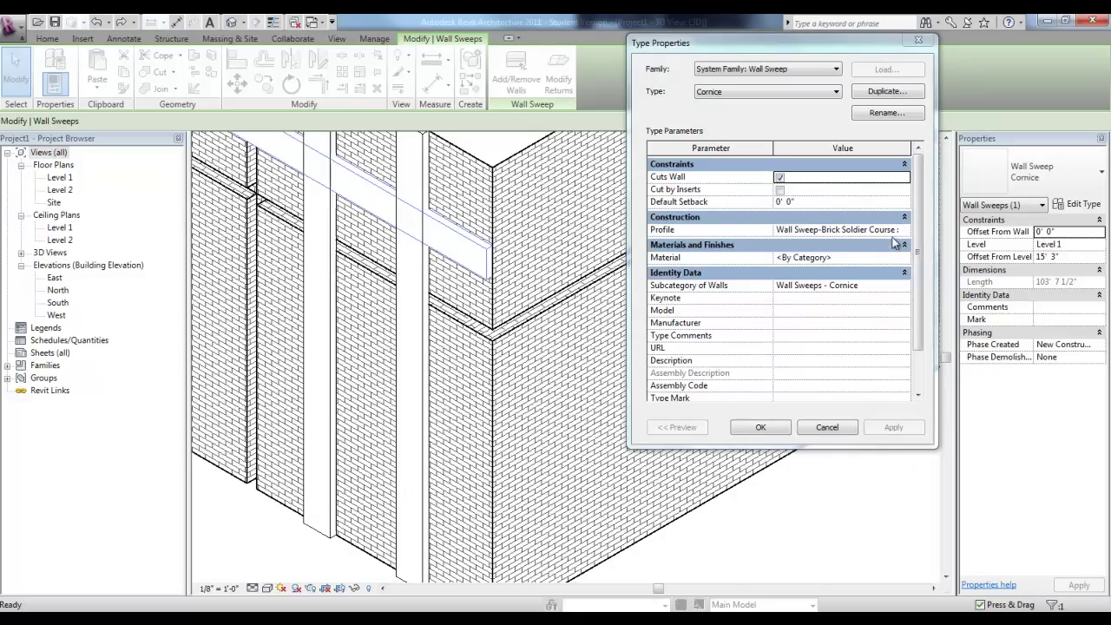
- Set the Cornice sweep profile back to Default and confirm the type properties
{"action": "left_click", "coordinate": [905, 233]}
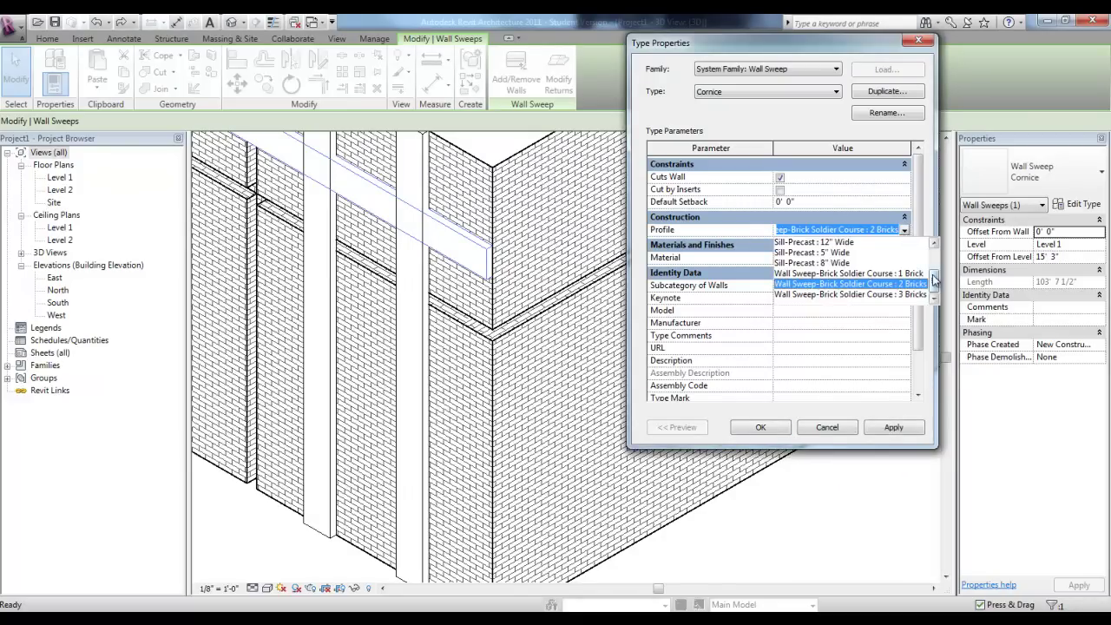
{"action": "left_click_drag", "start_coordinate": [934, 279], "coordinate": [928, 239]}
{"action": "left_click", "coordinate": [800, 245]}
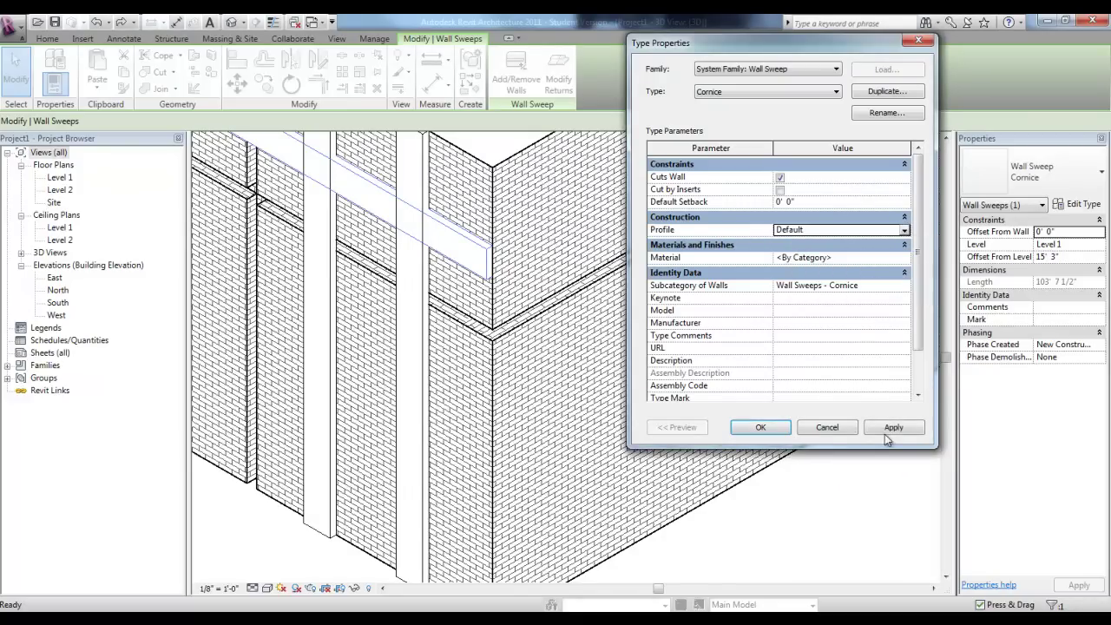
{"action": "left_click", "coordinate": [894, 428]}
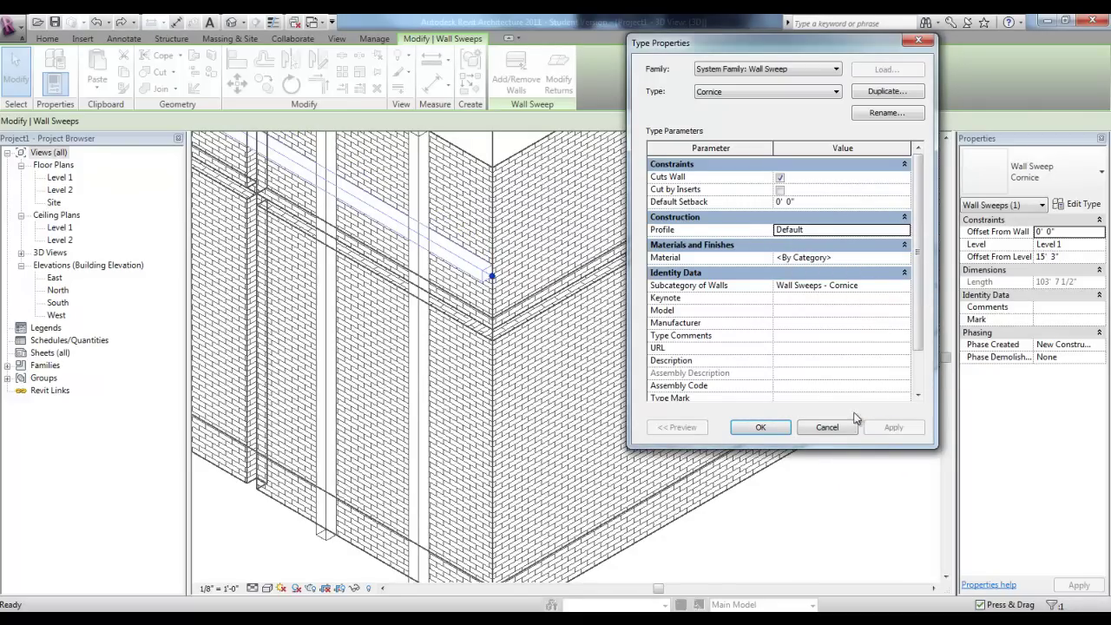
{"action": "left_click", "coordinate": [760, 427]}
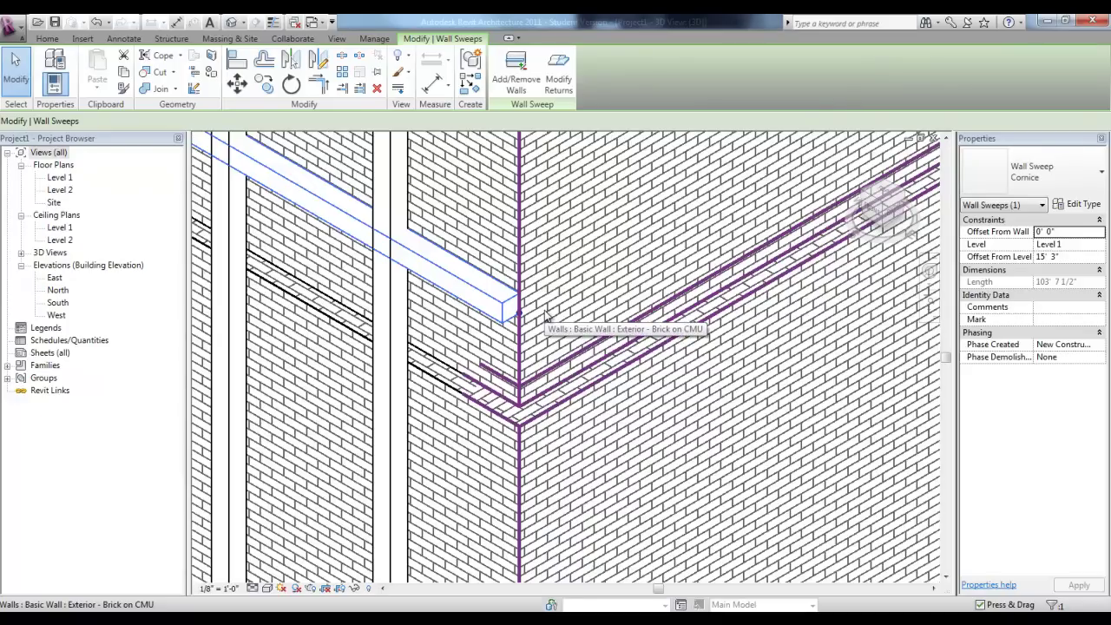
- Give the Cornice sweep's corner end a Return at a 135° angle
{"action": "left_click", "coordinate": [491, 282]}
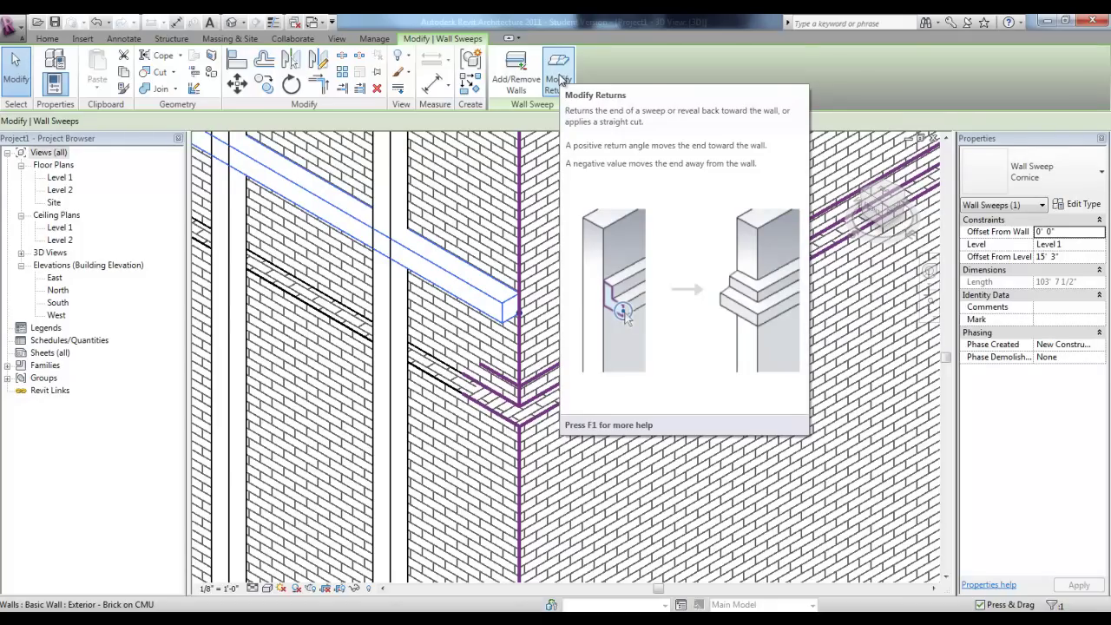
{"action": "left_click", "coordinate": [559, 80]}
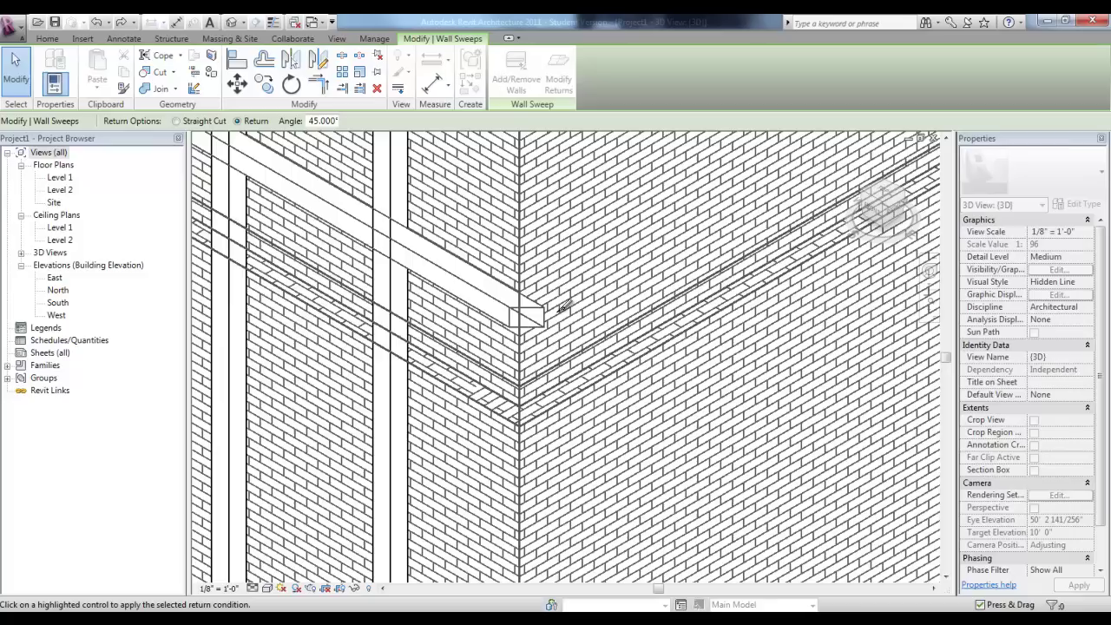
{"action": "double_click", "coordinate": [318, 121]}
{"action": "type", "text": "135"}
{"action": "key", "text": "Return"}
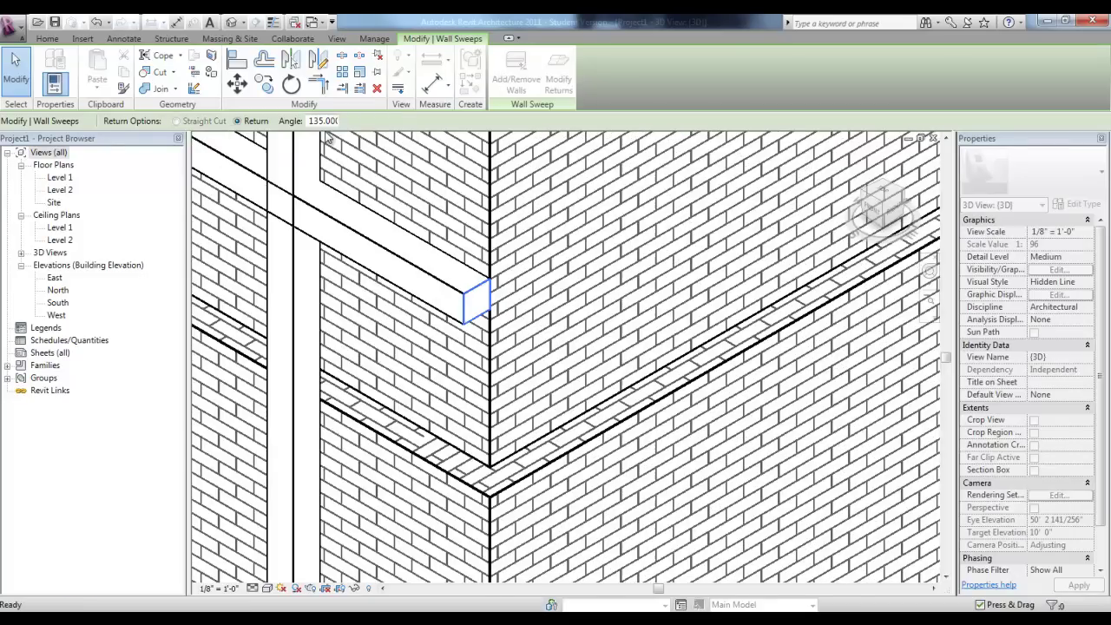
{"action": "left_click", "coordinate": [477, 296]}
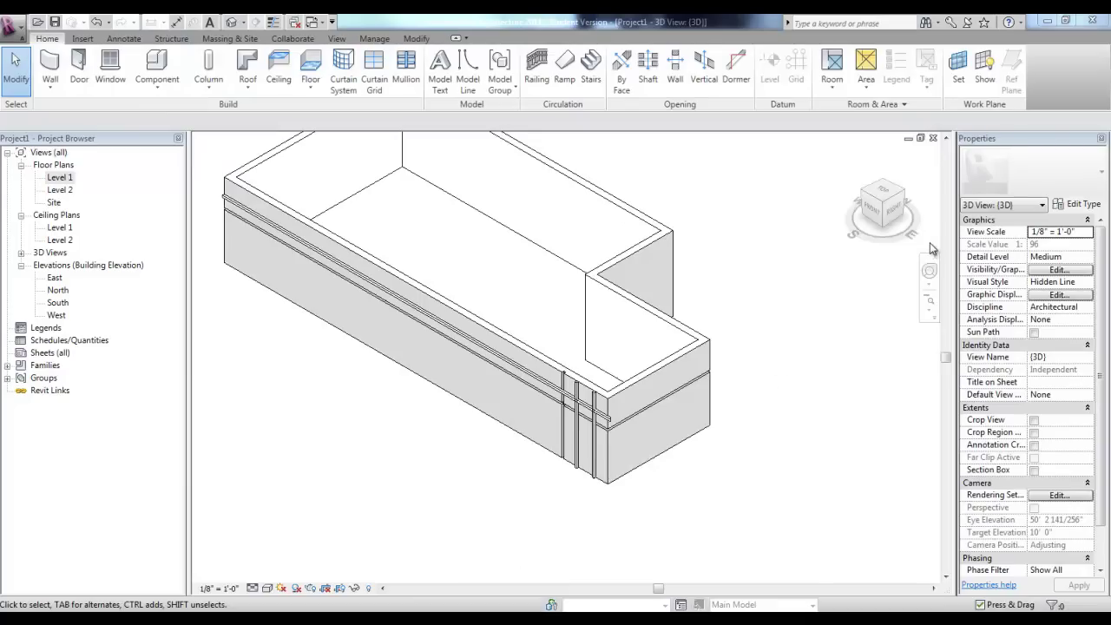
- Open the East elevation and zoom and pan to centre the building
{"action": "double_click", "coordinate": [54, 279]}
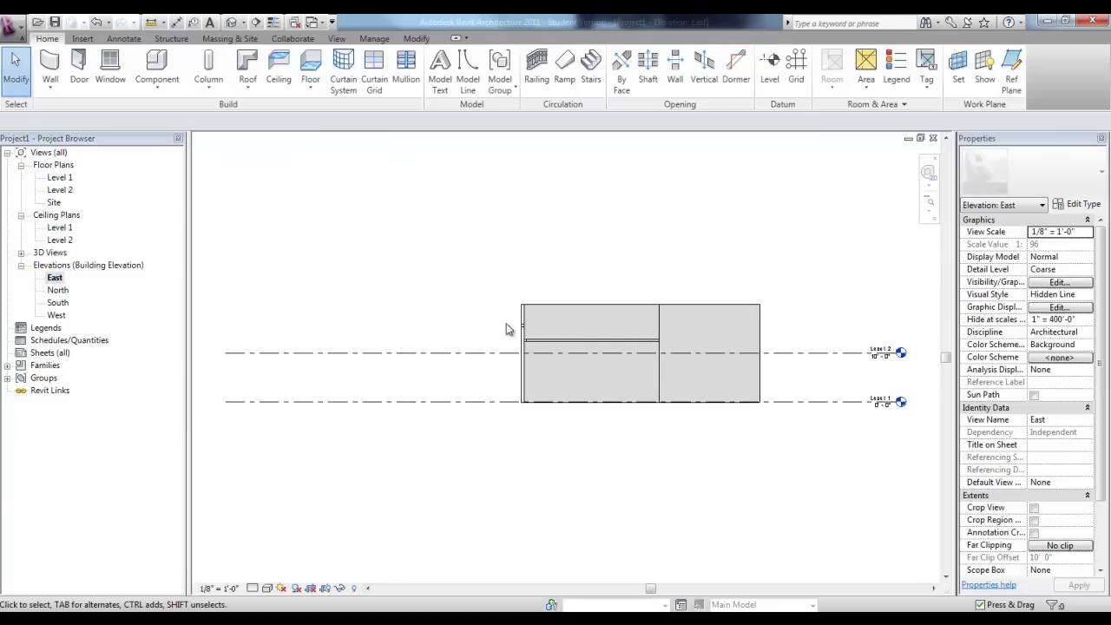
{"action": "scroll", "coordinate": [624, 338], "scroll_direction": "up", "scroll_amount": 3}
{"action": "middle_click_drag", "start_coordinate": [636, 339], "coordinate": [563, 322]}
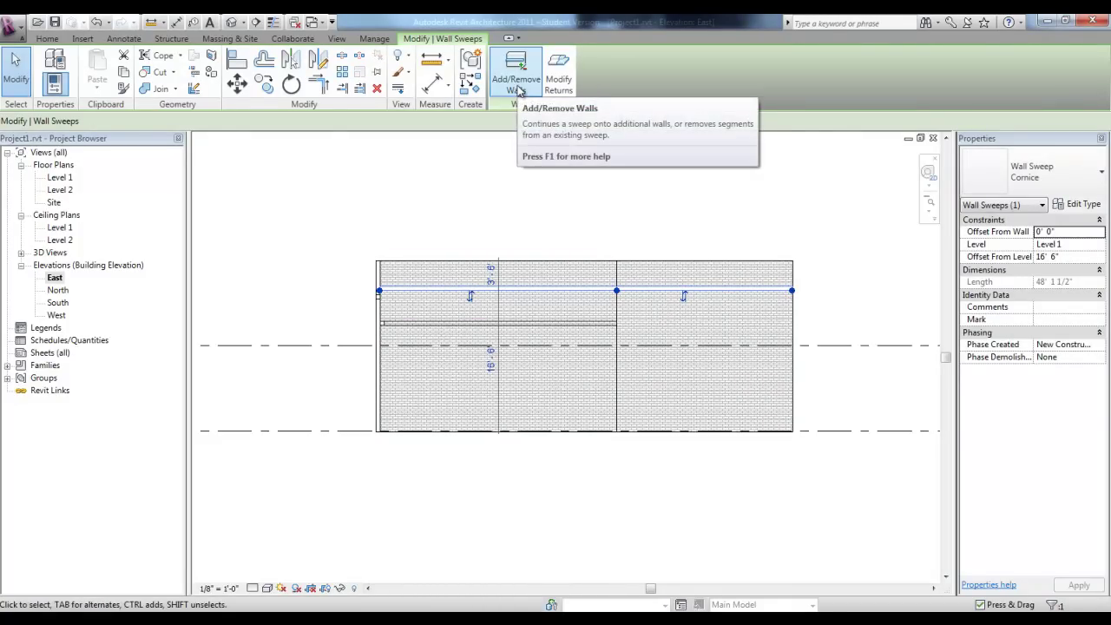
- Take the Cornice sweep off the right-hand wall, leaving it 27' 7 1/2" long
{"action": "left_click", "coordinate": [518, 87]}
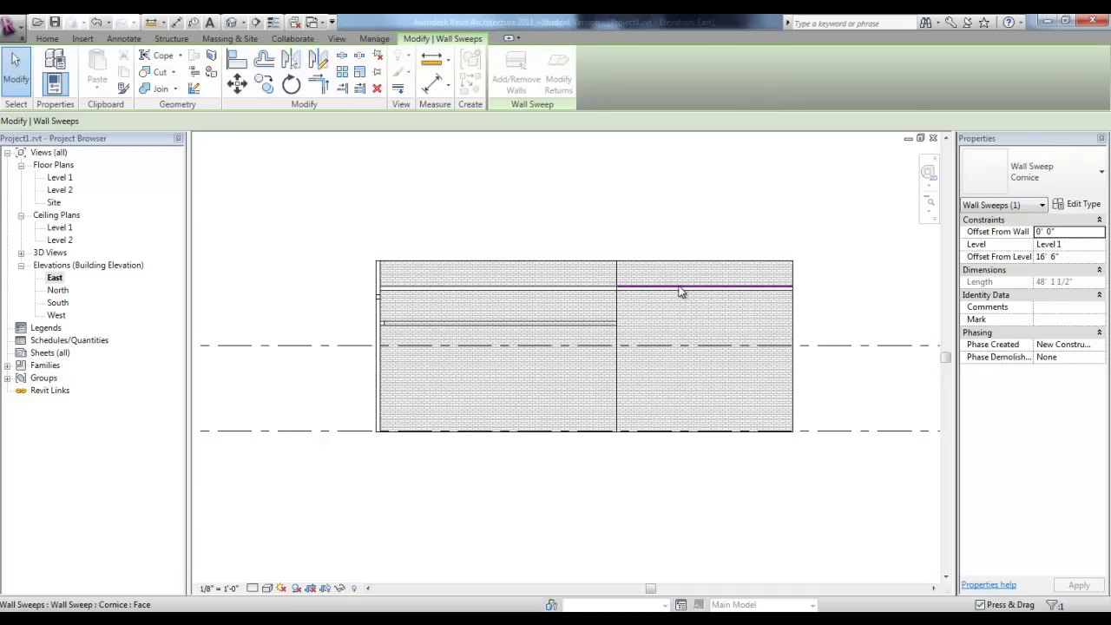
{"action": "left_click", "coordinate": [642, 291]}
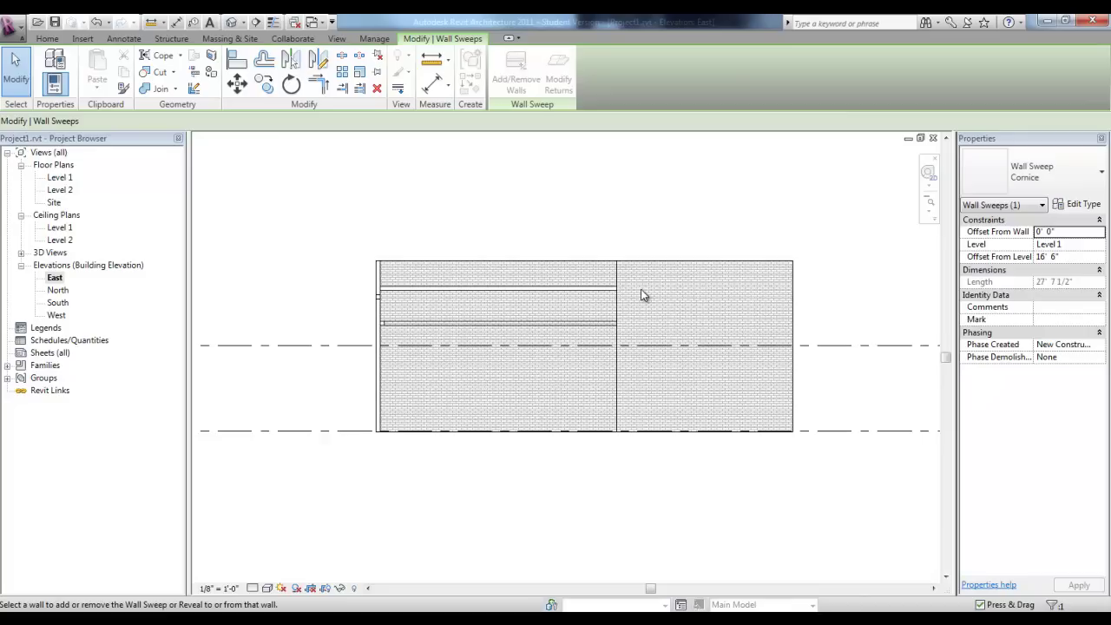
{"action": "key", "text": "Escape"}
{"action": "key", "text": "Escape"}
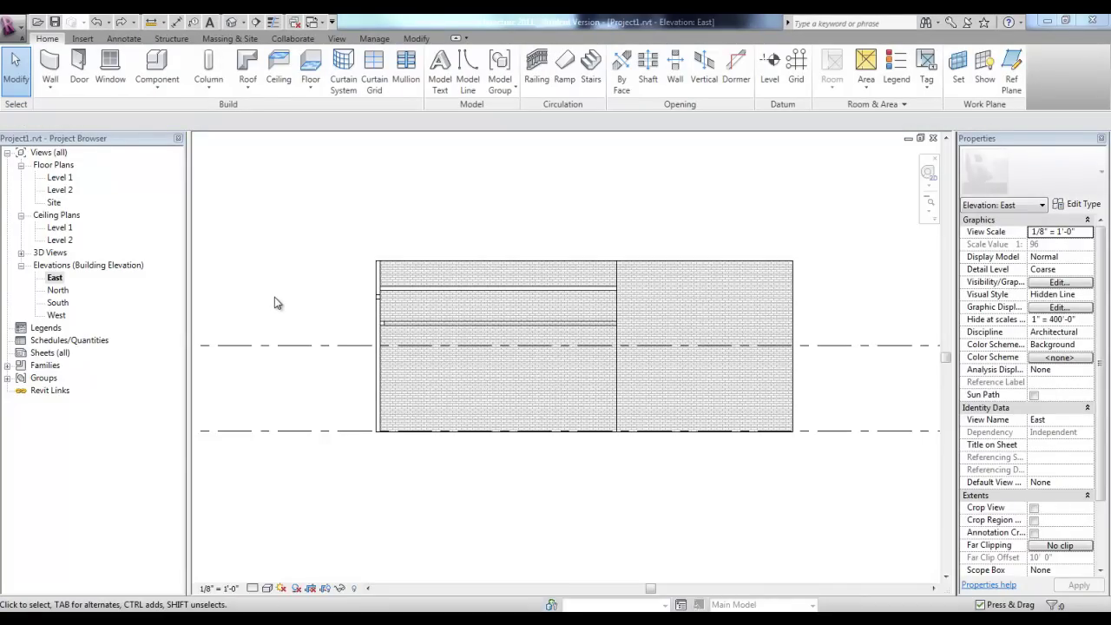
- Create a new family from the Profile-Reveal.rft template
{"action": "left_click", "coordinate": [16, 31]}
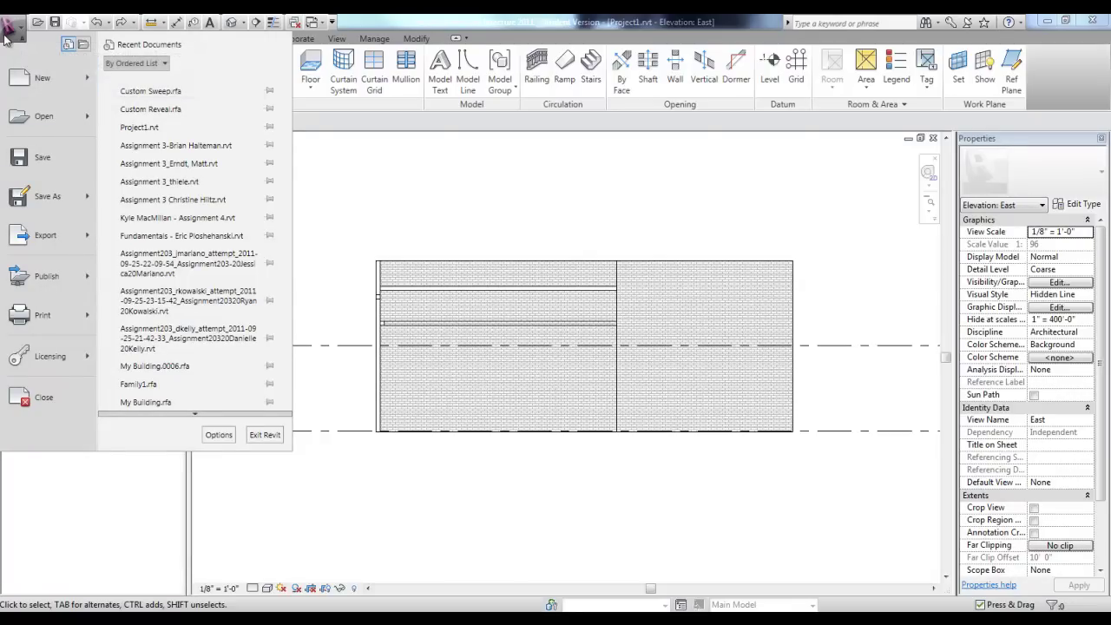
{"action": "mouse_move", "coordinate": [48, 83]}
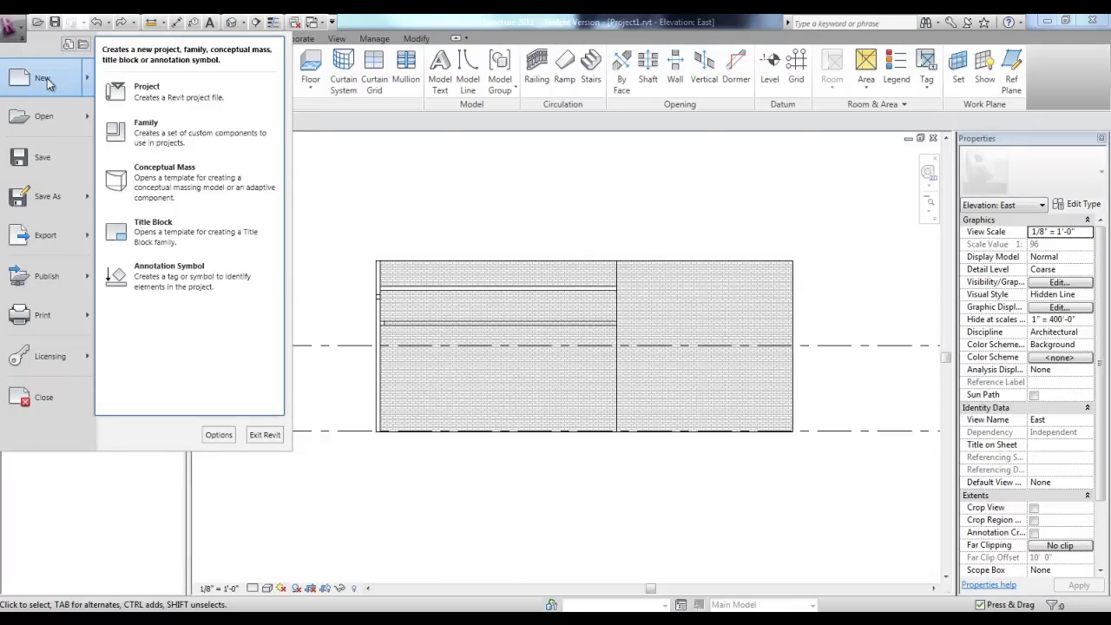
{"action": "left_click", "coordinate": [171, 142]}
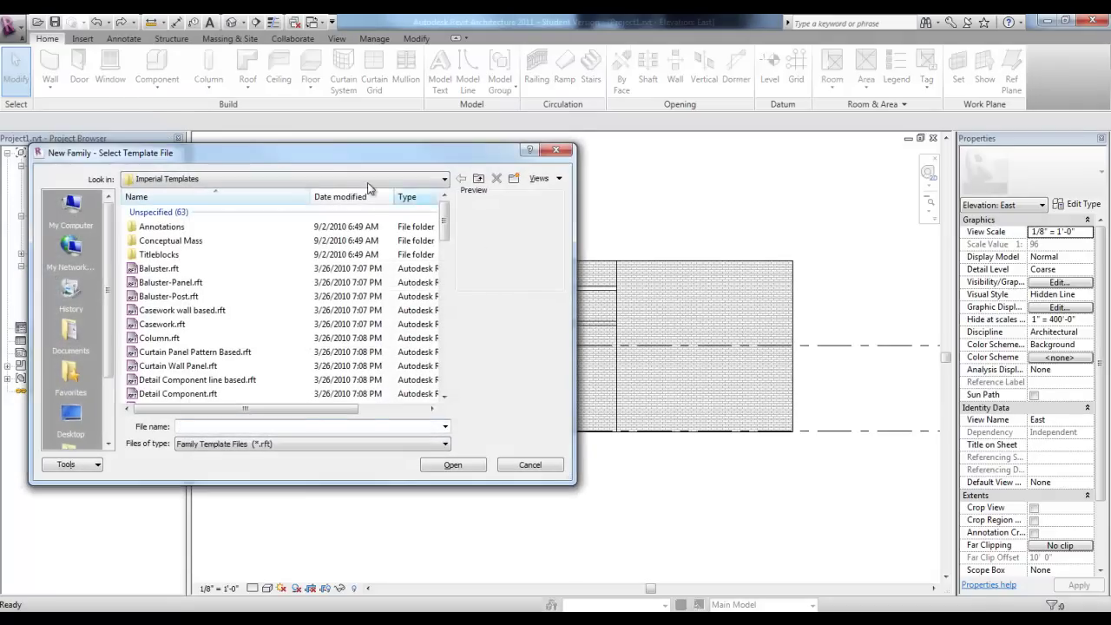
{"action": "left_click_drag", "start_coordinate": [446, 223], "coordinate": [441, 346]}
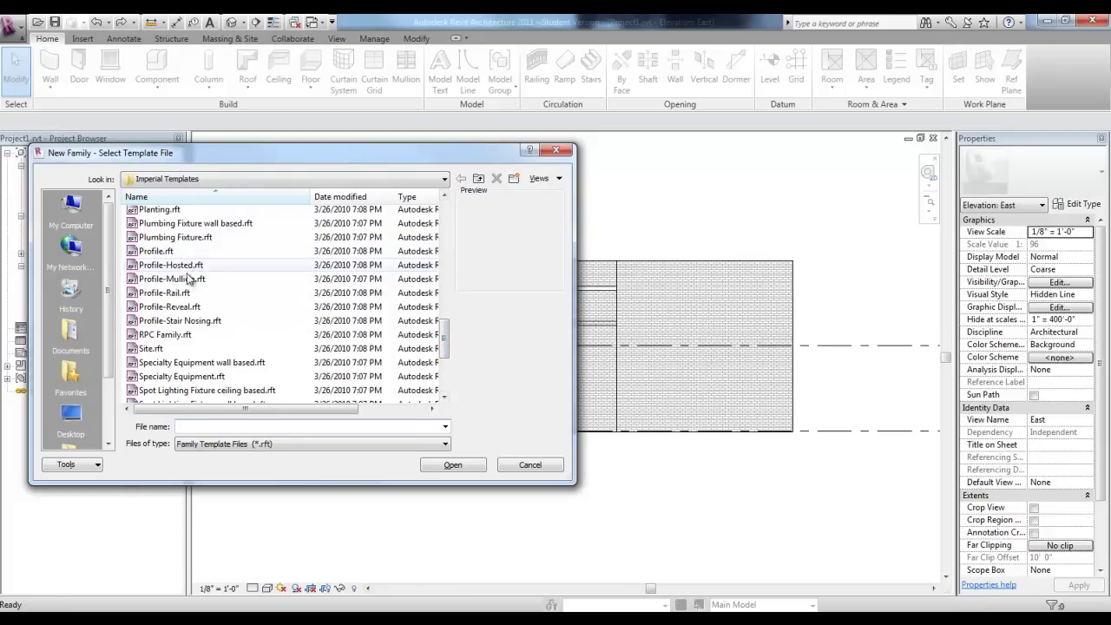
{"action": "double_click", "coordinate": [177, 309]}
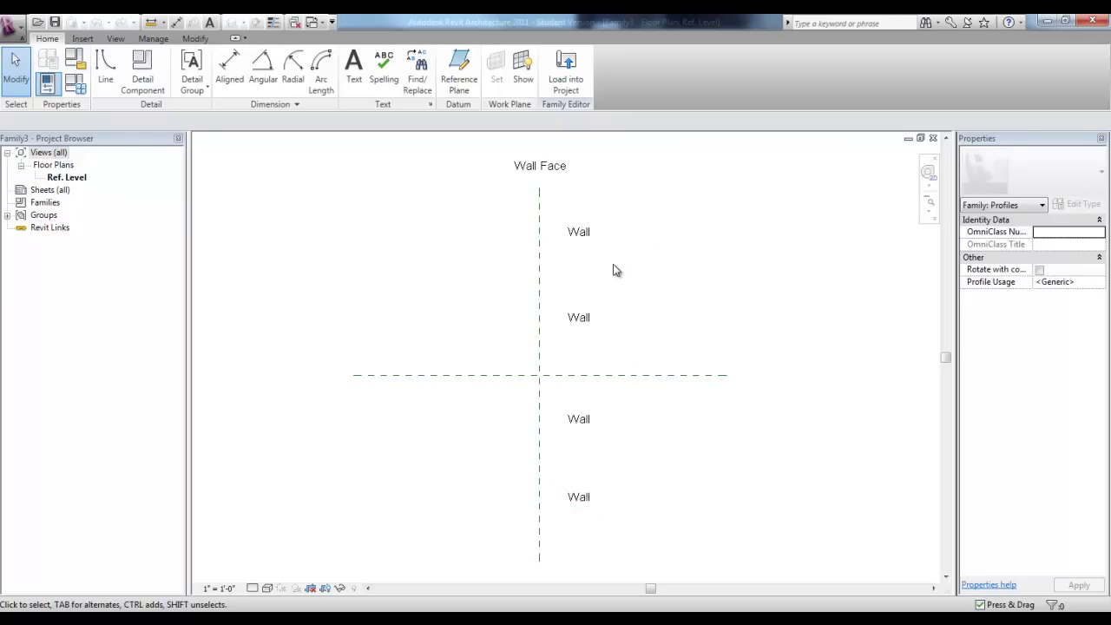
- Draw the reveal profile: a 7-inch edge, an 11-inch edge, and an angled edge, closing on the Wall Face plane
{"action": "left_click", "coordinate": [105, 77]}
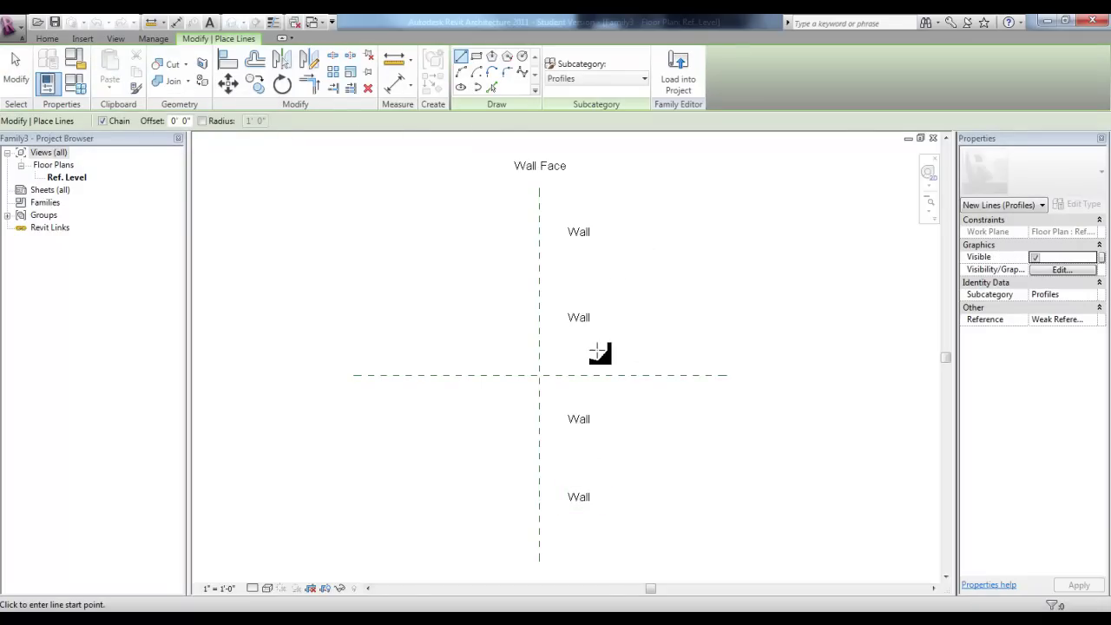
{"action": "left_click", "coordinate": [540, 306]}
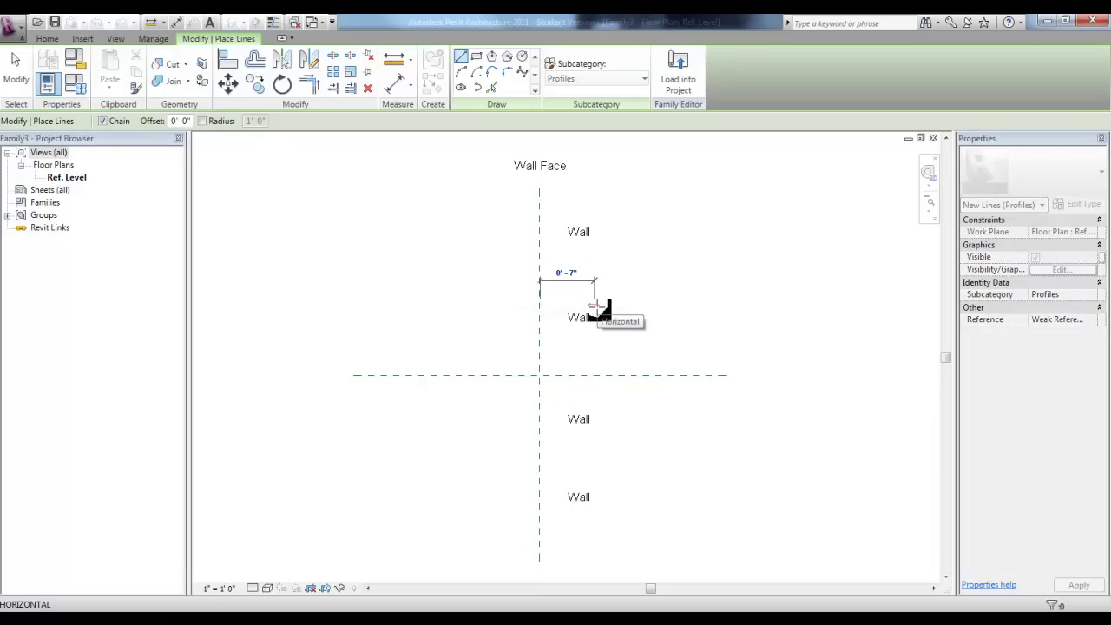
{"action": "left_click", "coordinate": [593, 305]}
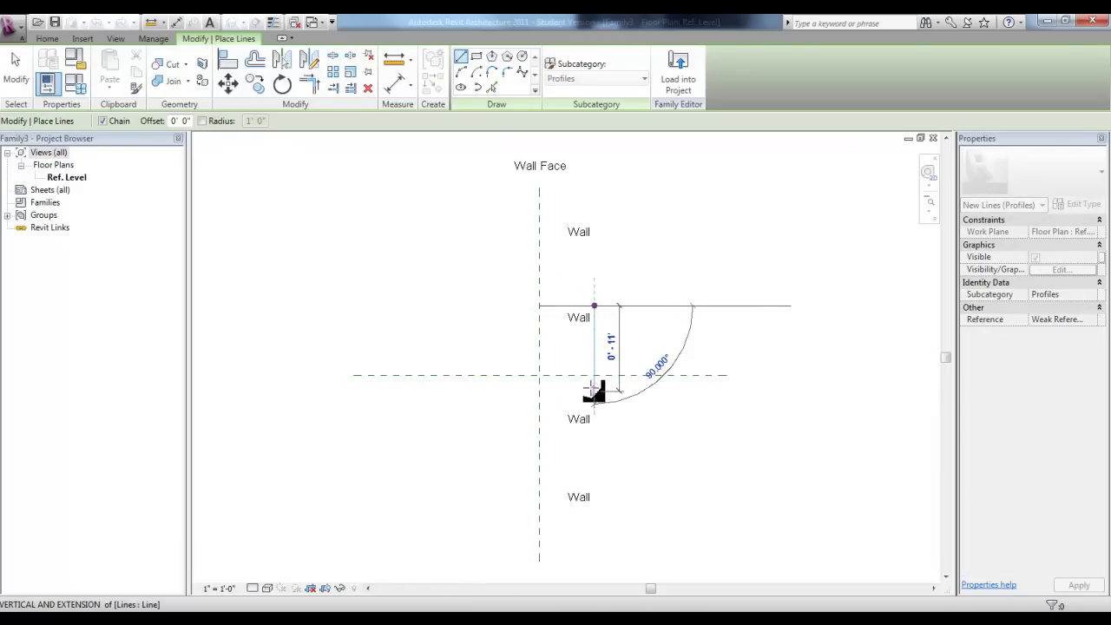
{"action": "left_click", "coordinate": [593, 390]}
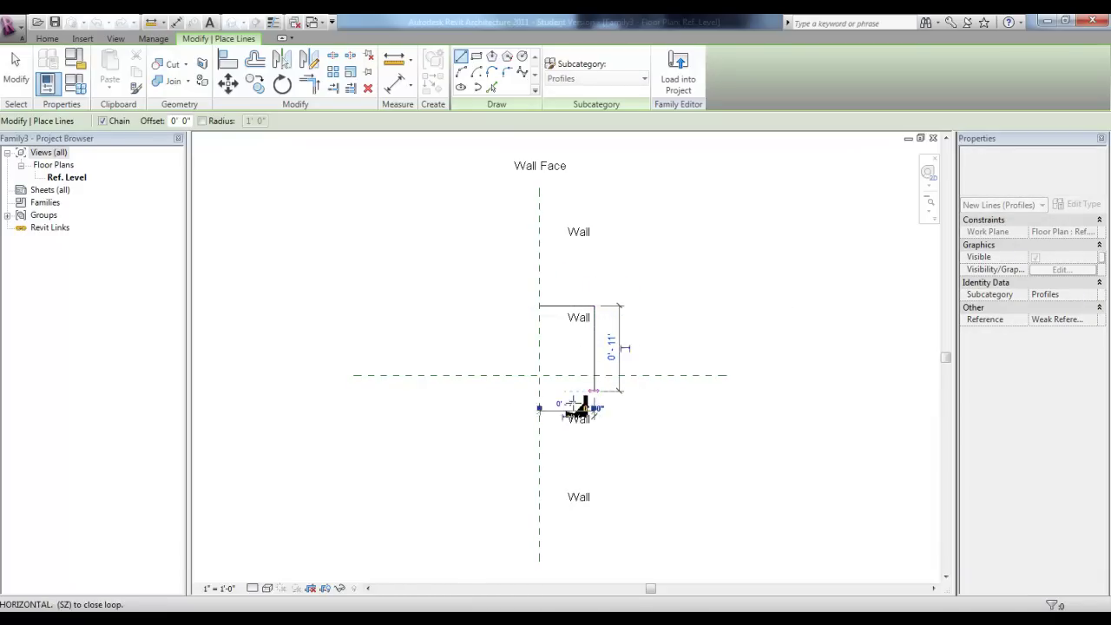
{"action": "left_click", "coordinate": [540, 447]}
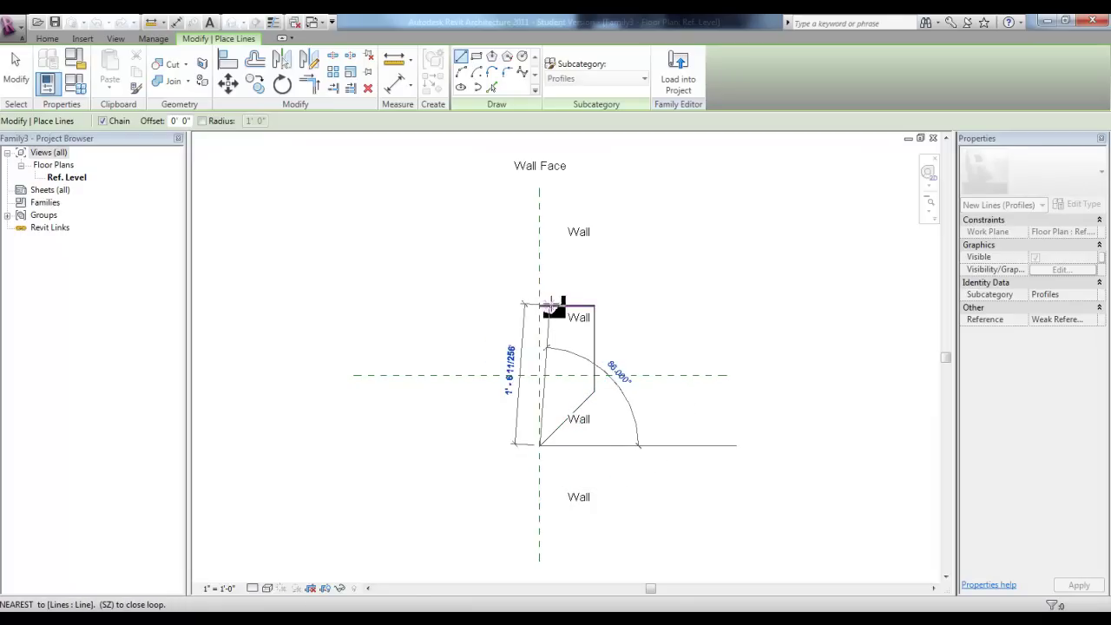
{"action": "left_click", "coordinate": [541, 306]}
- Finish the sketch and save the profile family as Custom Reveal.rfa
{"action": "key", "text": "Escape"}
{"action": "key", "text": "Escape"}
{"action": "left_click", "coordinate": [12, 26]}
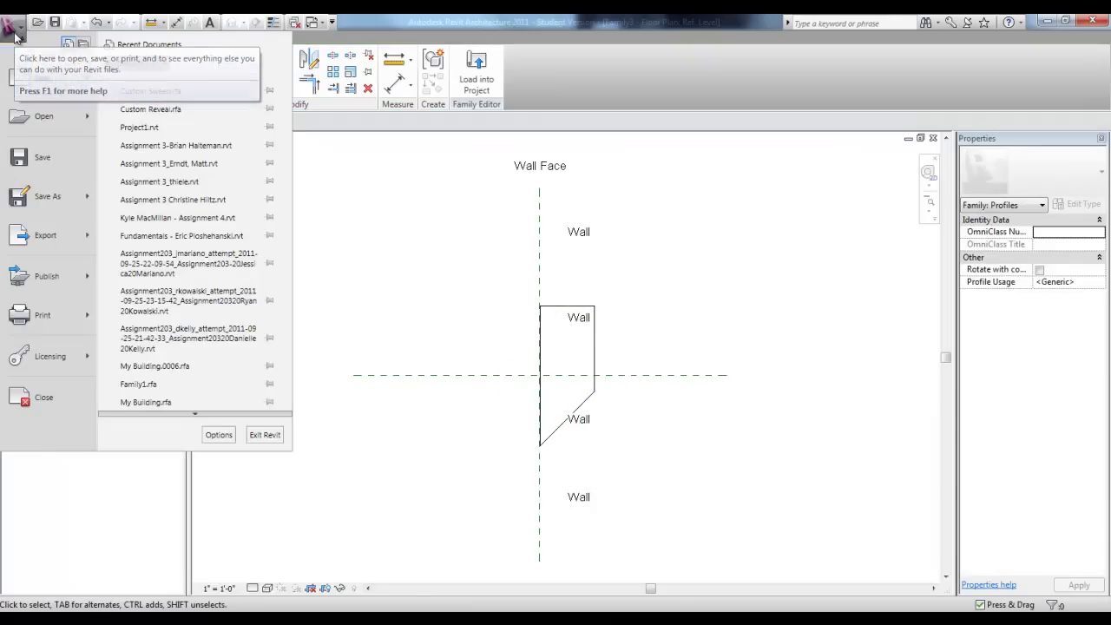
{"action": "mouse_move", "coordinate": [50, 208]}
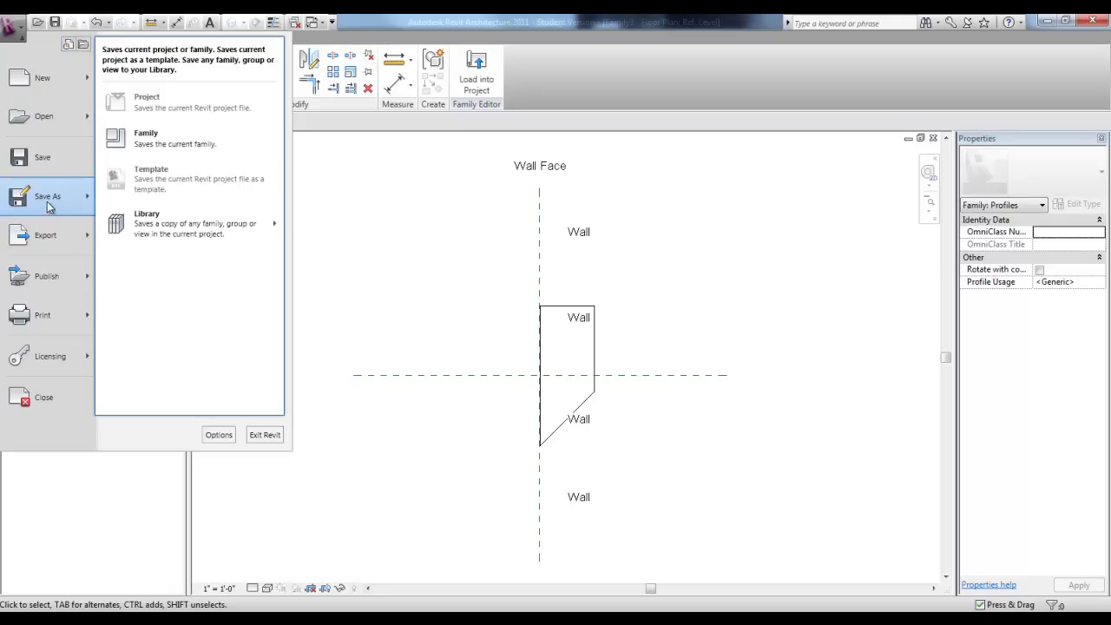
{"action": "left_click", "coordinate": [169, 151]}
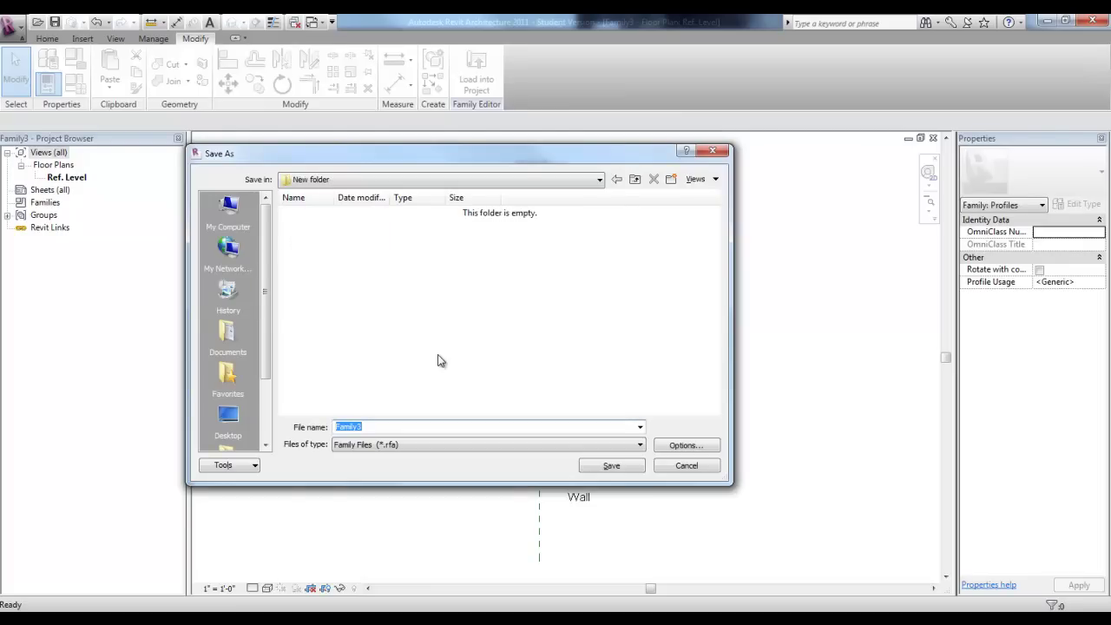
{"action": "type", "text": "Custom Reveal"}
{"action": "left_click", "coordinate": [611, 466]}
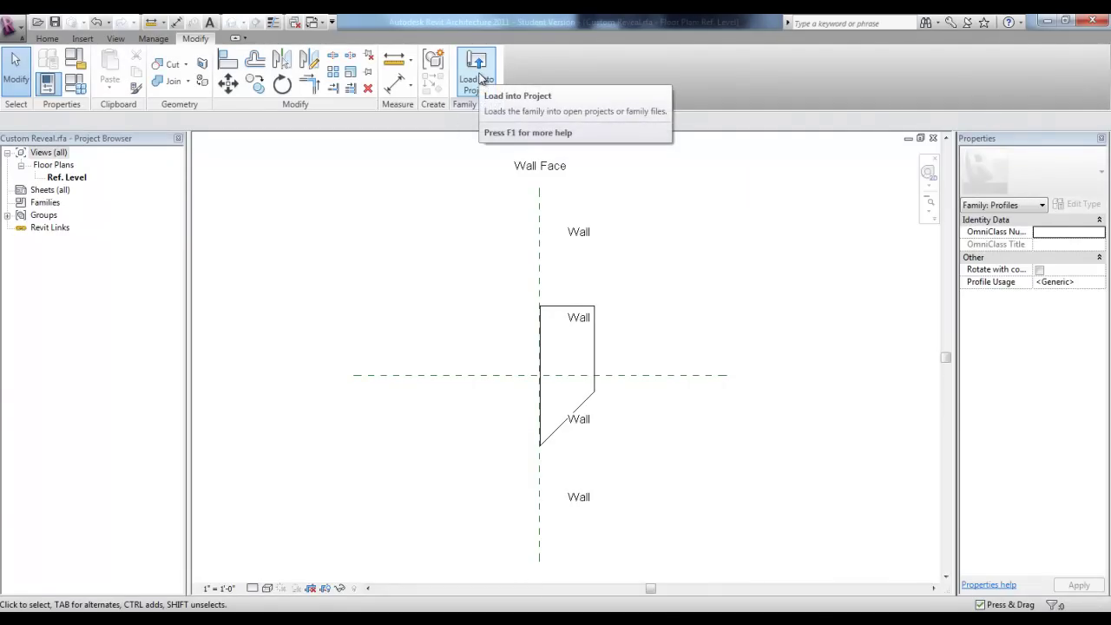
- Load the profile into the project and start a wall reveal in the 3D view
{"action": "left_click", "coordinate": [479, 78]}
{"action": "left_click", "coordinate": [231, 23]}
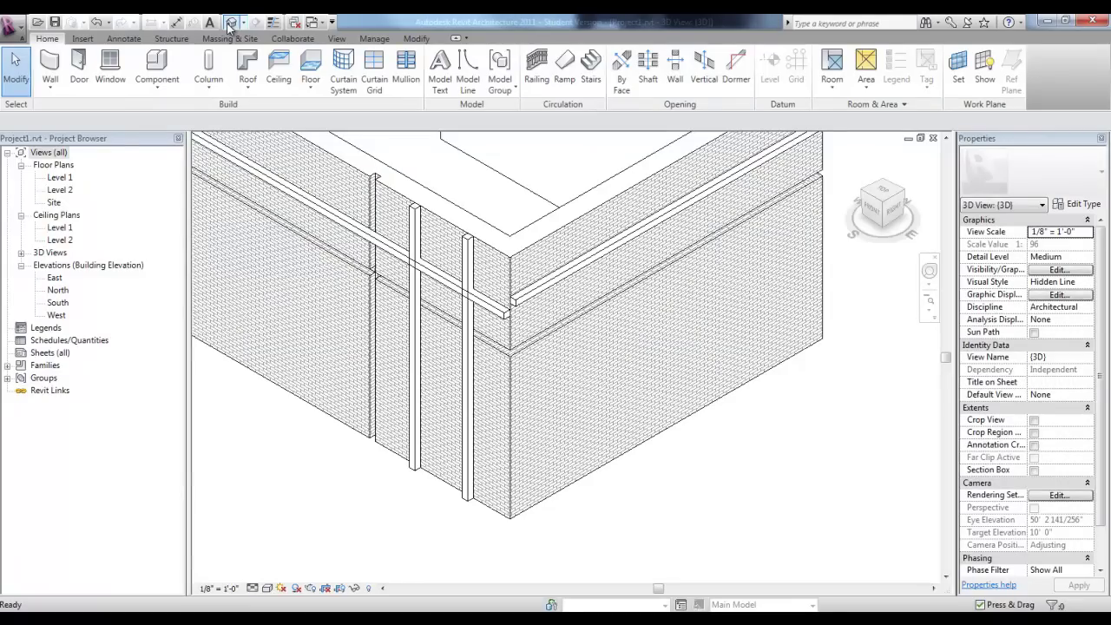
{"action": "left_click", "coordinate": [50, 82]}
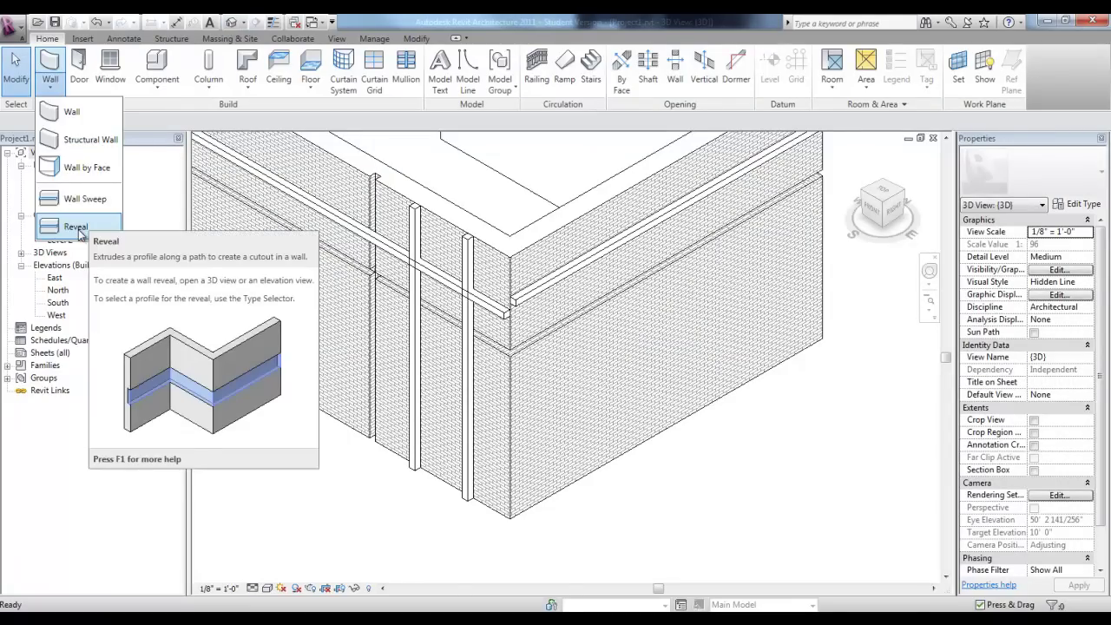
{"action": "left_click", "coordinate": [76, 227]}
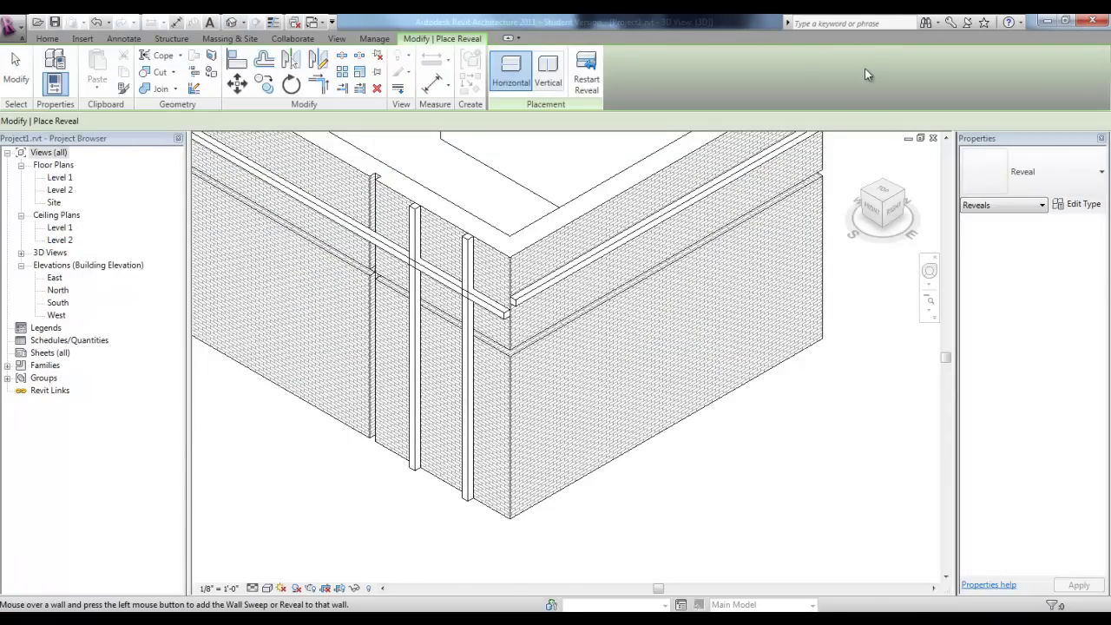
- Duplicate the reveal type as Custom Reveal and set its profile to Custom Reveal
{"action": "left_click", "coordinate": [1083, 204]}
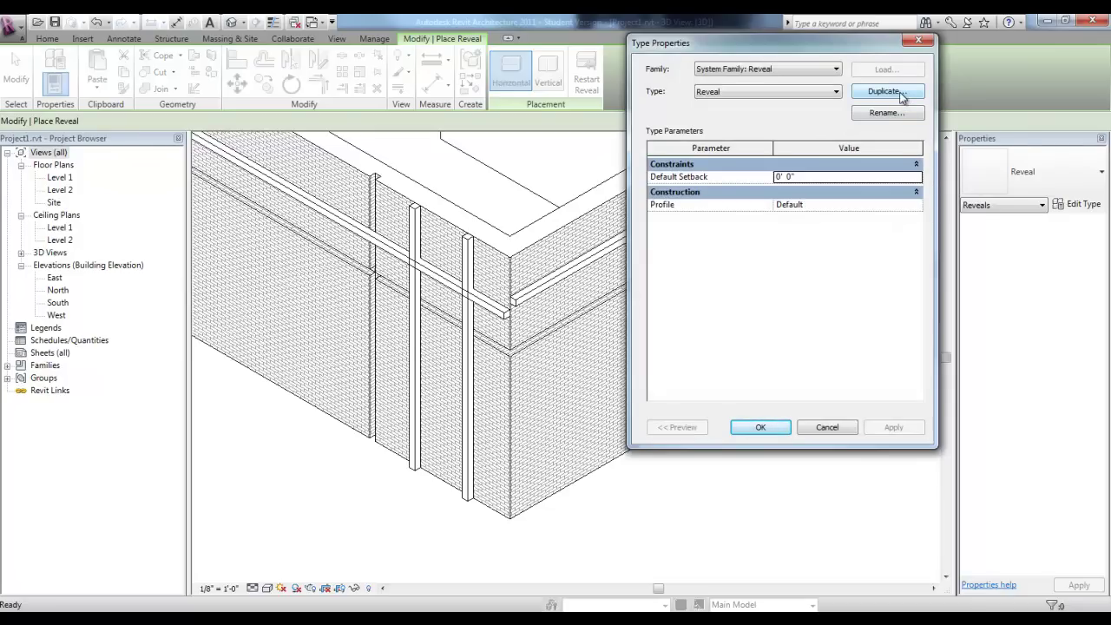
{"action": "left_click", "coordinate": [901, 93]}
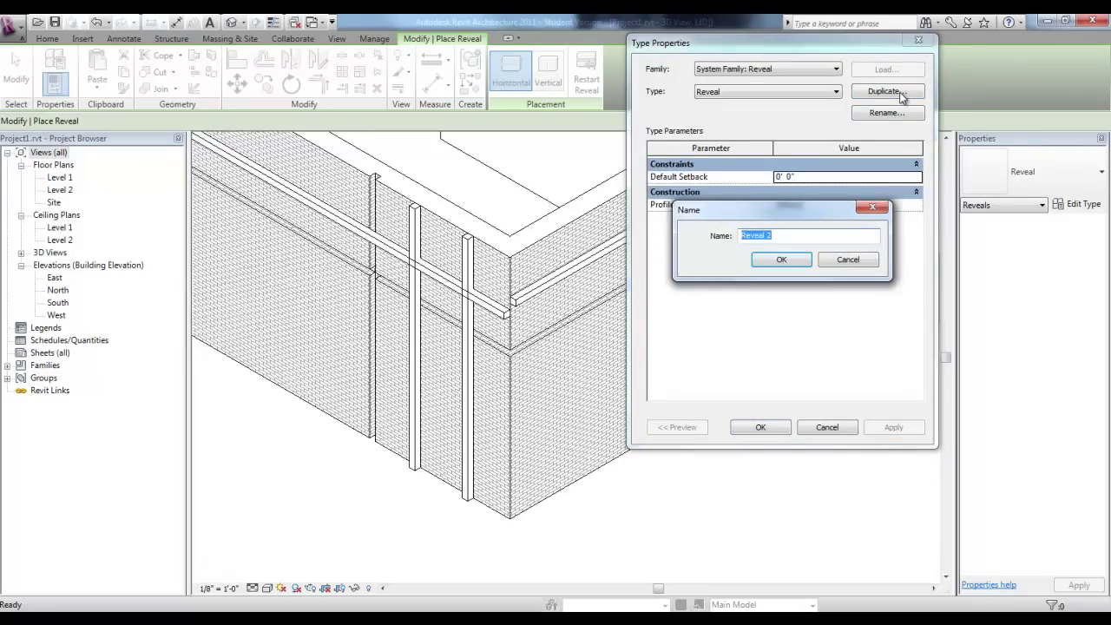
{"action": "type", "text": "Custom"}
{"action": "left_click", "coordinate": [793, 259]}
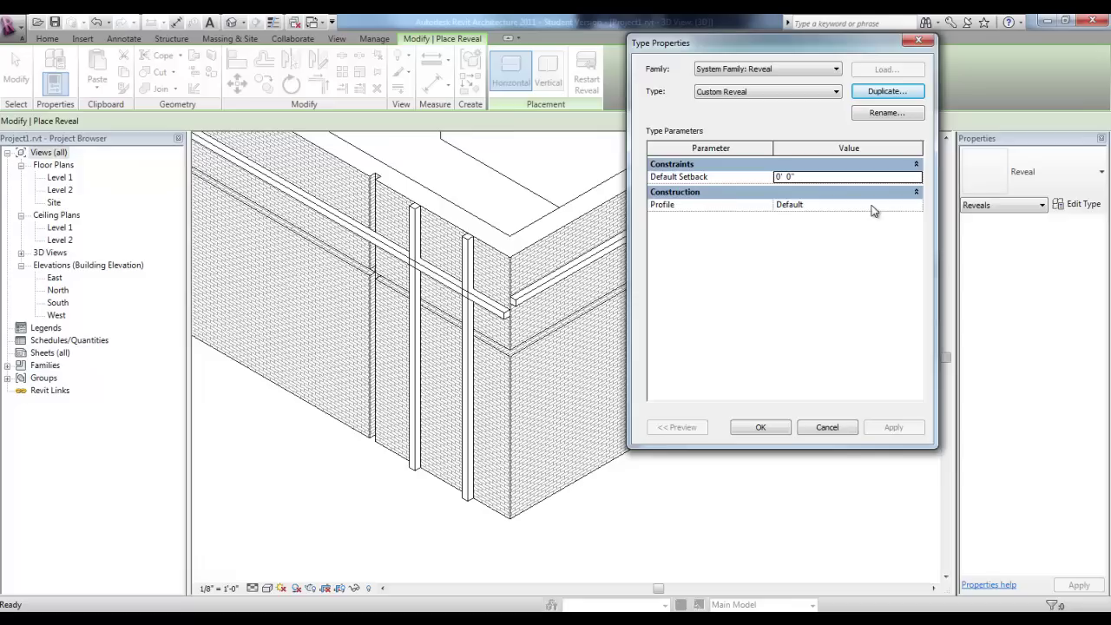
{"action": "left_click", "coordinate": [917, 208]}
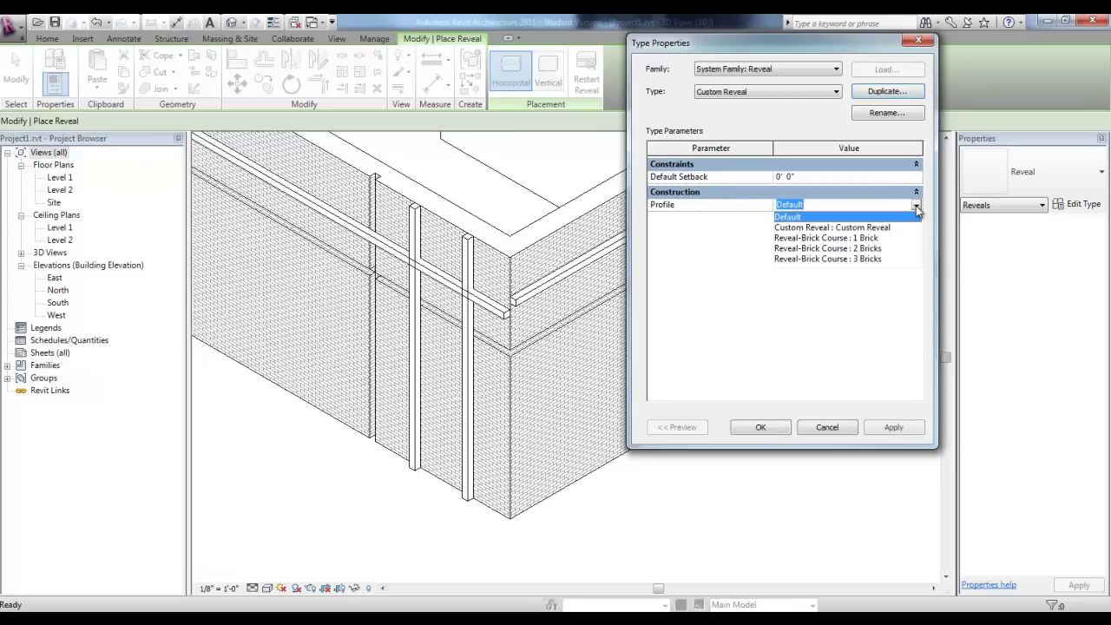
{"action": "left_click", "coordinate": [868, 228]}
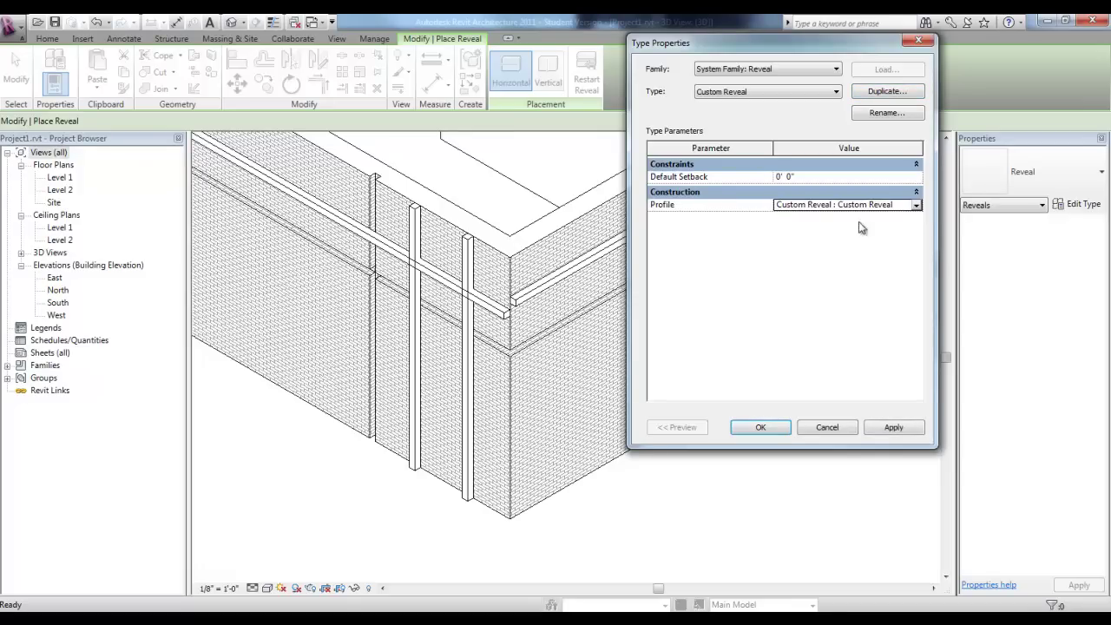
{"action": "left_click", "coordinate": [784, 433]}
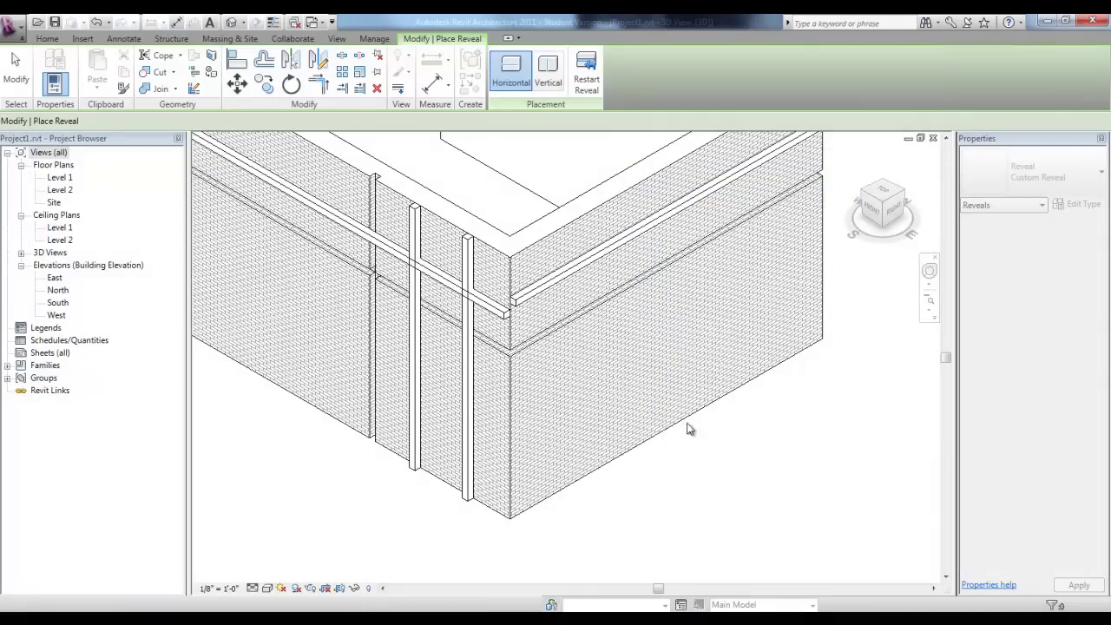
- Place a horizontal Custom Reveal on the right brick wall and frame it in 3D
{"action": "left_click", "coordinate": [519, 389]}
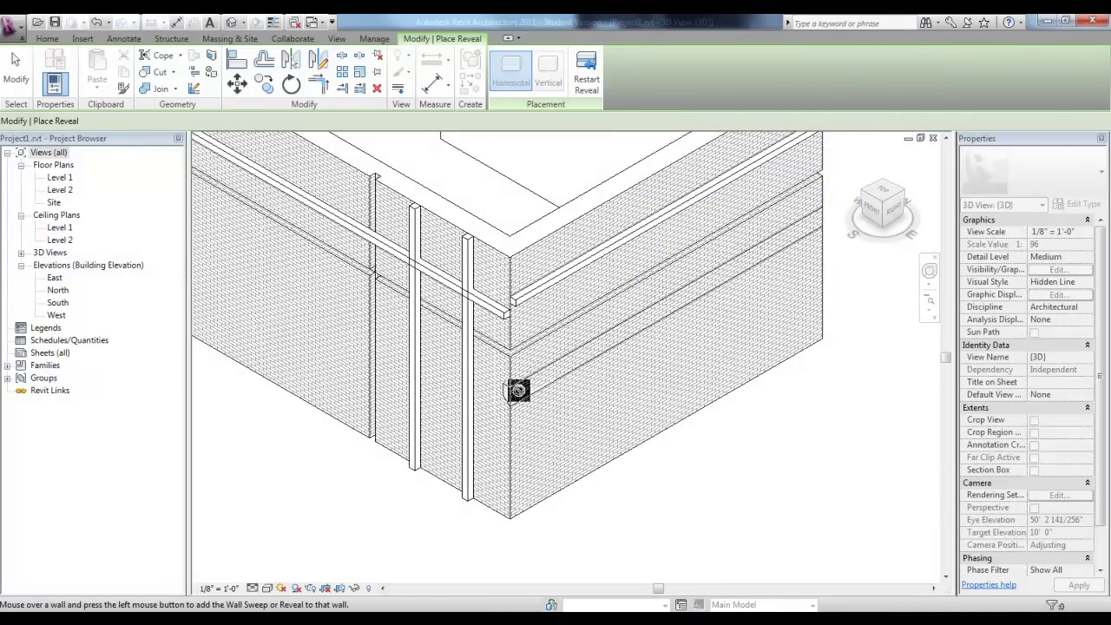
{"action": "key", "text": "Escape"}
{"action": "key", "text": "Escape"}
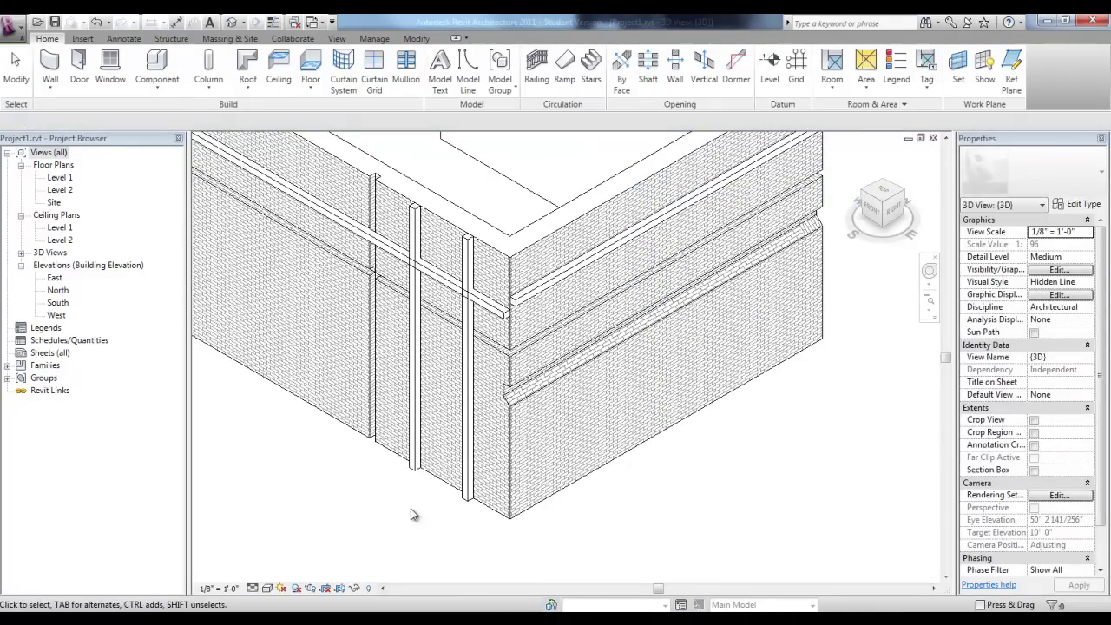
{"action": "scroll", "coordinate": [657, 447], "scroll_direction": "up", "scroll_amount": 3}
{"action": "scroll", "coordinate": [657, 446], "scroll_direction": "down", "scroll_amount": 3}
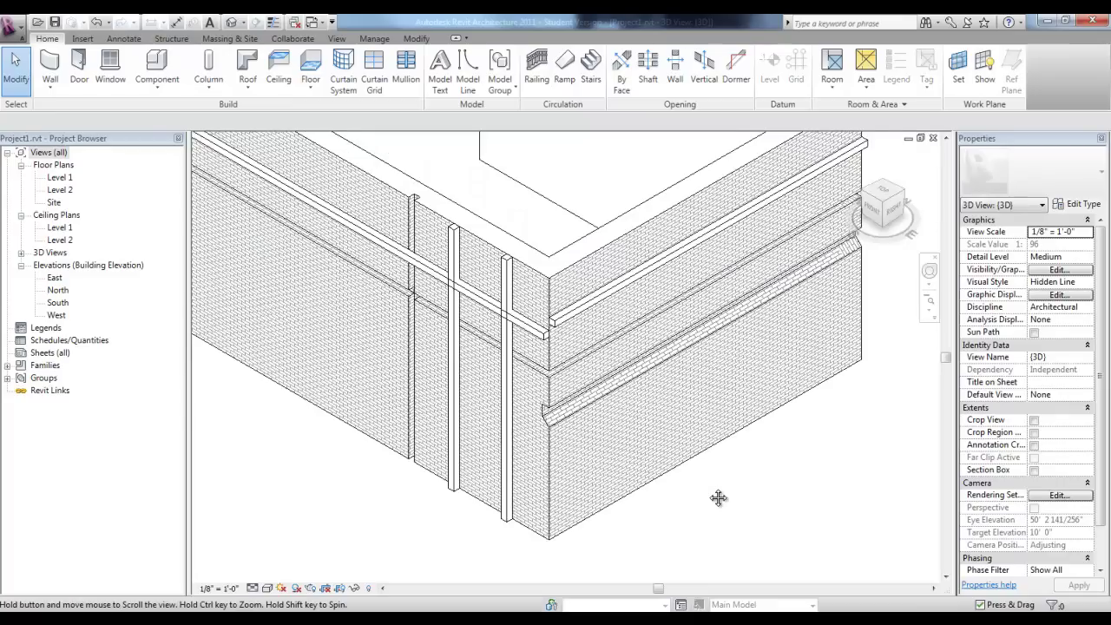
{"action": "middle_click_drag", "start_coordinate": [719, 496], "coordinate": [705, 485]}
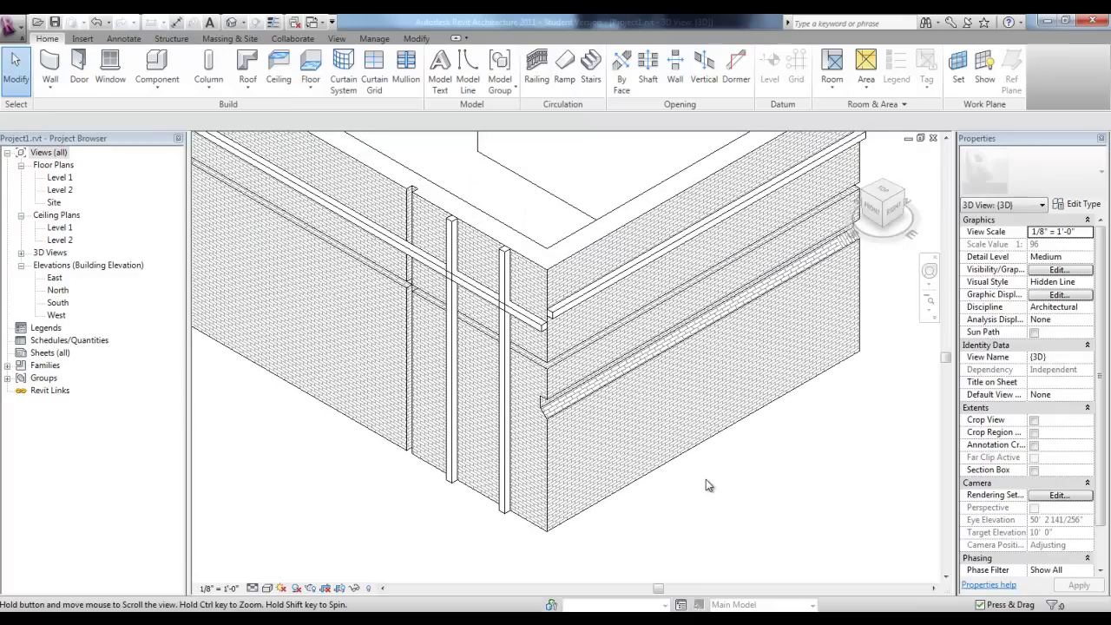
- Create a new family from the Profile-Hosted.rft template
{"action": "left_click", "coordinate": [8, 28]}
{"action": "mouse_move", "coordinate": [45, 79]}
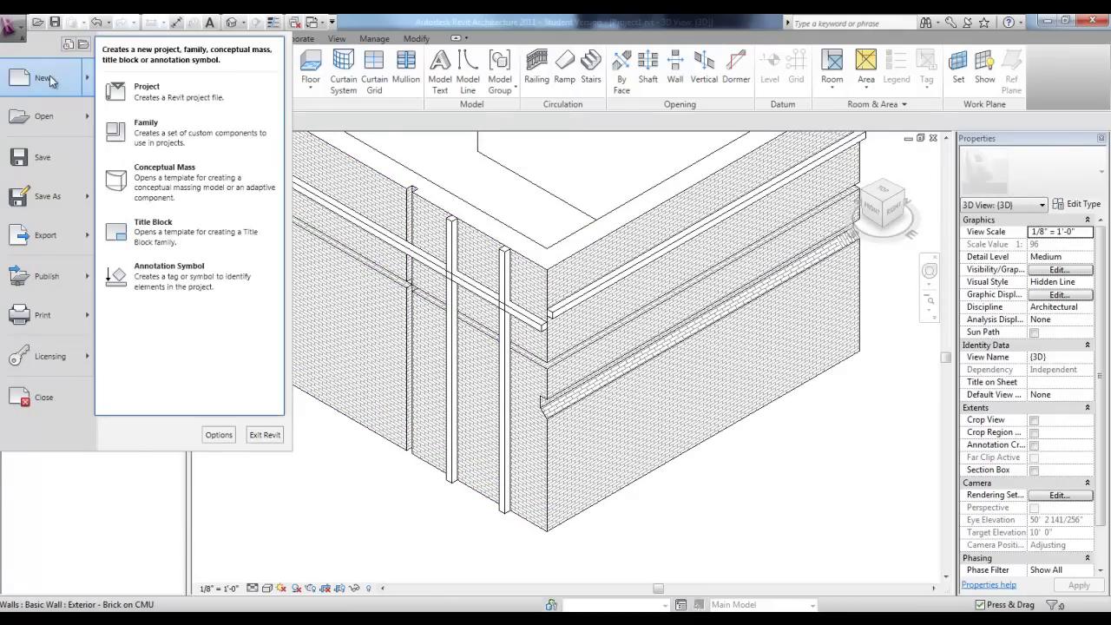
{"action": "left_click", "coordinate": [204, 139]}
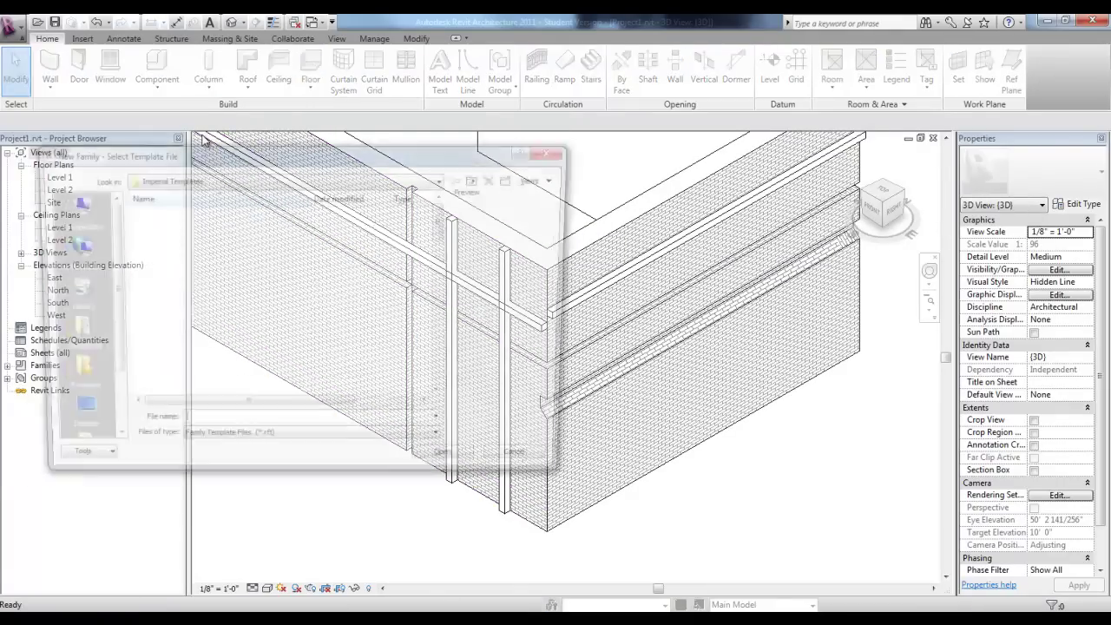
{"action": "left_click_drag", "start_coordinate": [444, 218], "coordinate": [443, 339]}
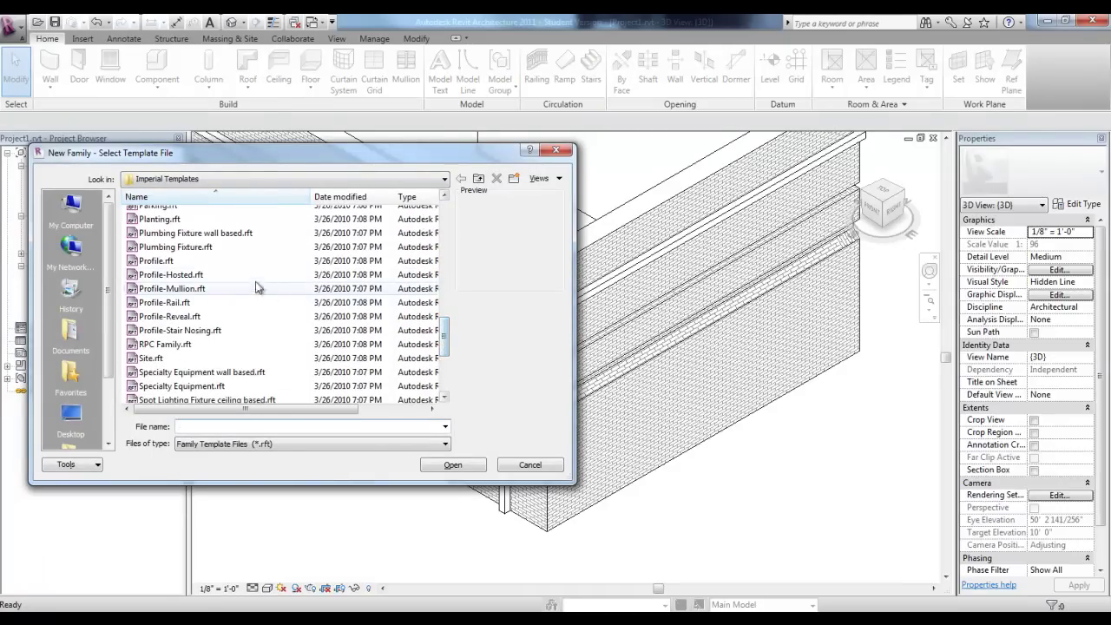
{"action": "left_click", "coordinate": [135, 276]}
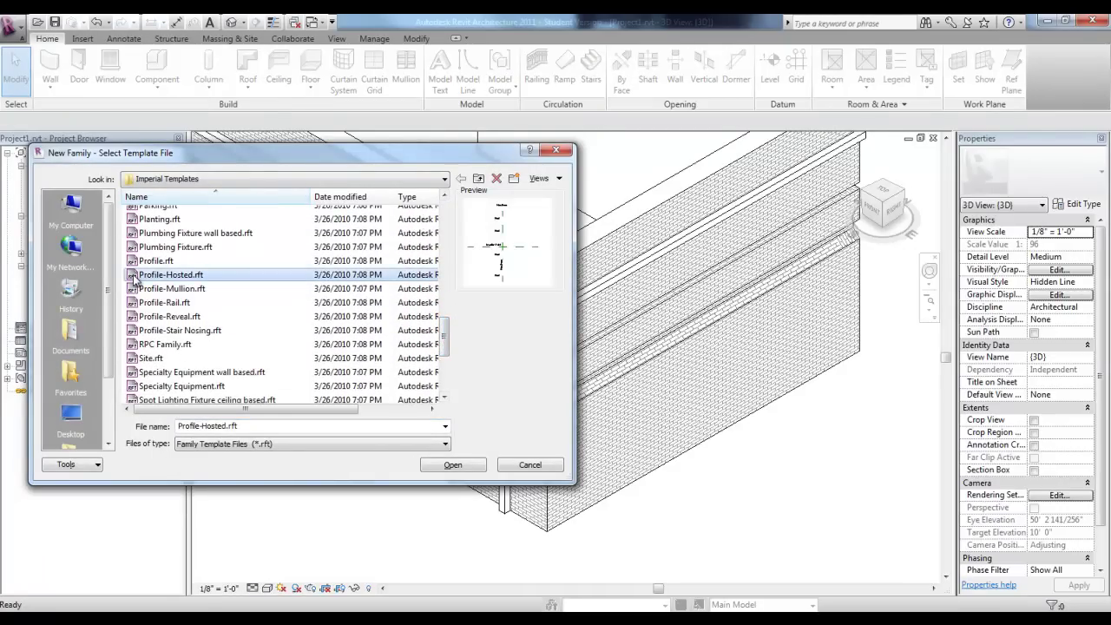
{"action": "double_click", "coordinate": [135, 275]}
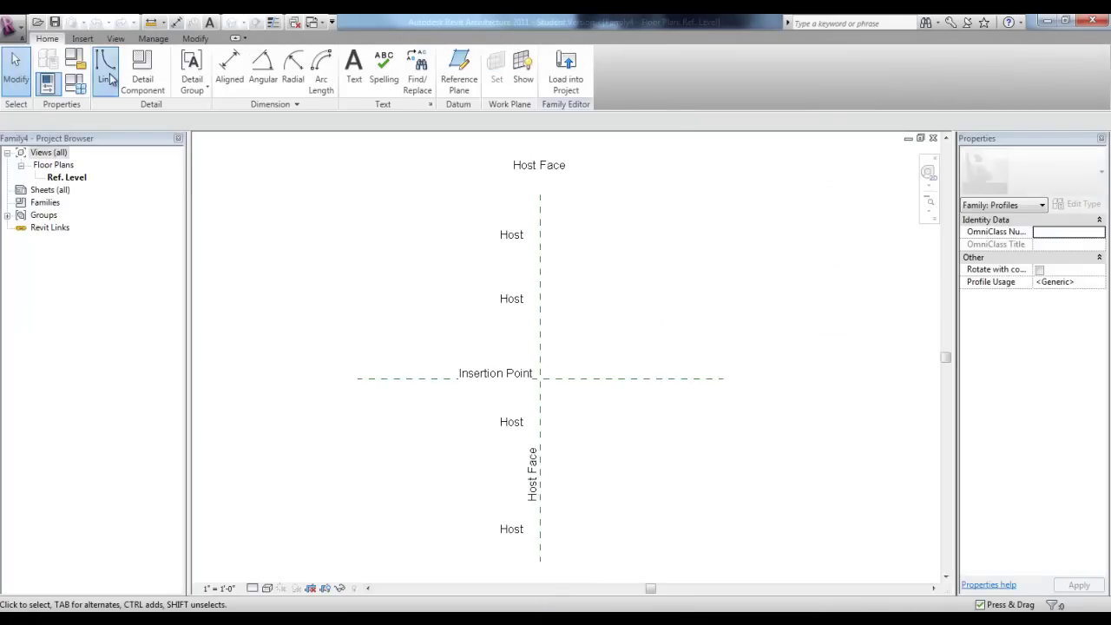
- Draw a closed six-sided profile with a sloped outer edge and stepped notch around the insertion point
{"action": "left_click", "coordinate": [105, 70]}
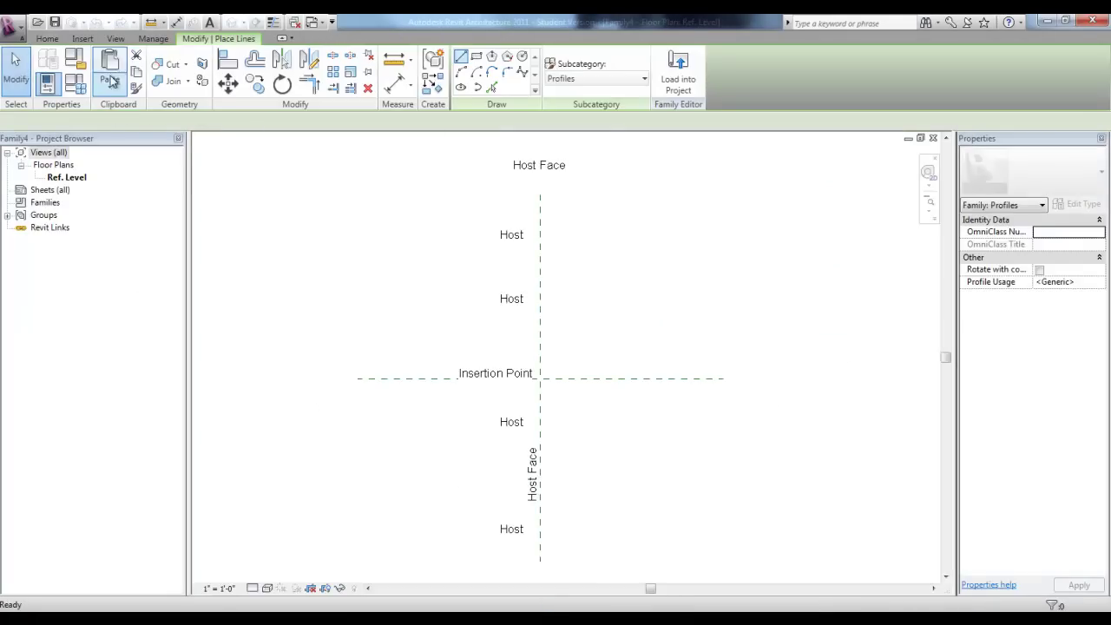
{"action": "left_click", "coordinate": [540, 309]}
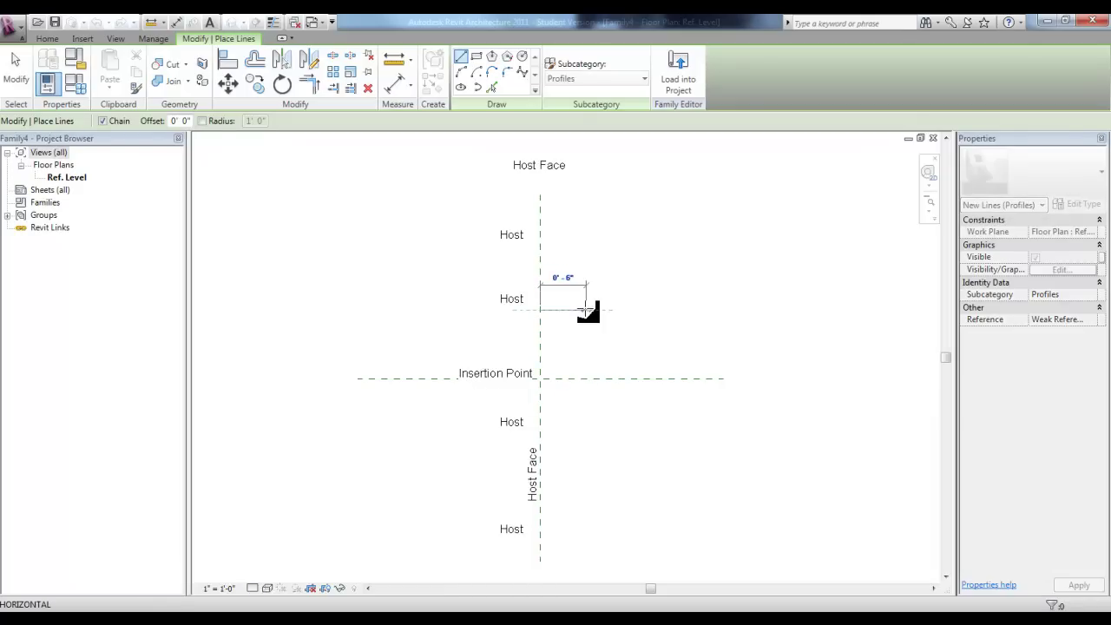
{"action": "left_click", "coordinate": [587, 309]}
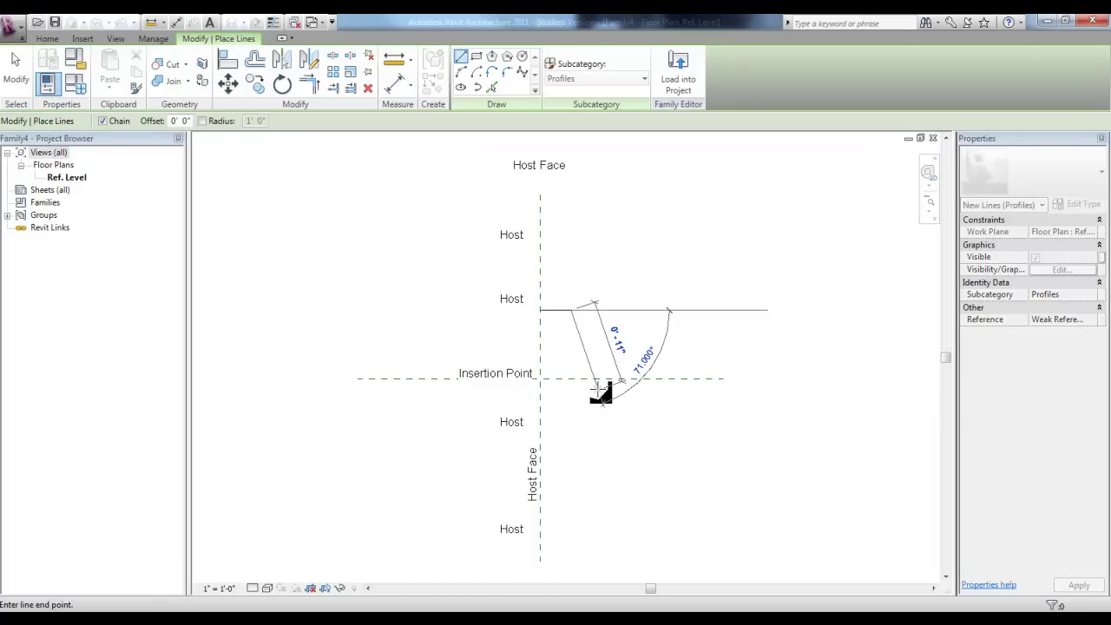
{"action": "left_click", "coordinate": [596, 406]}
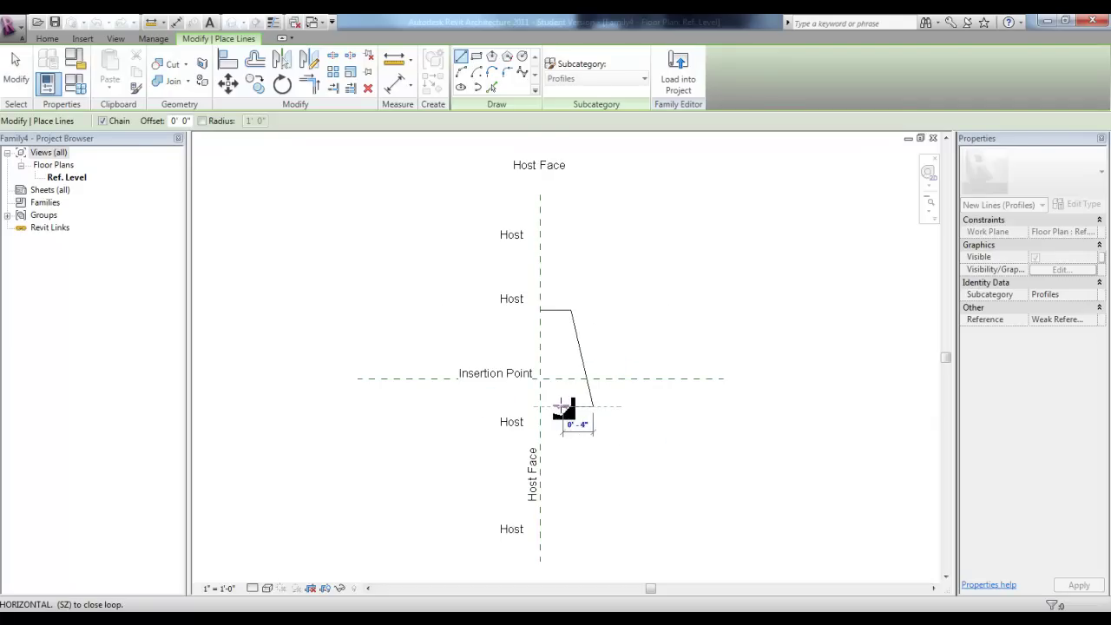
{"action": "left_click", "coordinate": [562, 406]}
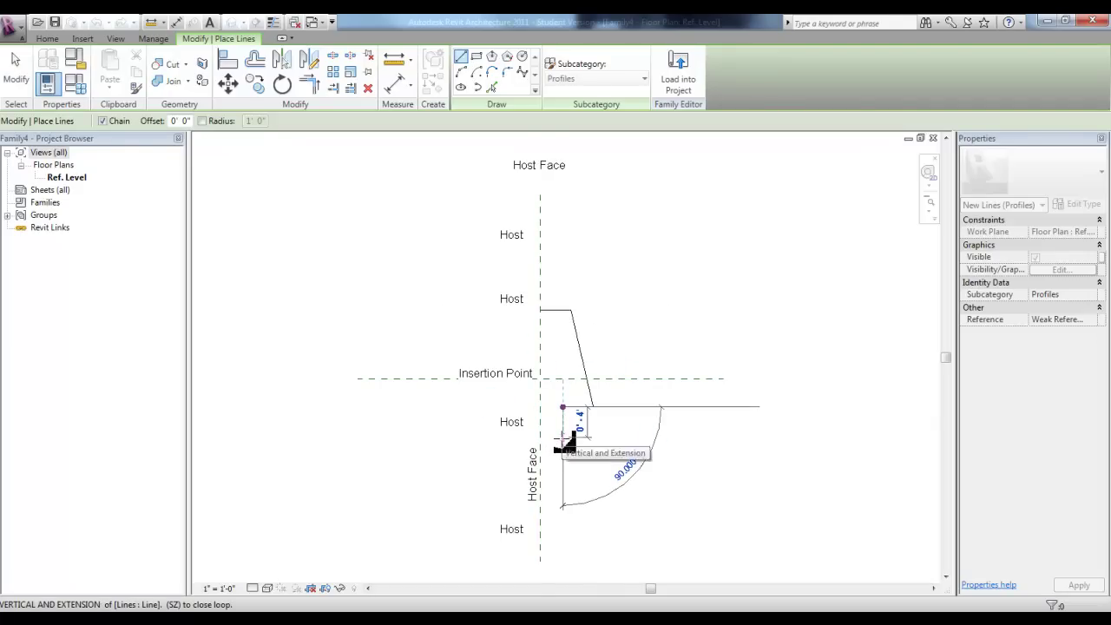
{"action": "left_click", "coordinate": [563, 436]}
{"action": "left_click", "coordinate": [518, 437]}
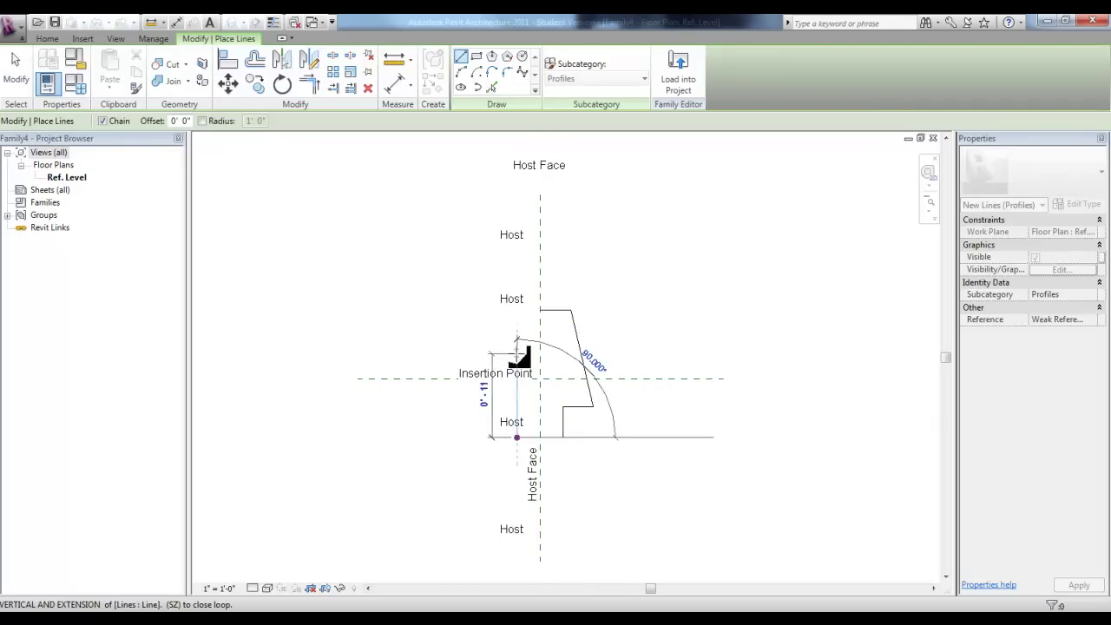
{"action": "left_click", "coordinate": [518, 310]}
{"action": "key", "text": "Escape"}
{"action": "key", "text": "Escape"}
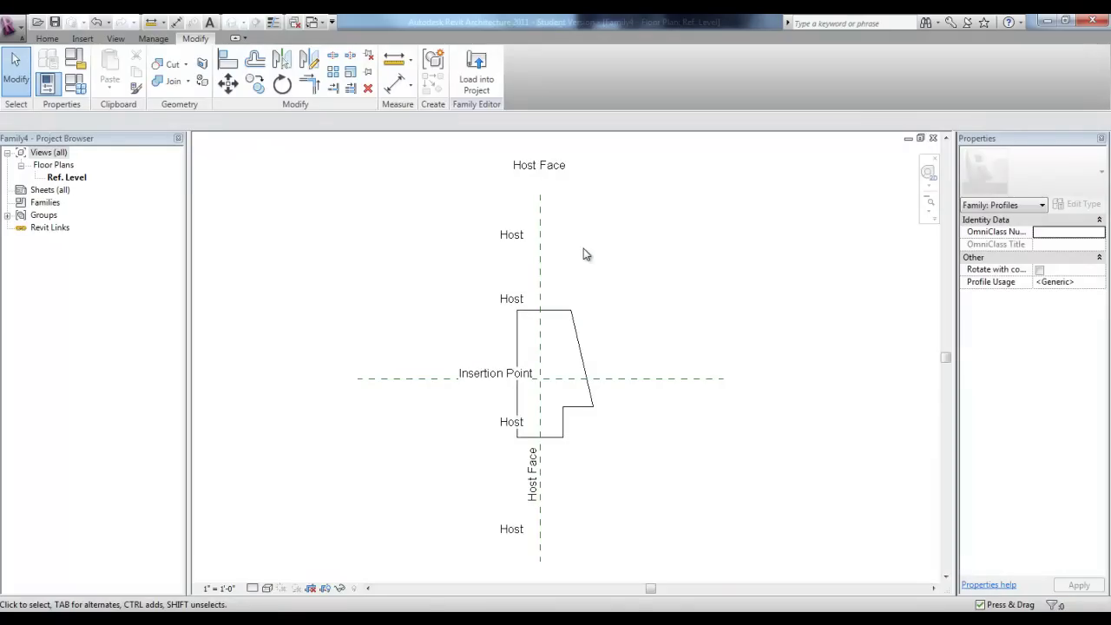
- Save the stepped profile family under the file name Custom Sweep.rfa
{"action": "left_click", "coordinate": [14, 33]}
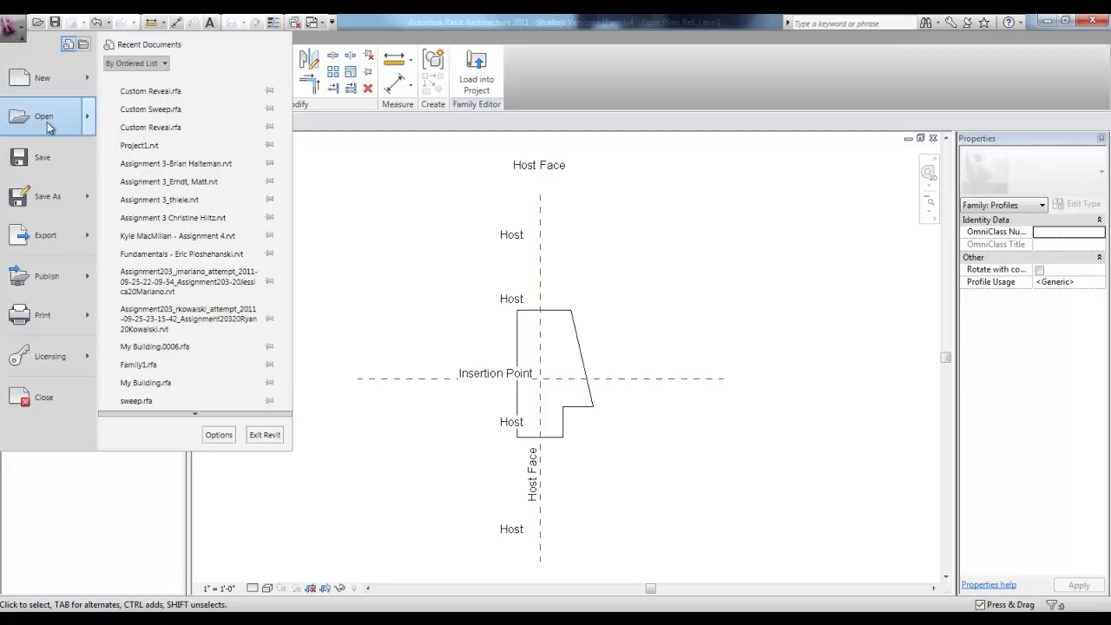
{"action": "mouse_move", "coordinate": [62, 208]}
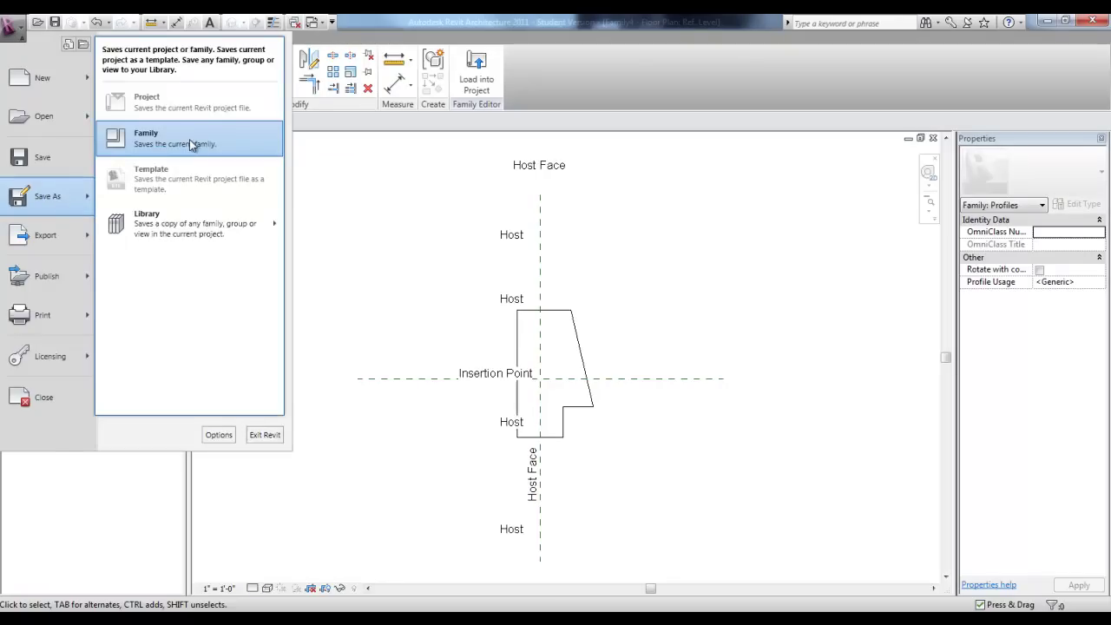
{"action": "left_click", "coordinate": [263, 144]}
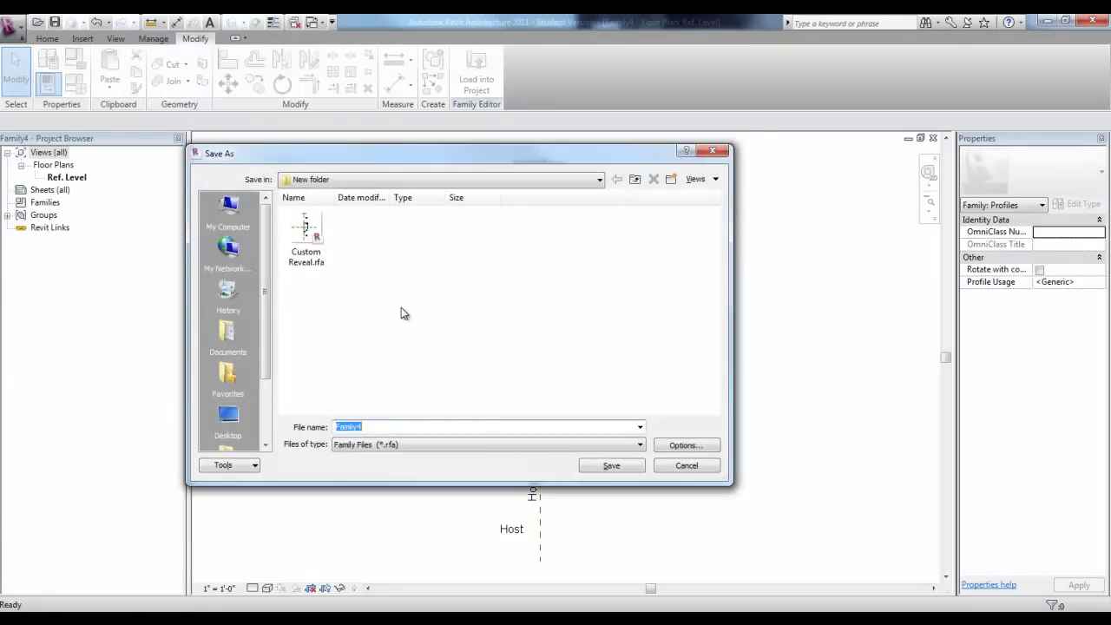
{"action": "type", "text": "Custom "}
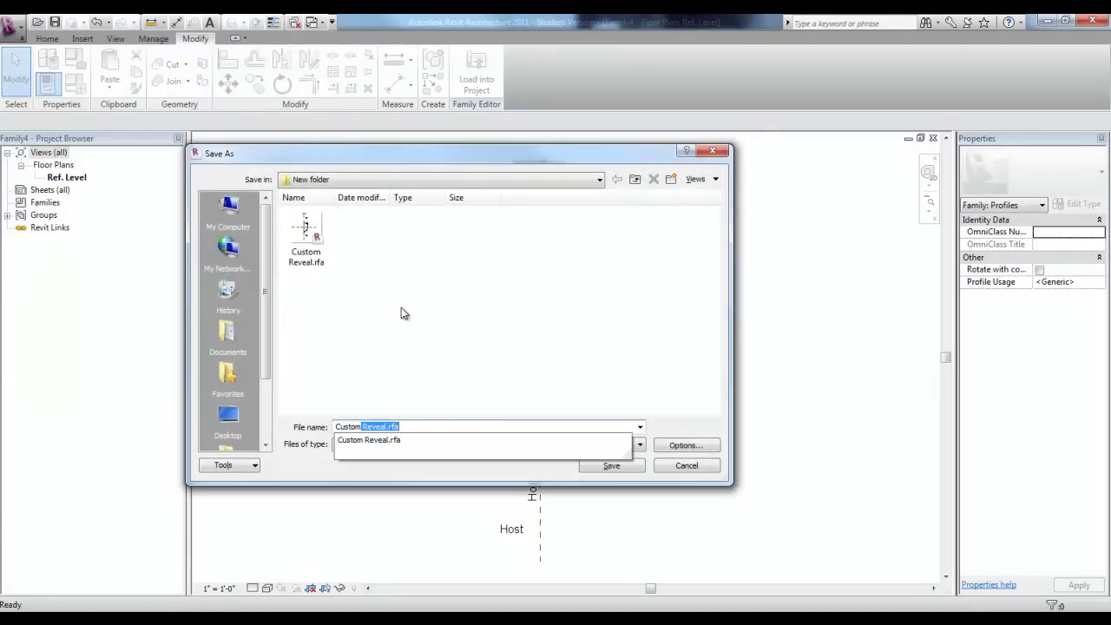
{"action": "type", "text": "Sweep"}
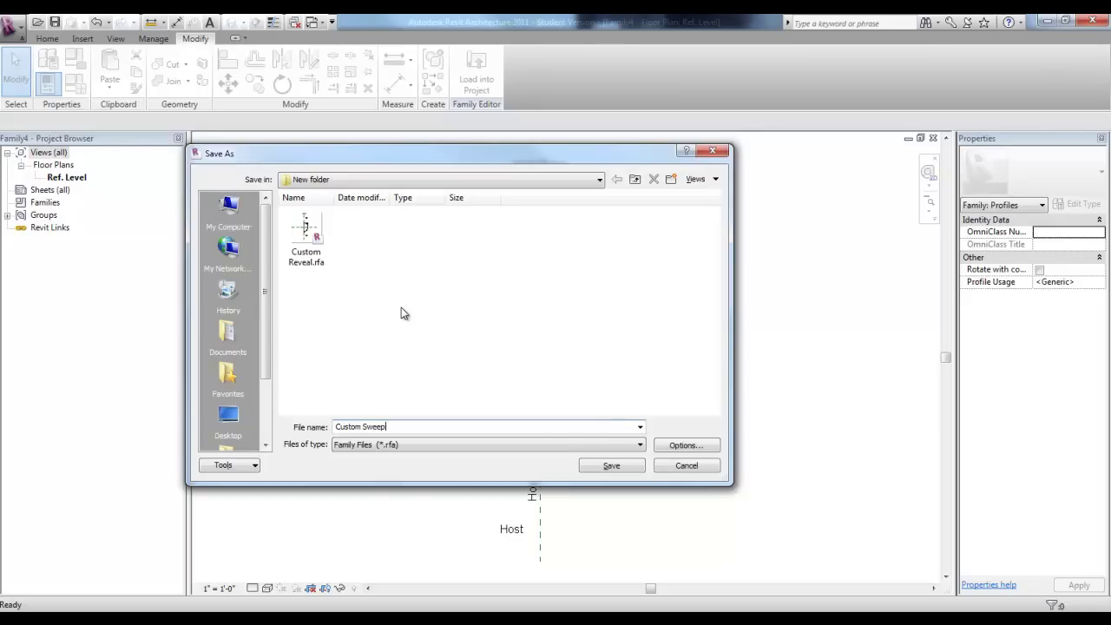
{"action": "left_click", "coordinate": [603, 466]}
- Load the profile into the project and start a wall sweep in the 3D view
{"action": "left_click", "coordinate": [476, 74]}
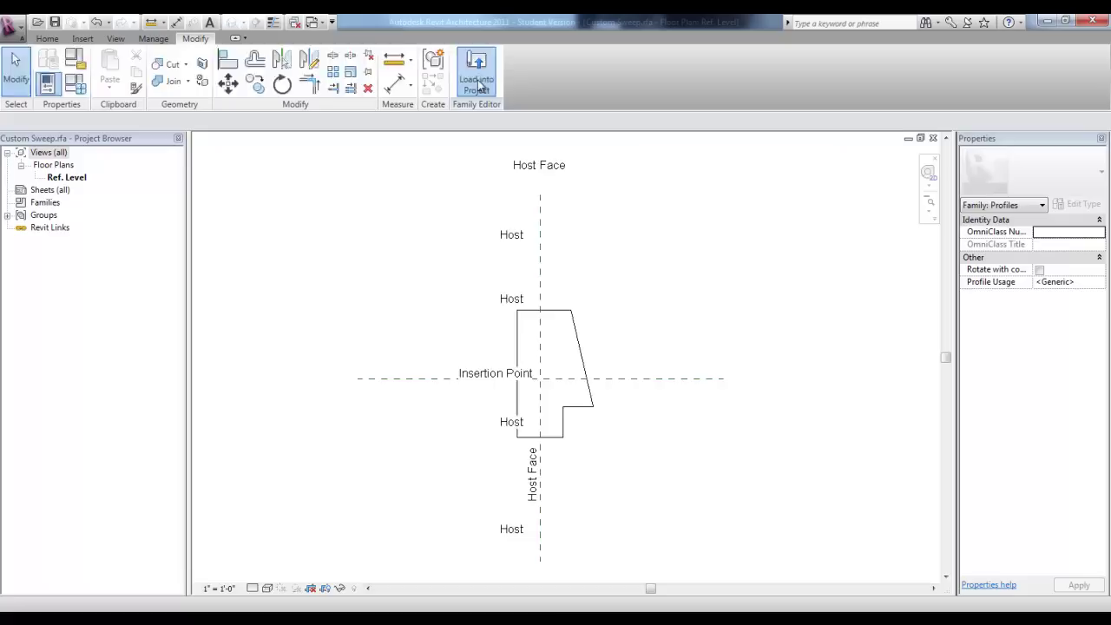
{"action": "left_click", "coordinate": [517, 424]}
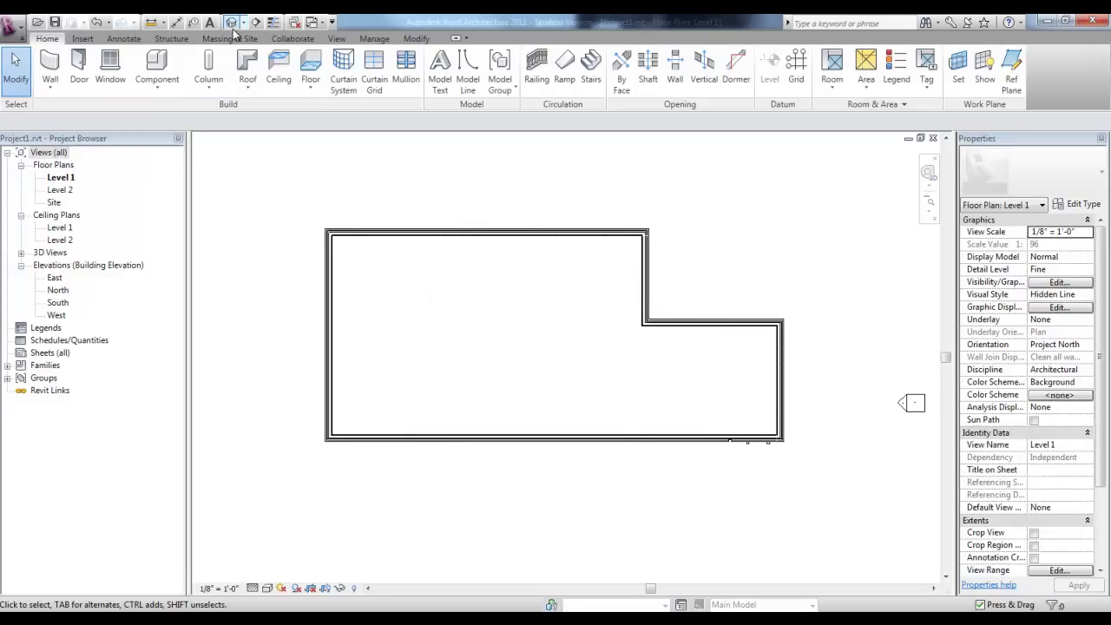
{"action": "left_click", "coordinate": [233, 22]}
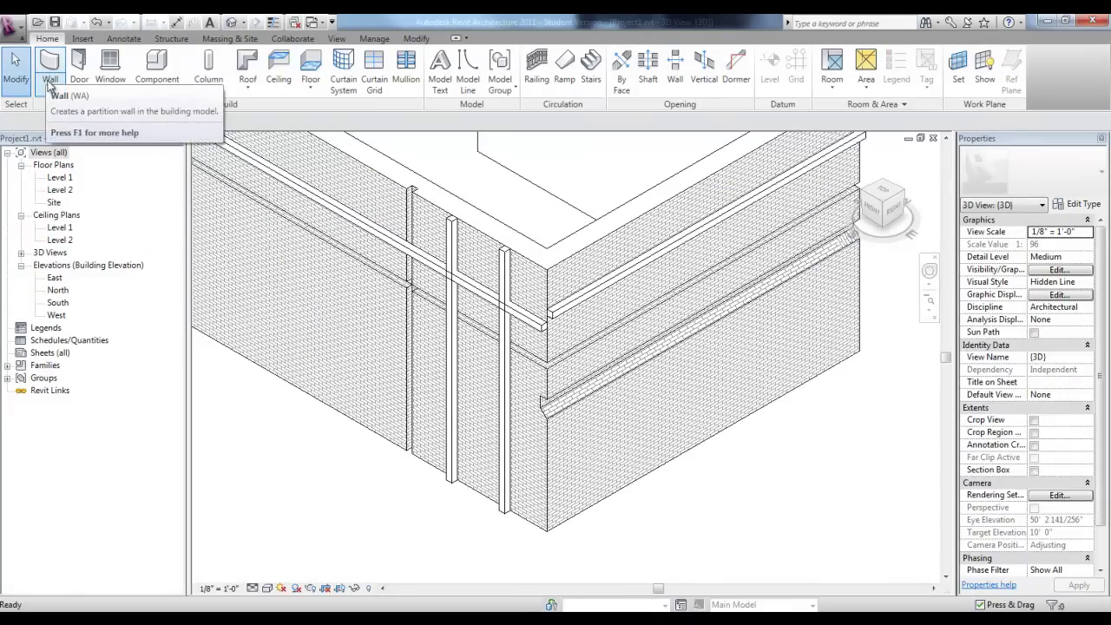
{"action": "left_click", "coordinate": [51, 83]}
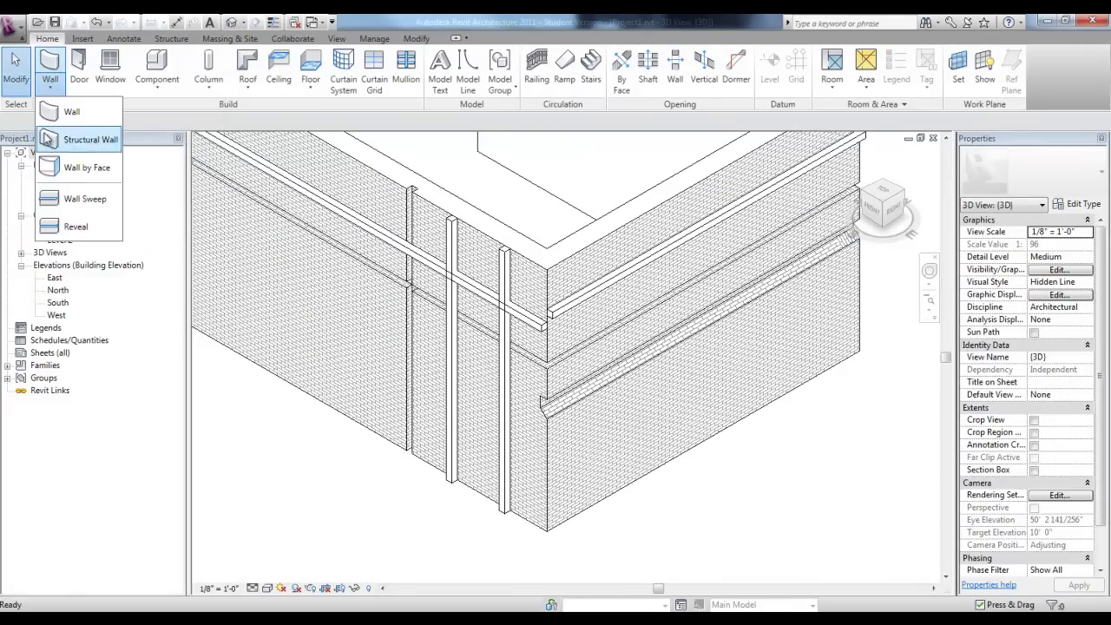
{"action": "left_click", "coordinate": [69, 201]}
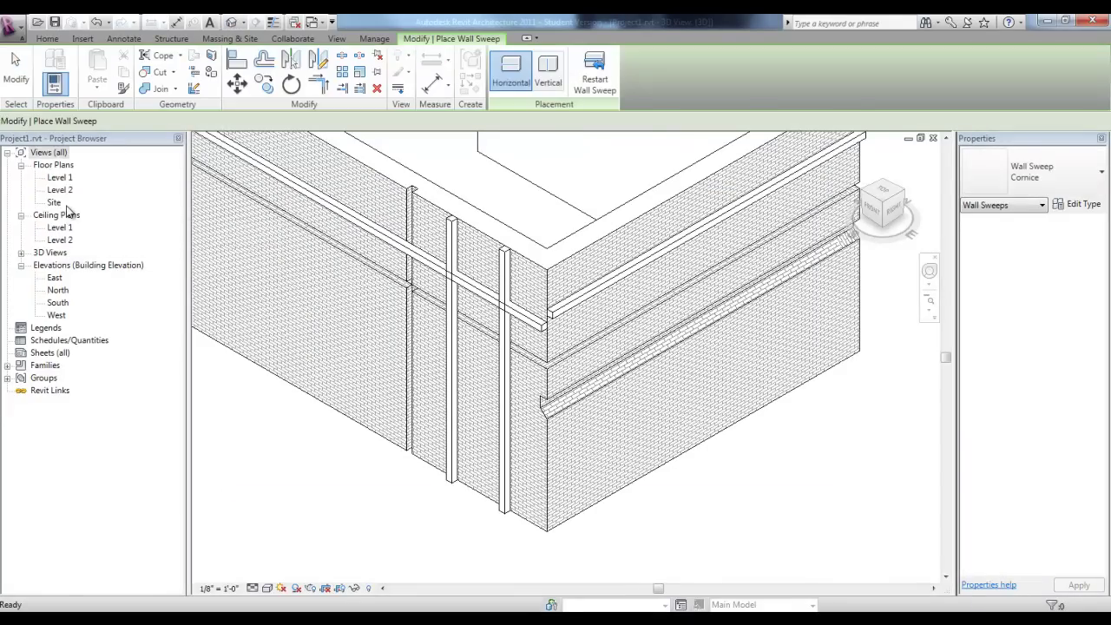
- Duplicate the Cornice sweep type as Custom Sweep using the Custom Sweep profile
{"action": "left_click", "coordinate": [1087, 205]}
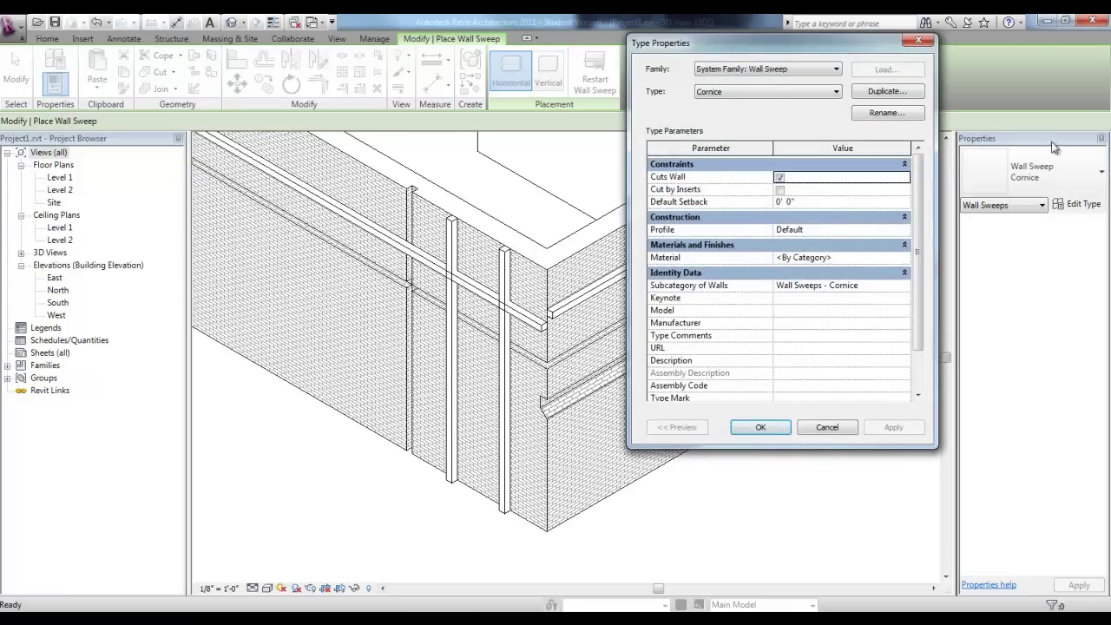
{"action": "left_click", "coordinate": [881, 93]}
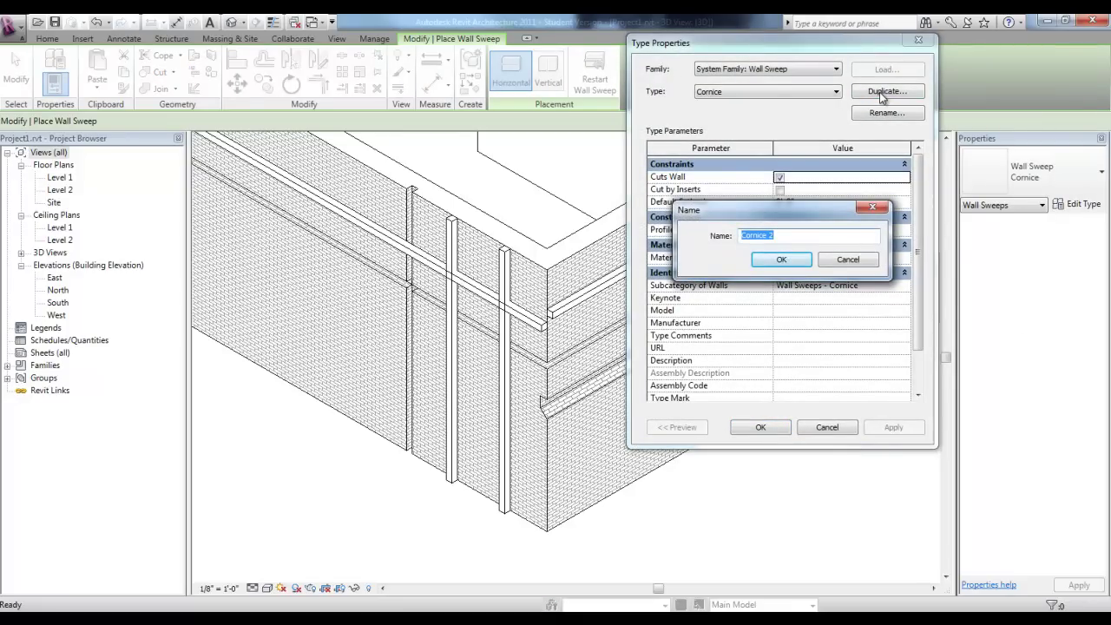
{"action": "type", "text": "Custom Sweep"}
{"action": "left_click", "coordinate": [780, 262]}
{"action": "left_click", "coordinate": [906, 231]}
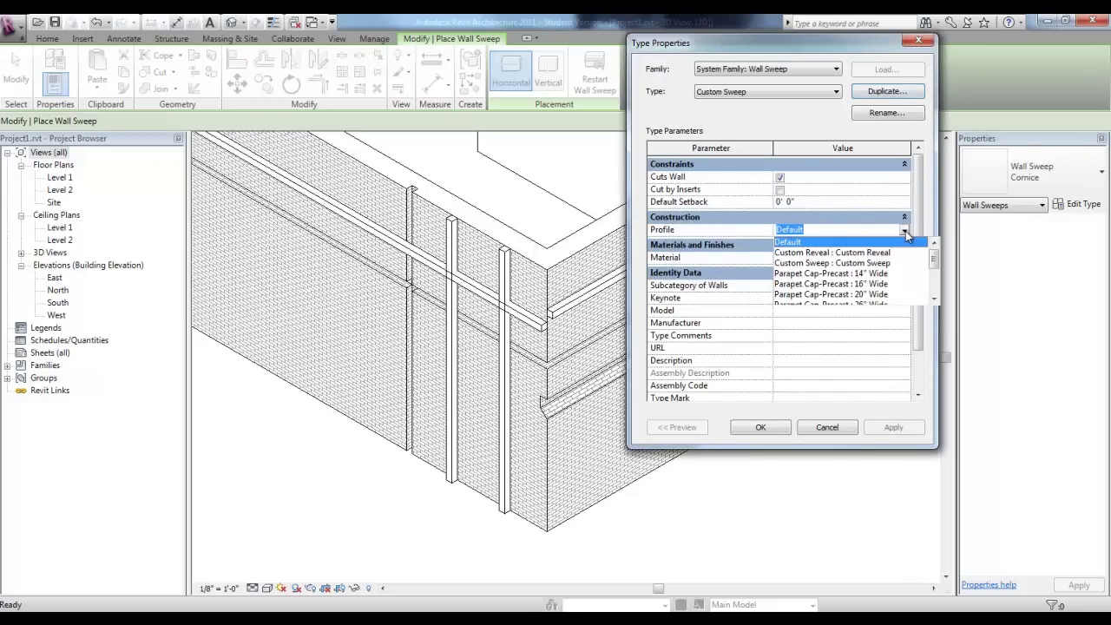
{"action": "left_click", "coordinate": [844, 263]}
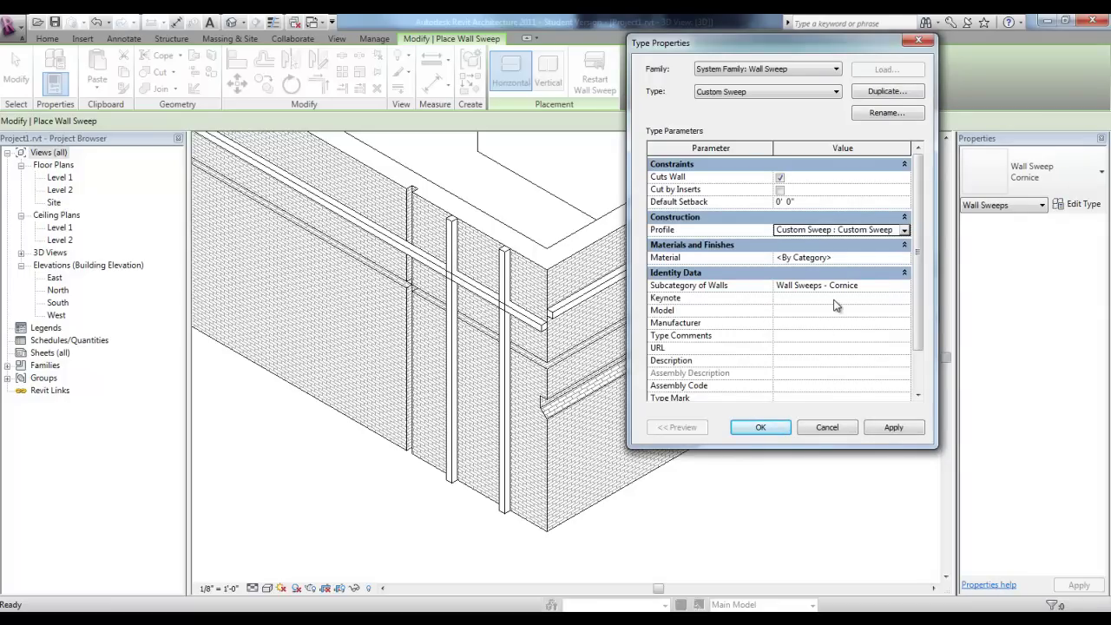
- Confirm the sweep type and place a horizontal Custom Sweep along the left brick wall
{"action": "left_click", "coordinate": [764, 427]}
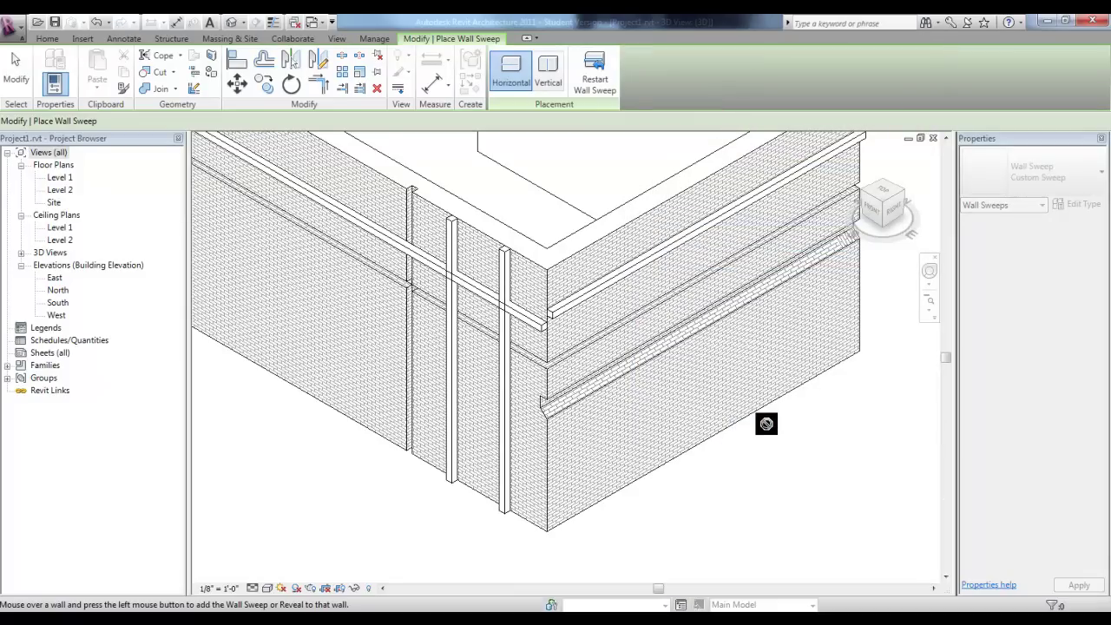
{"action": "left_click", "coordinate": [523, 438]}
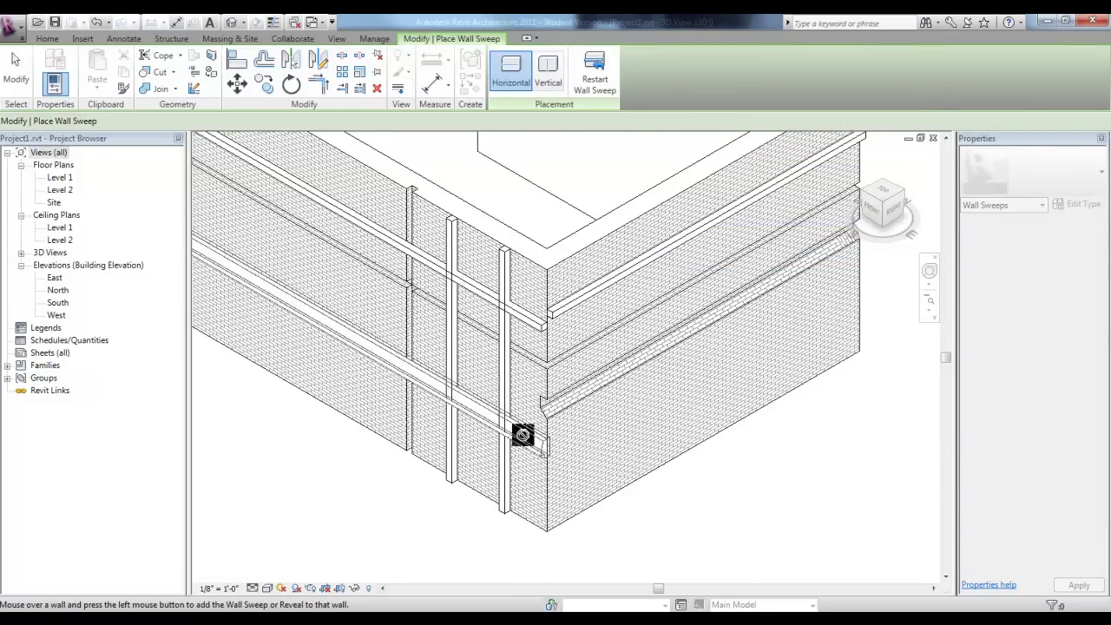
{"action": "scroll", "coordinate": [590, 535], "scroll_direction": "up", "scroll_amount": 2}
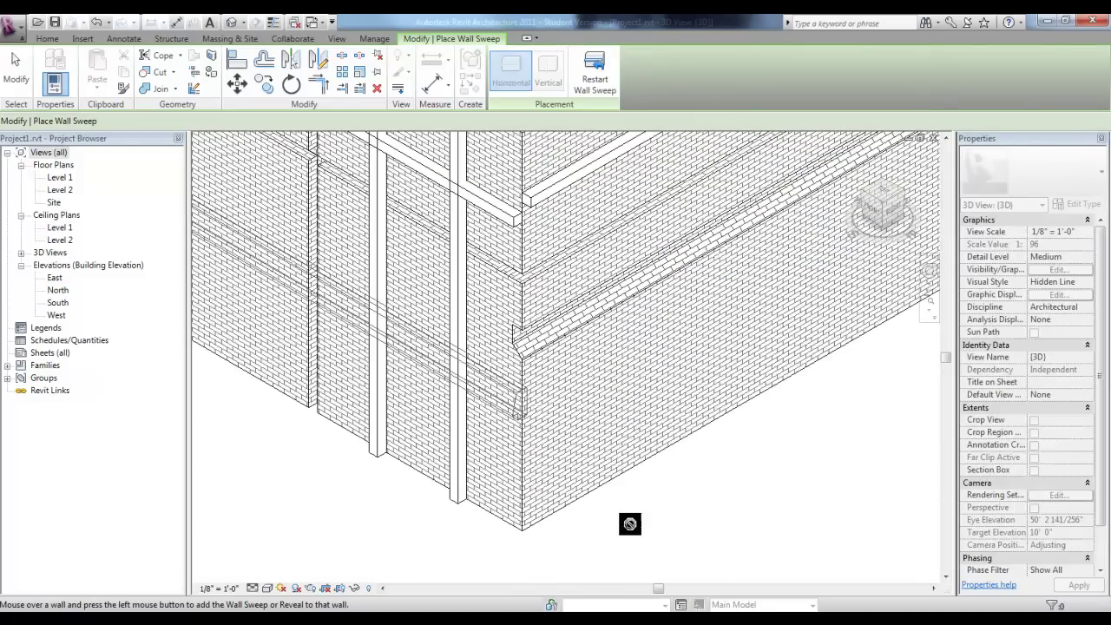
{"action": "key", "text": "Escape"}
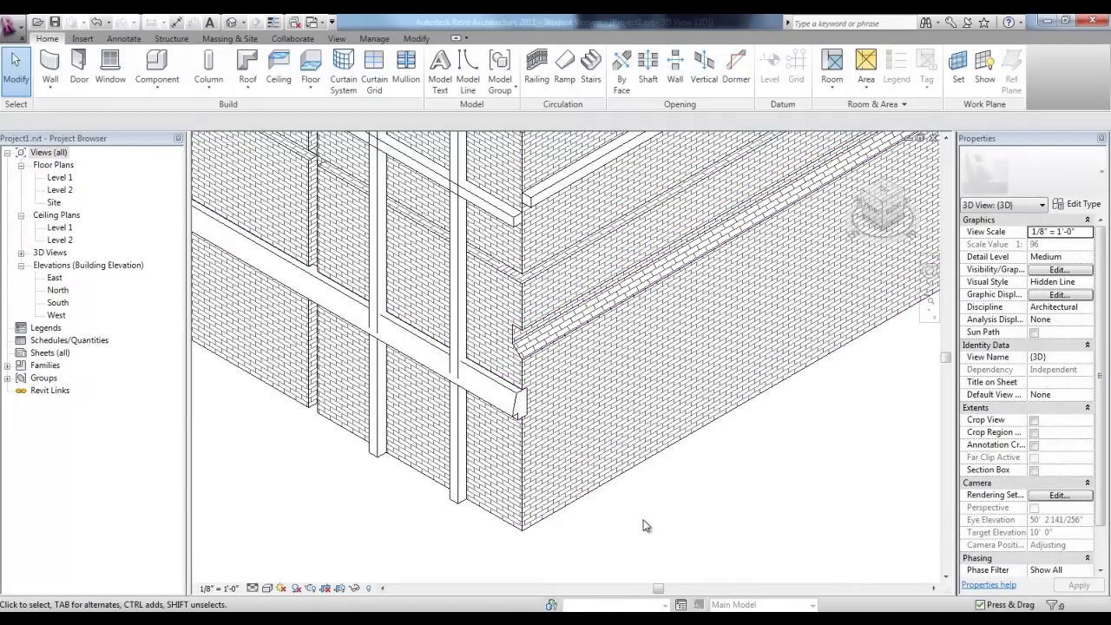
{"action": "scroll", "coordinate": [687, 507], "scroll_direction": "down", "scroll_amount": 1}
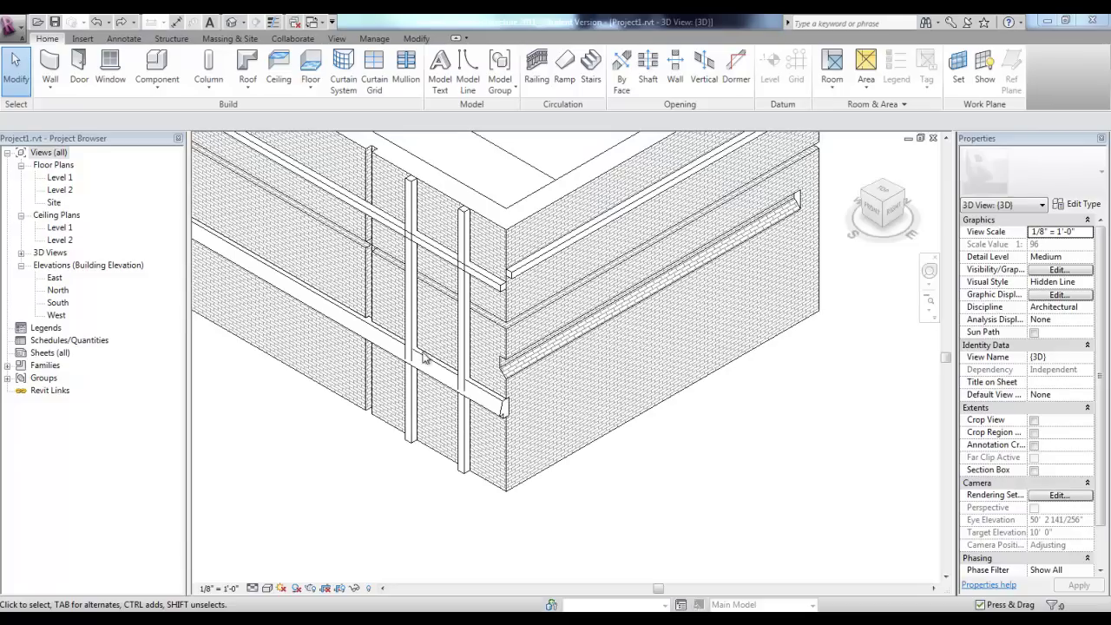
- Start a wall using the Exterior - Brick and CMU on MTL. Stud type
{"action": "left_click", "coordinate": [47, 88]}
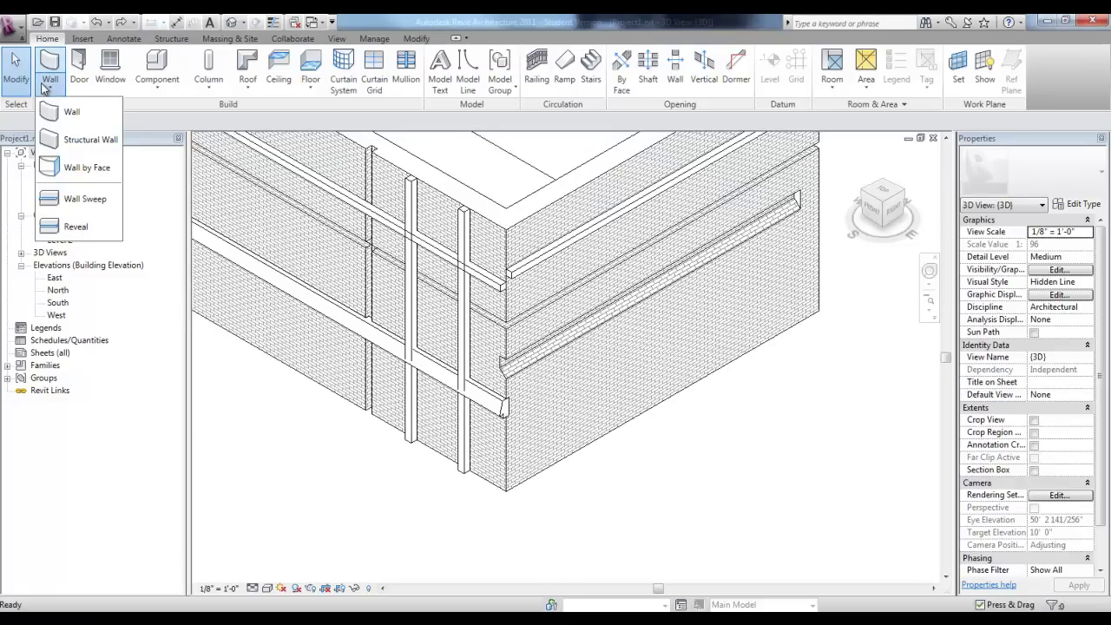
{"action": "left_click", "coordinate": [82, 118]}
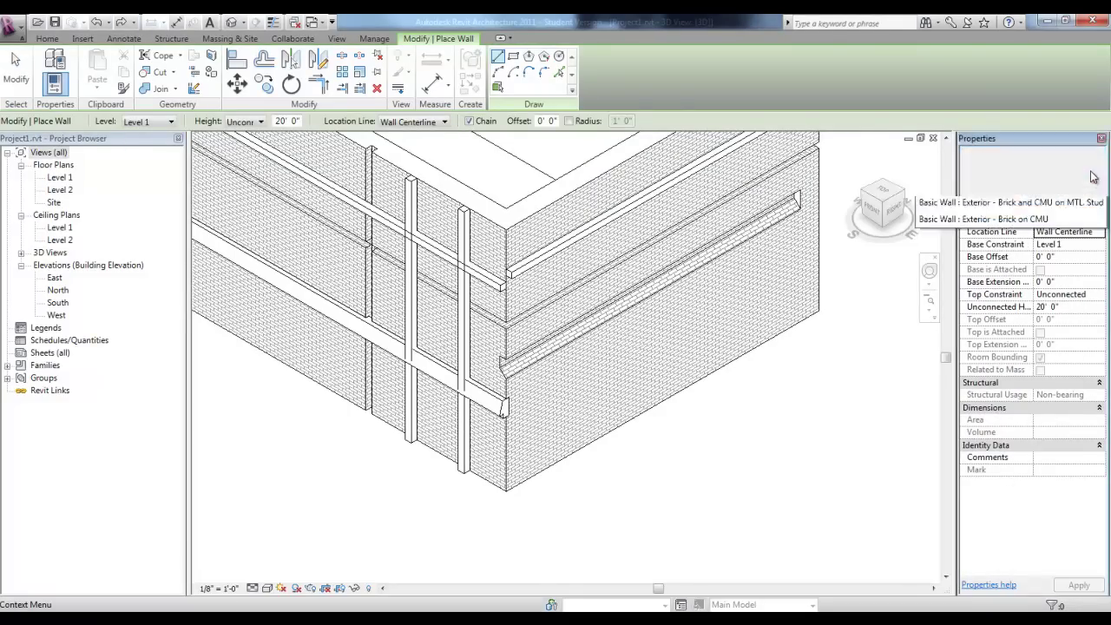
{"action": "left_click", "coordinate": [1096, 178]}
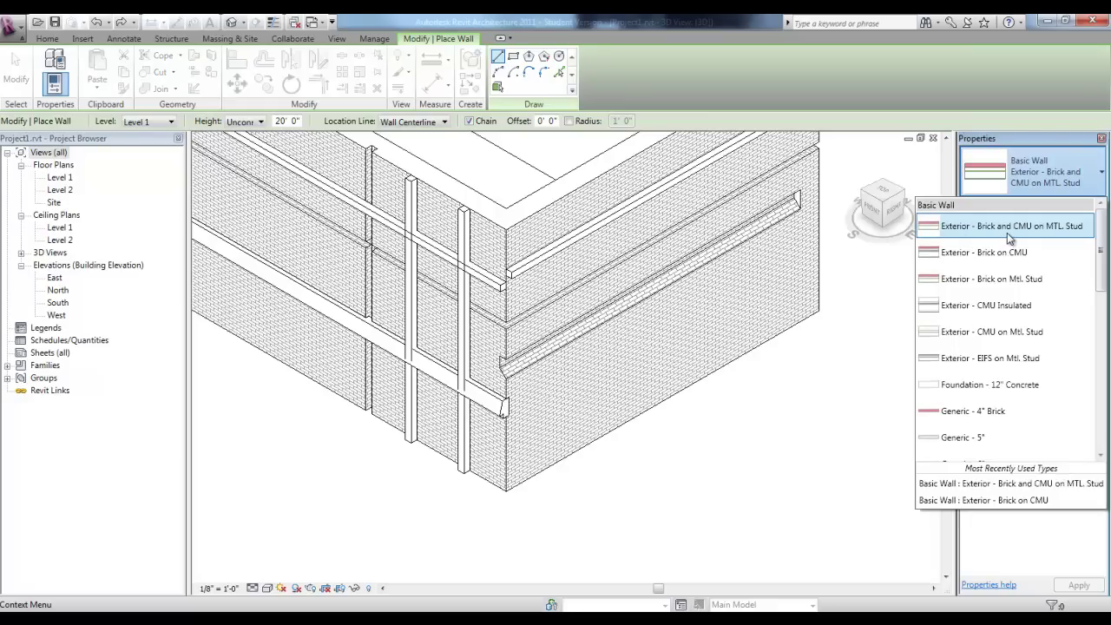
{"action": "left_click", "coordinate": [1071, 227]}
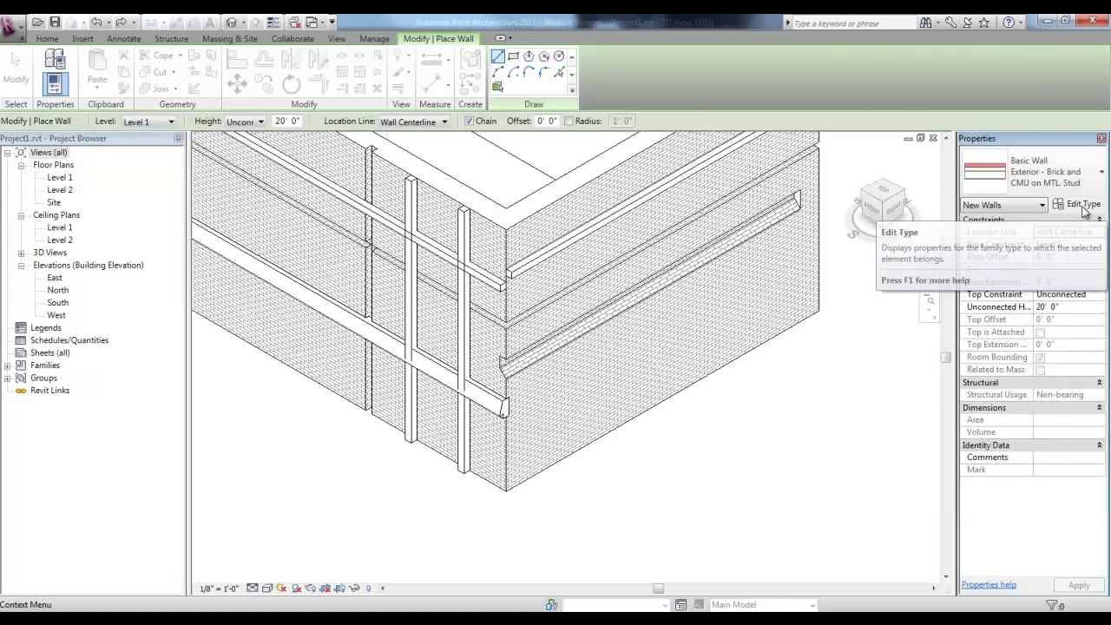
- Duplicate the wall type with 'Custom Reveal' appended to its name and preview it in Section
{"action": "left_click", "coordinate": [1078, 206]}
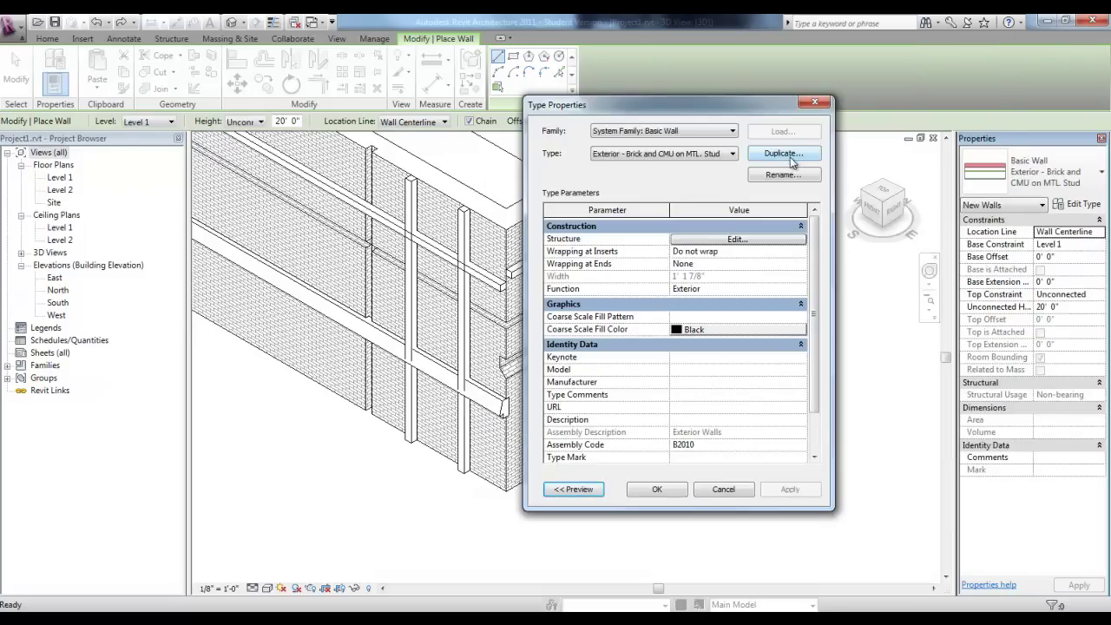
{"action": "left_click", "coordinate": [790, 154]}
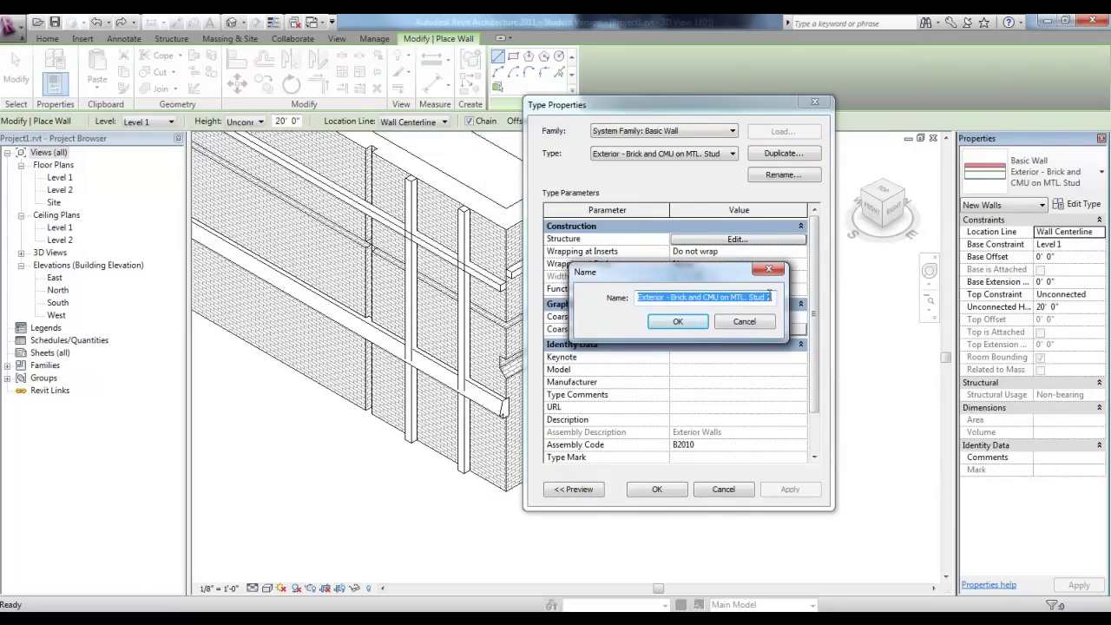
{"action": "left_click", "coordinate": [766, 298]}
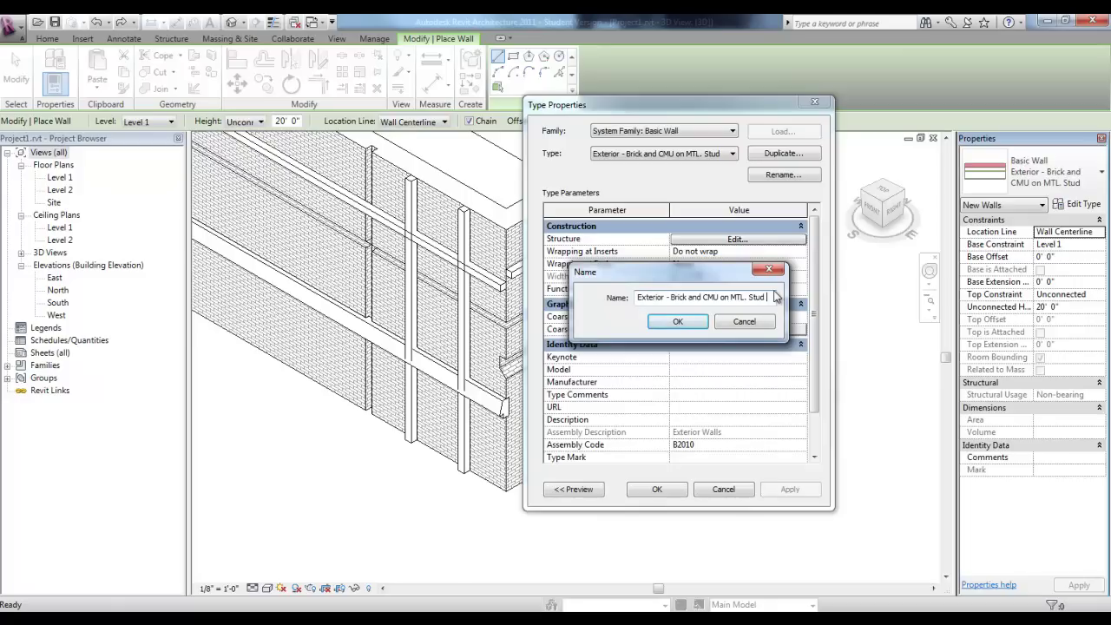
{"action": "type", "text": "Custom Reveal"}
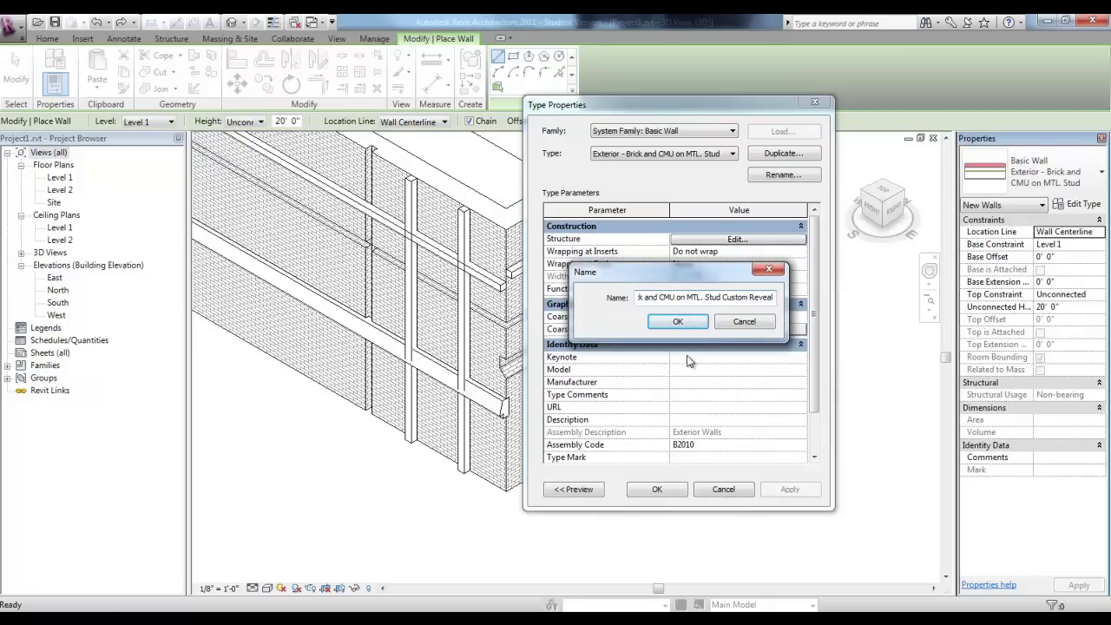
{"action": "left_click", "coordinate": [697, 328]}
{"action": "left_click", "coordinate": [573, 488]}
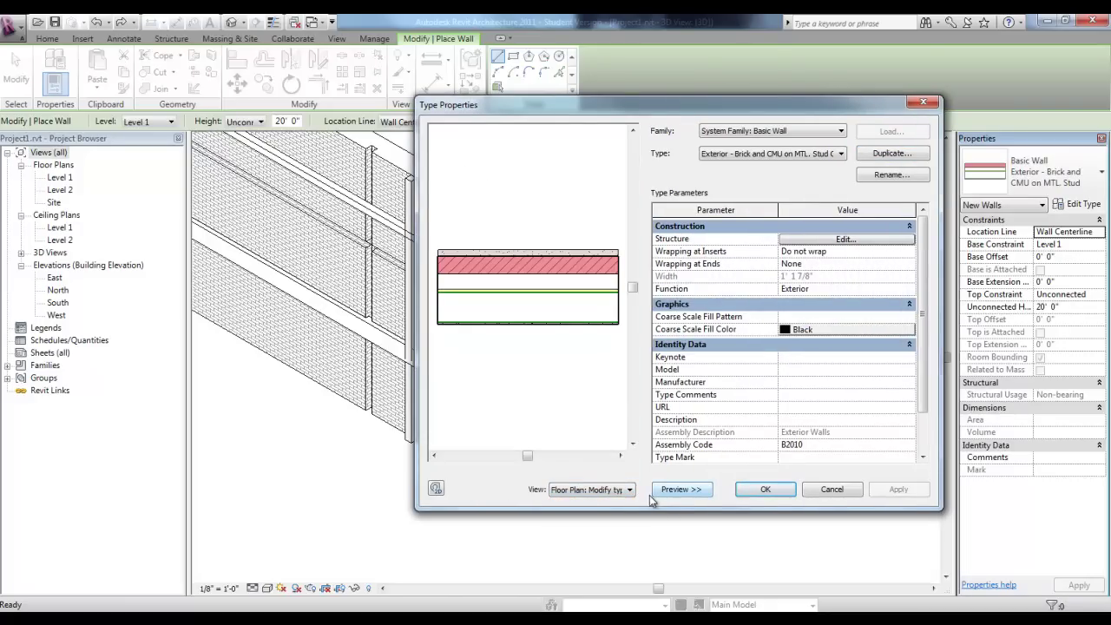
{"action": "left_click", "coordinate": [629, 489]}
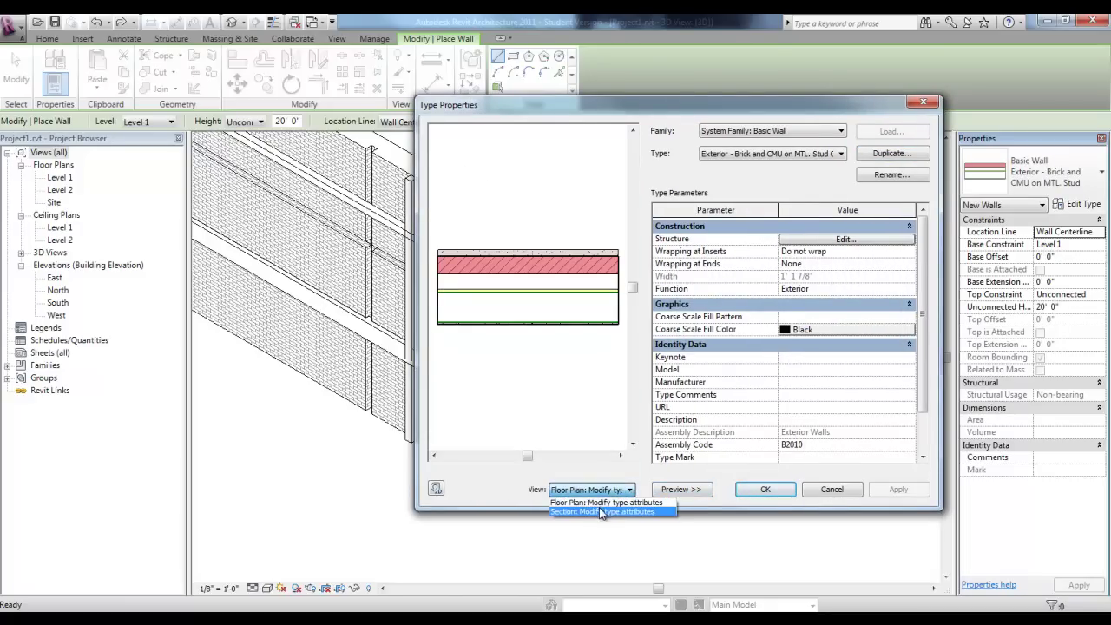
{"action": "left_click", "coordinate": [595, 509]}
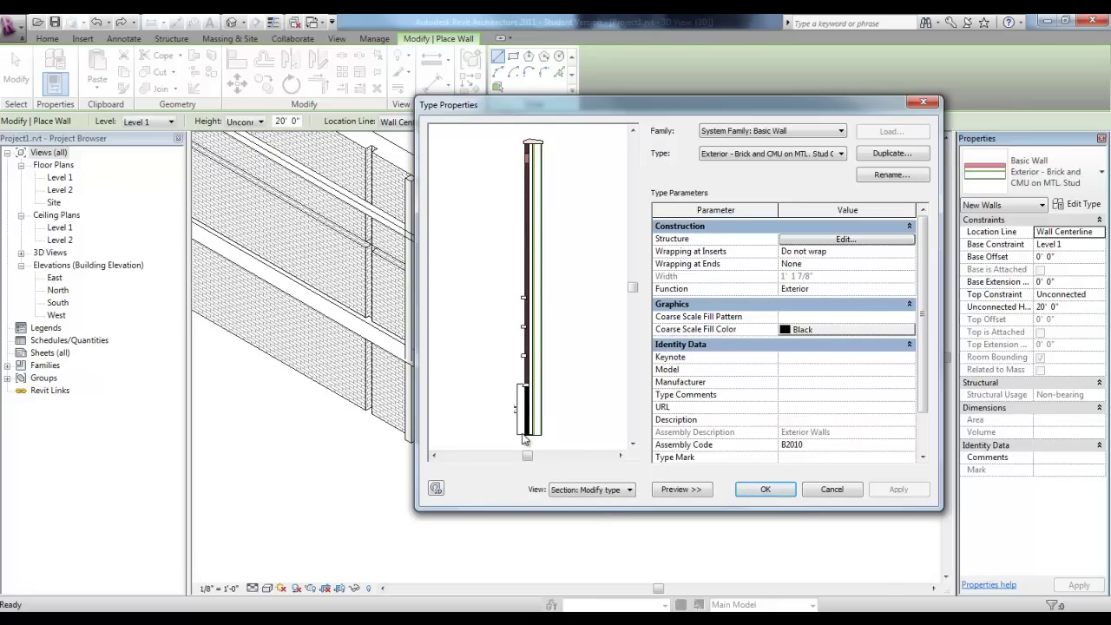
{"action": "left_click", "coordinate": [816, 241]}
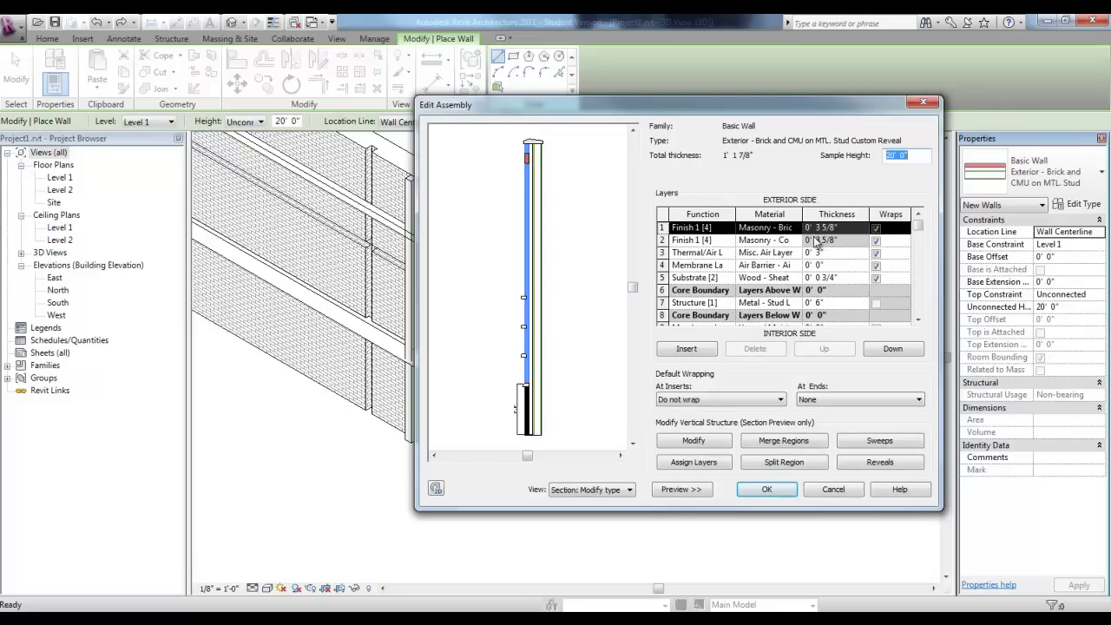
{"action": "left_click", "coordinate": [901, 441]}
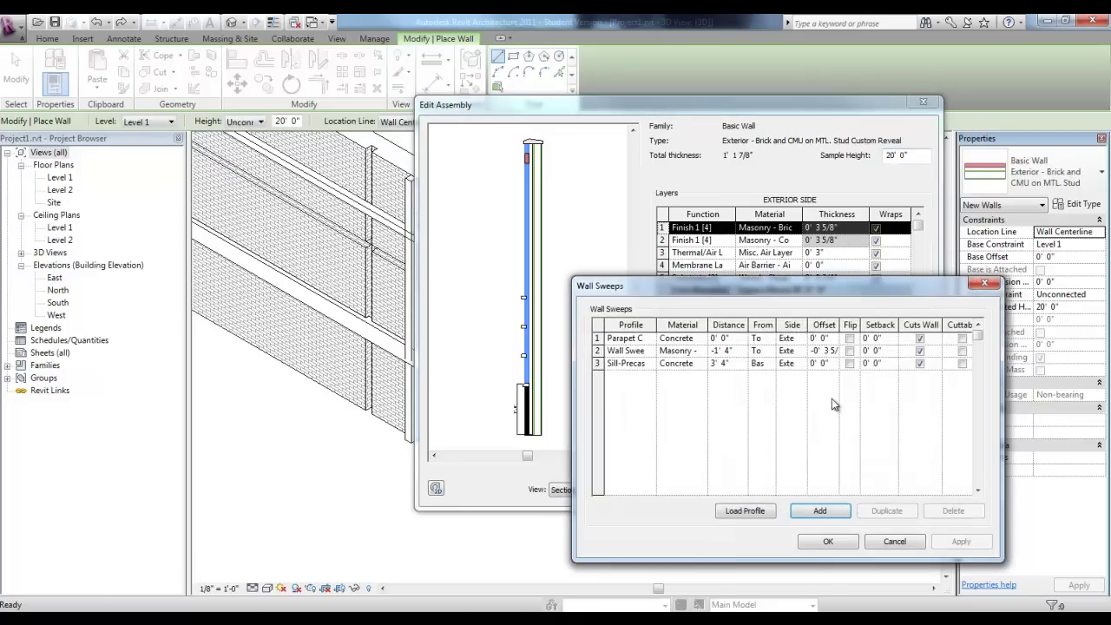
{"action": "left_click", "coordinate": [598, 338]}
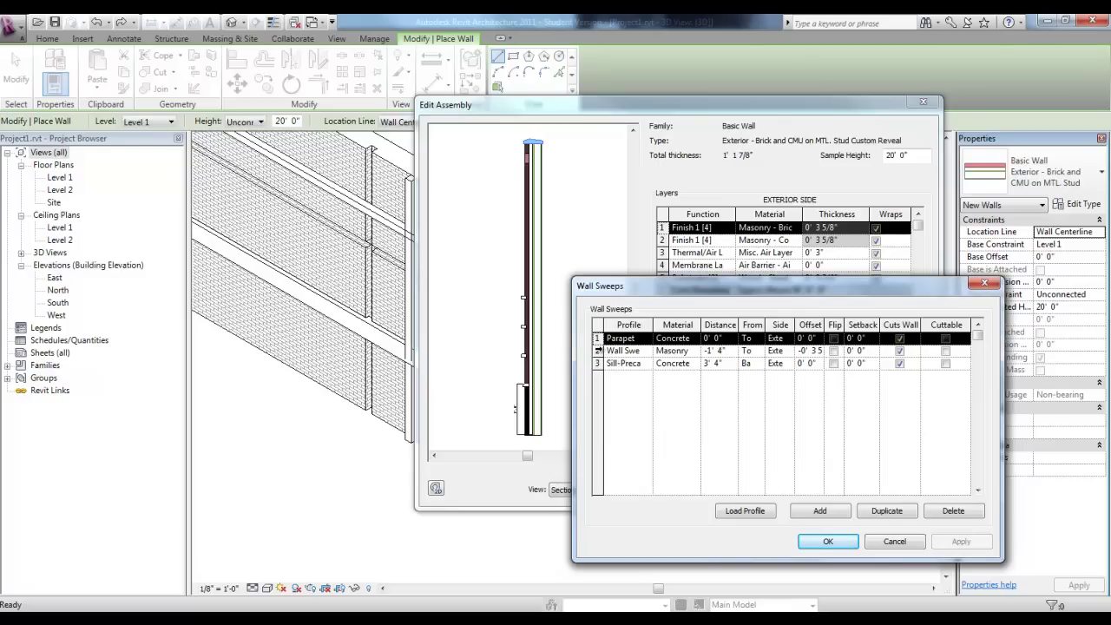
{"action": "left_click", "coordinate": [597, 349]}
{"action": "double_click", "coordinate": [597, 350]}
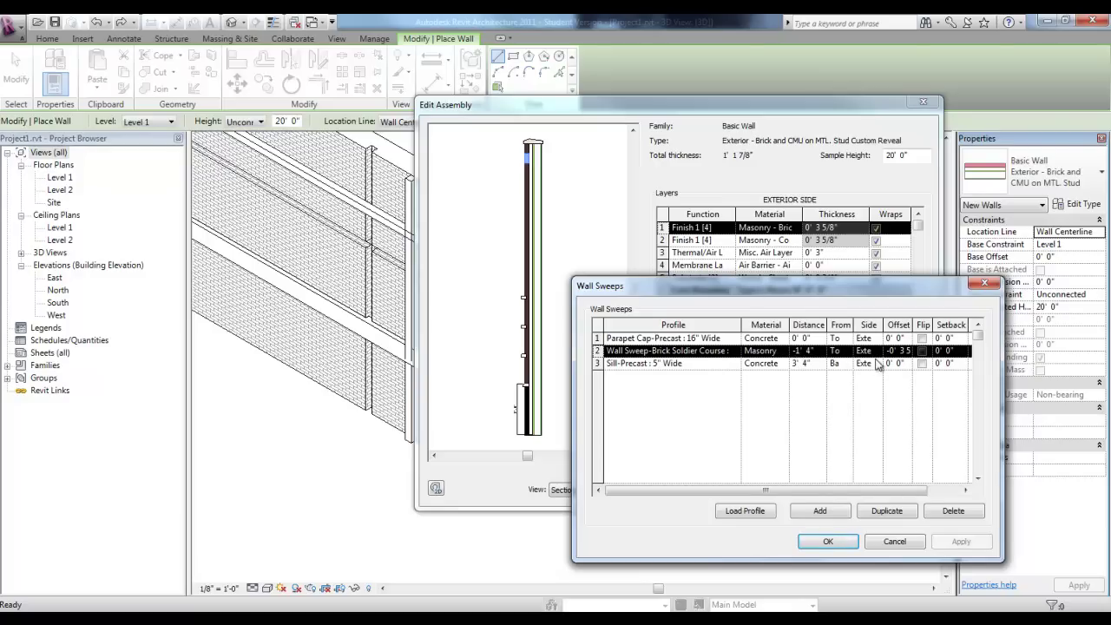
{"action": "left_click_drag", "start_coordinate": [913, 326], "coordinate": [925, 325]}
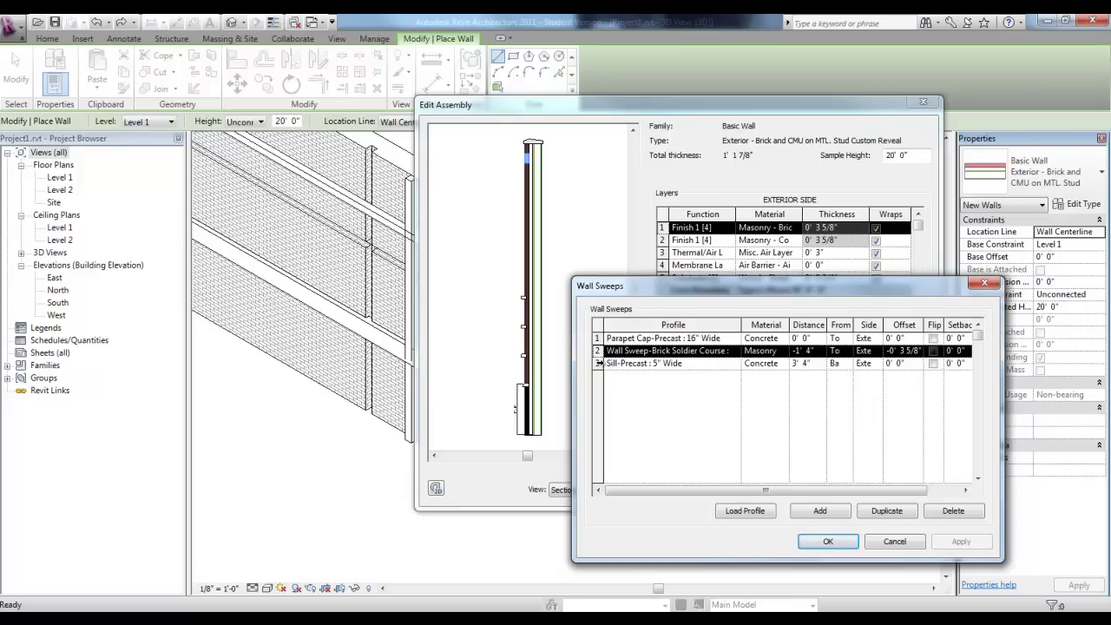
{"action": "left_click", "coordinate": [598, 363]}
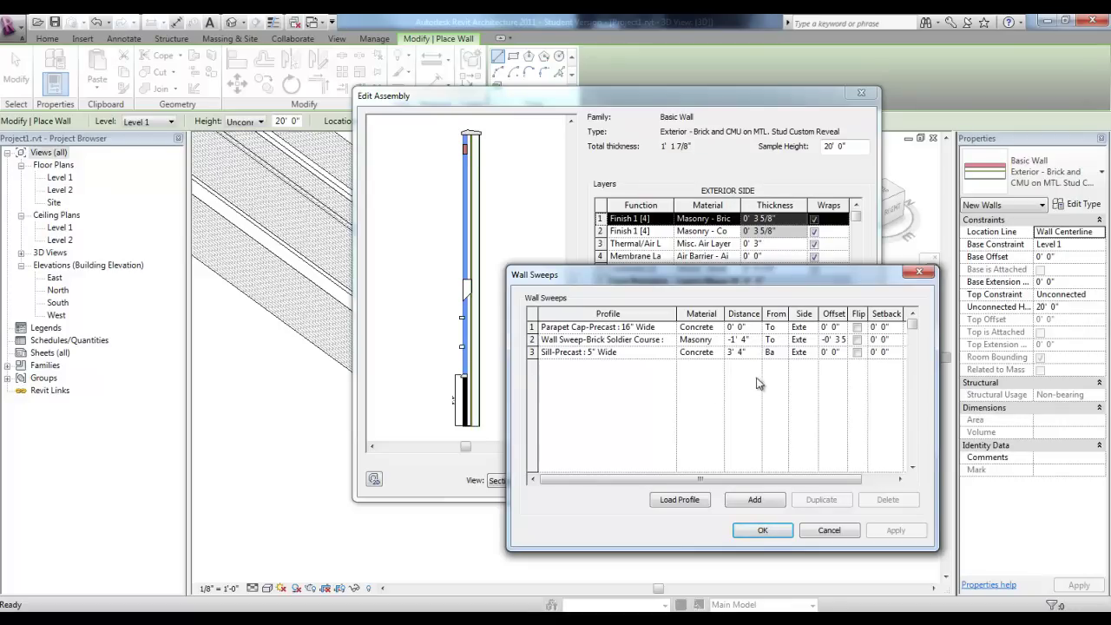
{"action": "left_click", "coordinate": [754, 499]}
{"action": "left_click", "coordinate": [669, 364]}
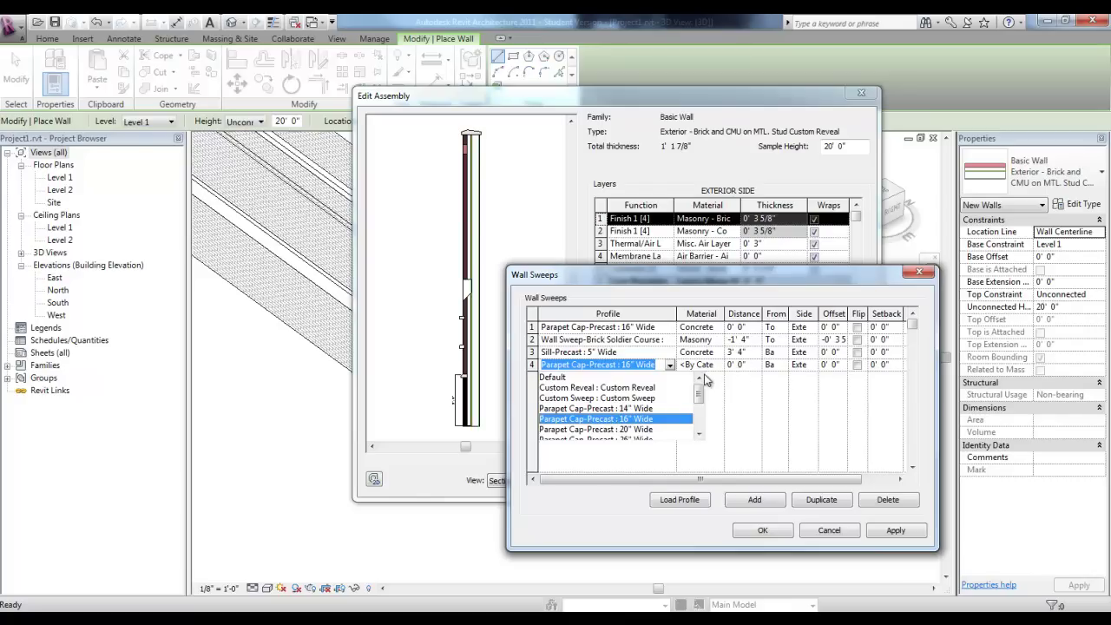
{"action": "left_click", "coordinate": [608, 408]}
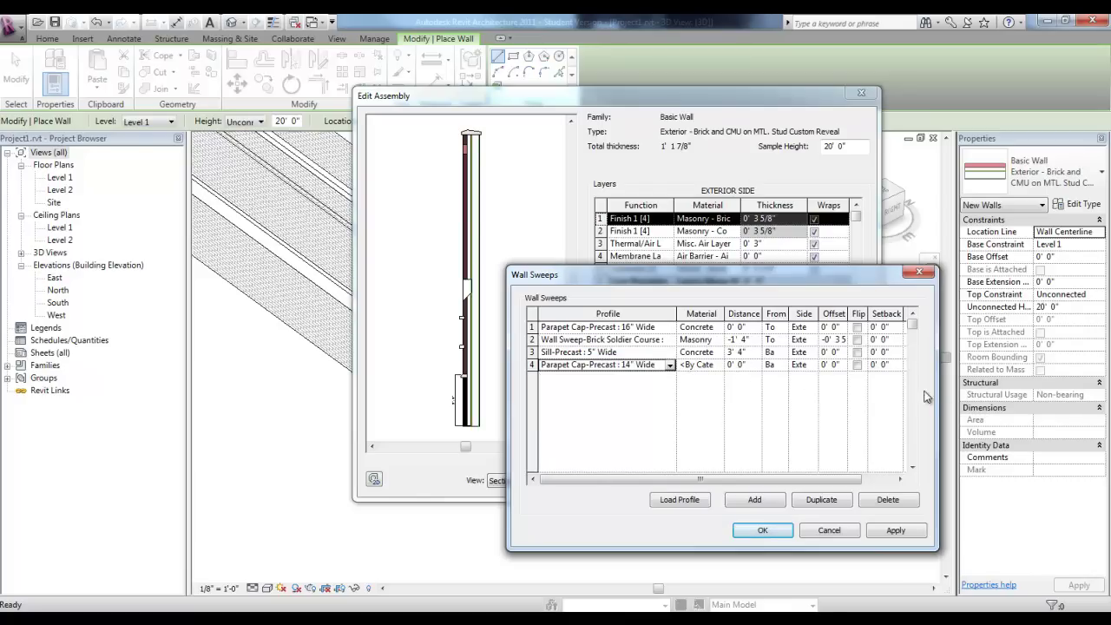
{"action": "left_click", "coordinate": [532, 365]}
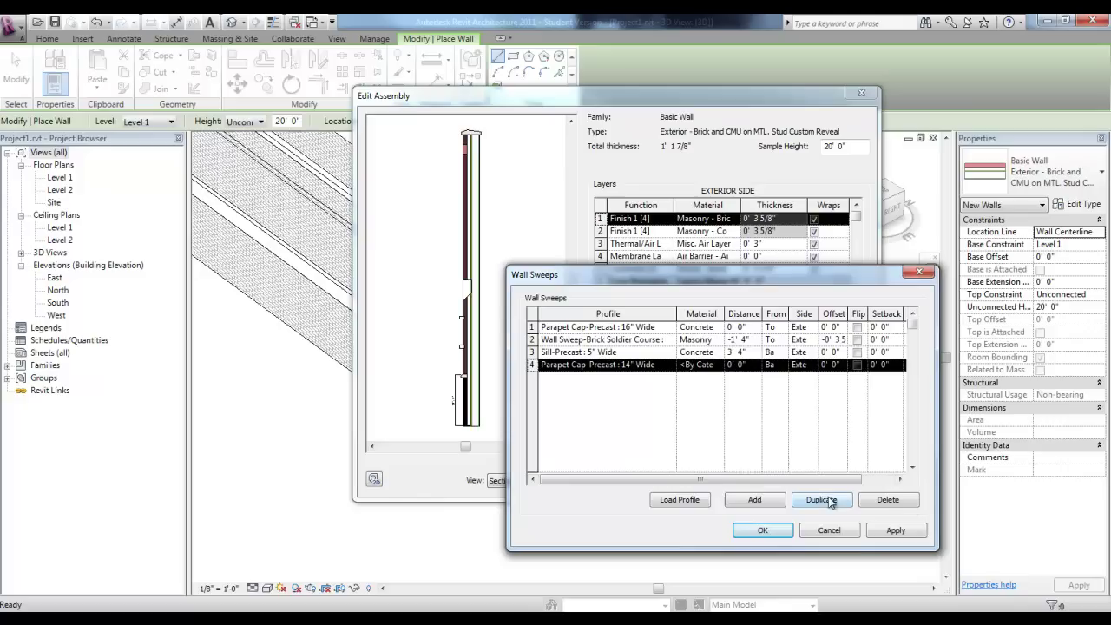
{"action": "left_click", "coordinate": [888, 500]}
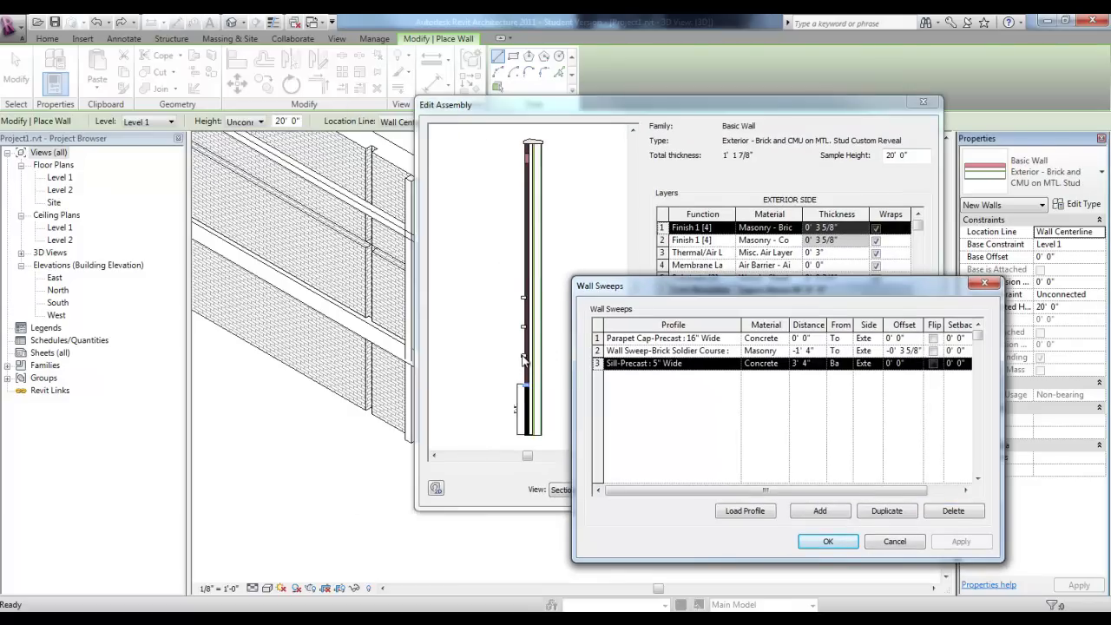
{"action": "left_click", "coordinate": [829, 543]}
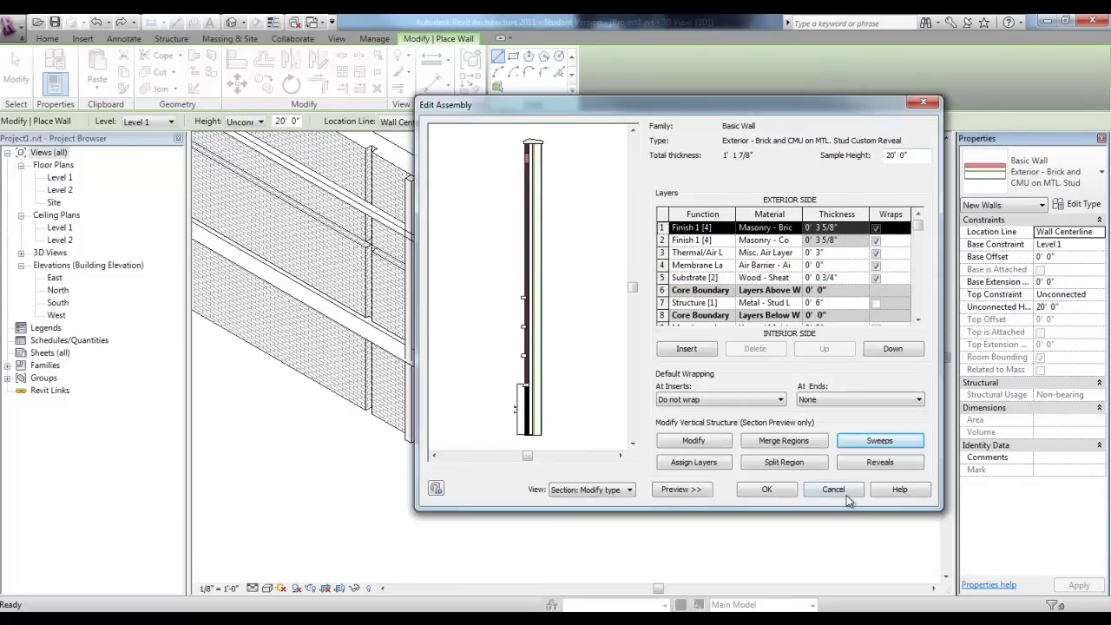
- Change the 9' 4" reveal's profile to Custom Reveal : Custom Reveal and apply it
{"action": "left_click", "coordinate": [879, 462]}
{"action": "left_click_drag", "start_coordinate": [742, 233], "coordinate": [810, 297]}
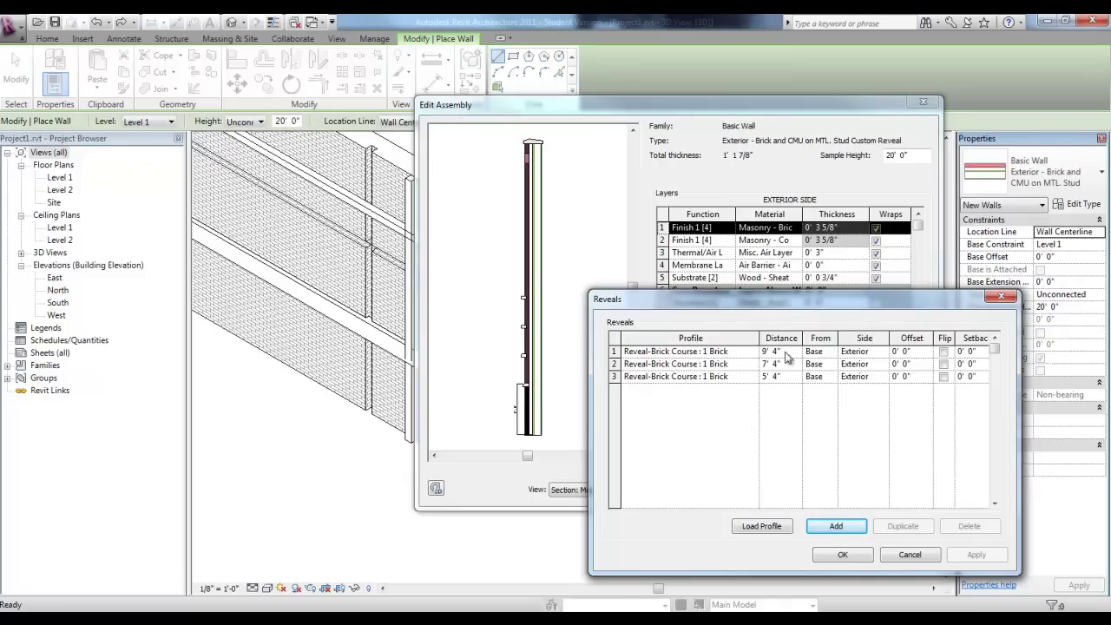
{"action": "left_click", "coordinate": [614, 377]}
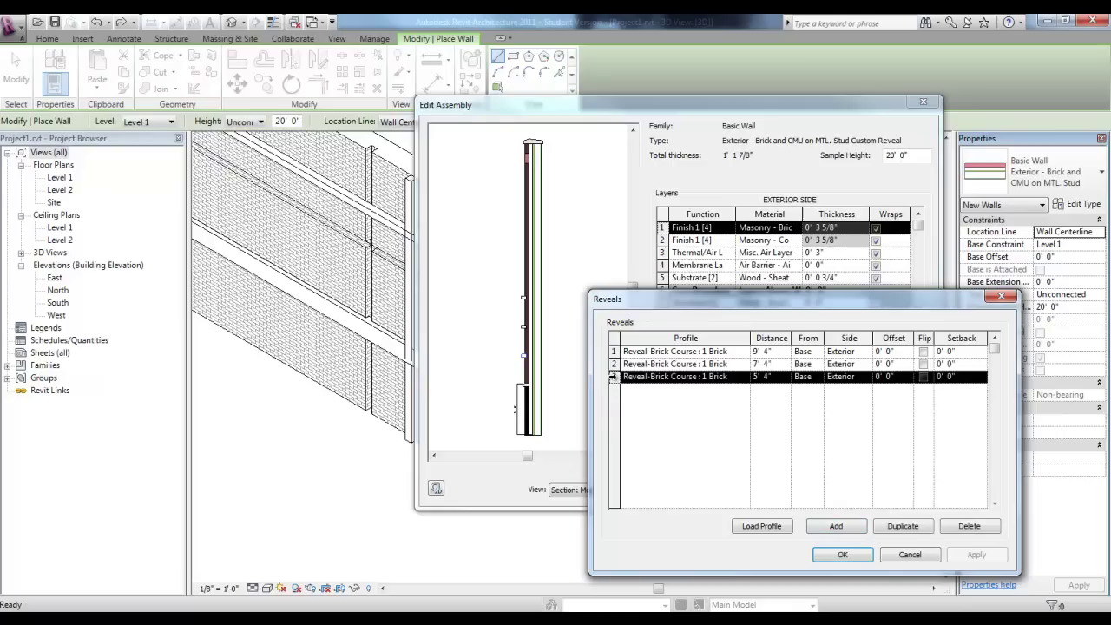
{"action": "left_click", "coordinate": [615, 350]}
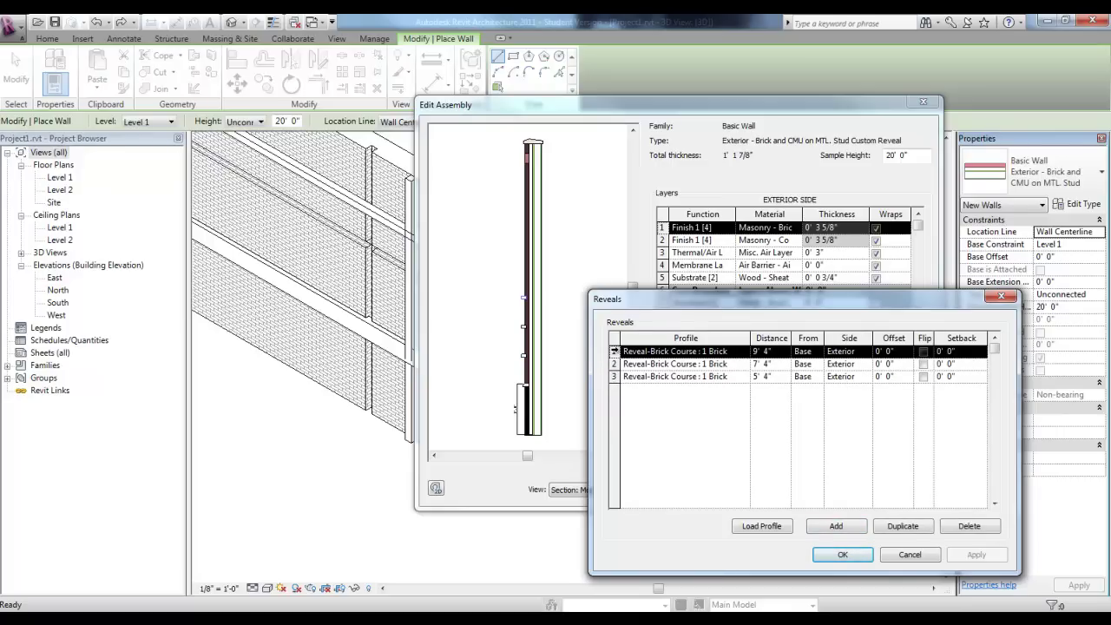
{"action": "left_click", "coordinate": [745, 351]}
{"action": "left_click", "coordinate": [745, 351]}
{"action": "left_click", "coordinate": [745, 351]}
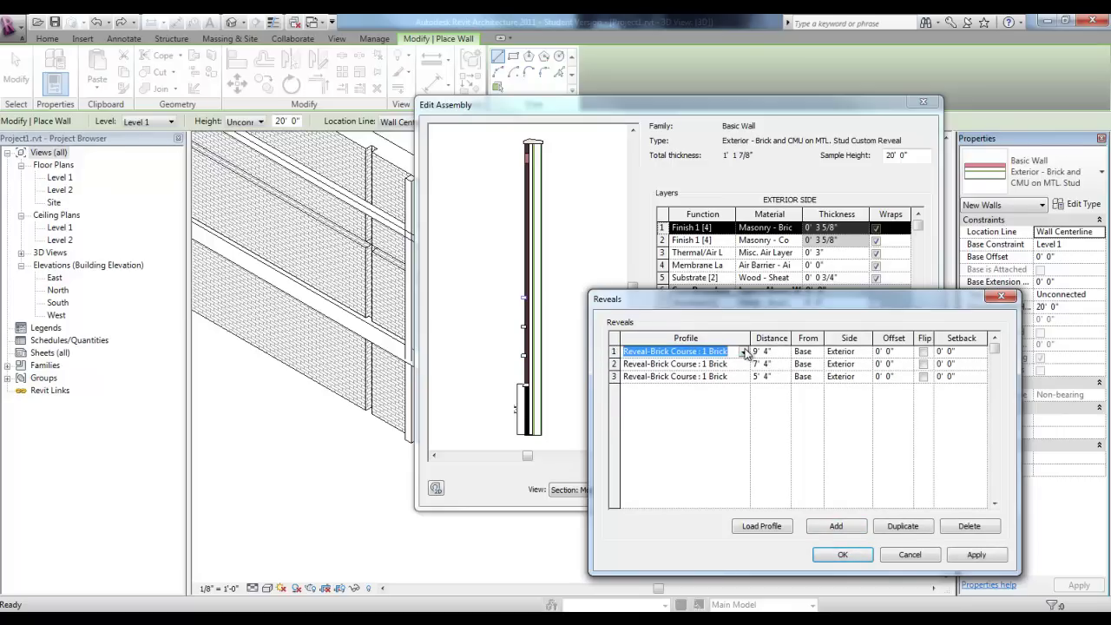
{"action": "left_click", "coordinate": [745, 352]}
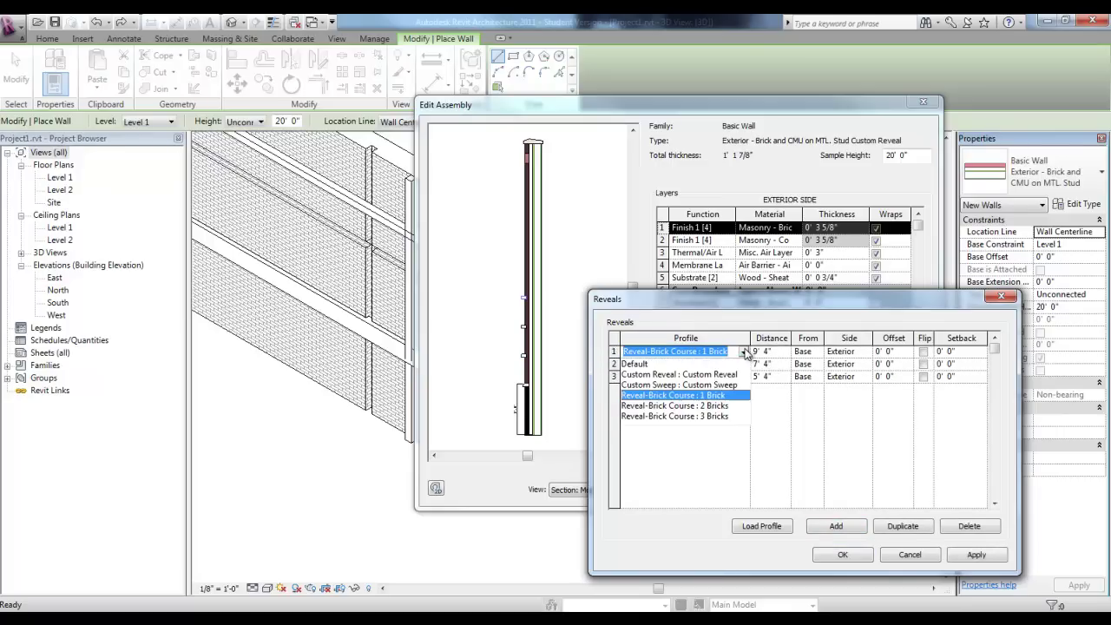
{"action": "left_click", "coordinate": [725, 374]}
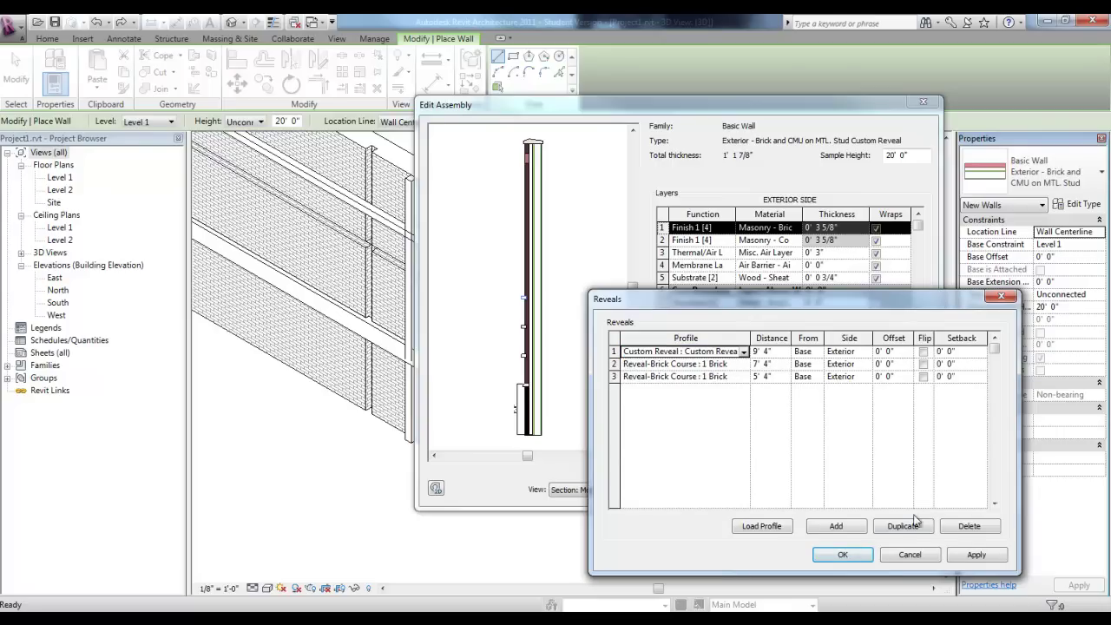
{"action": "left_click", "coordinate": [970, 556]}
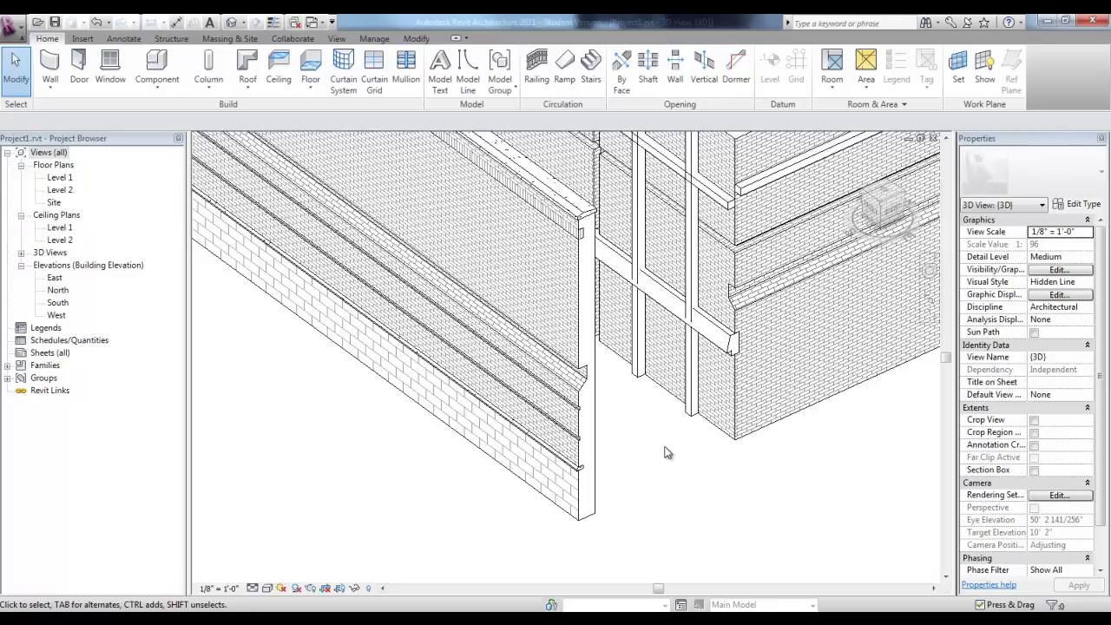
{"action": "middle_click_drag", "start_coordinate": [664, 452], "coordinate": [441, 465]}
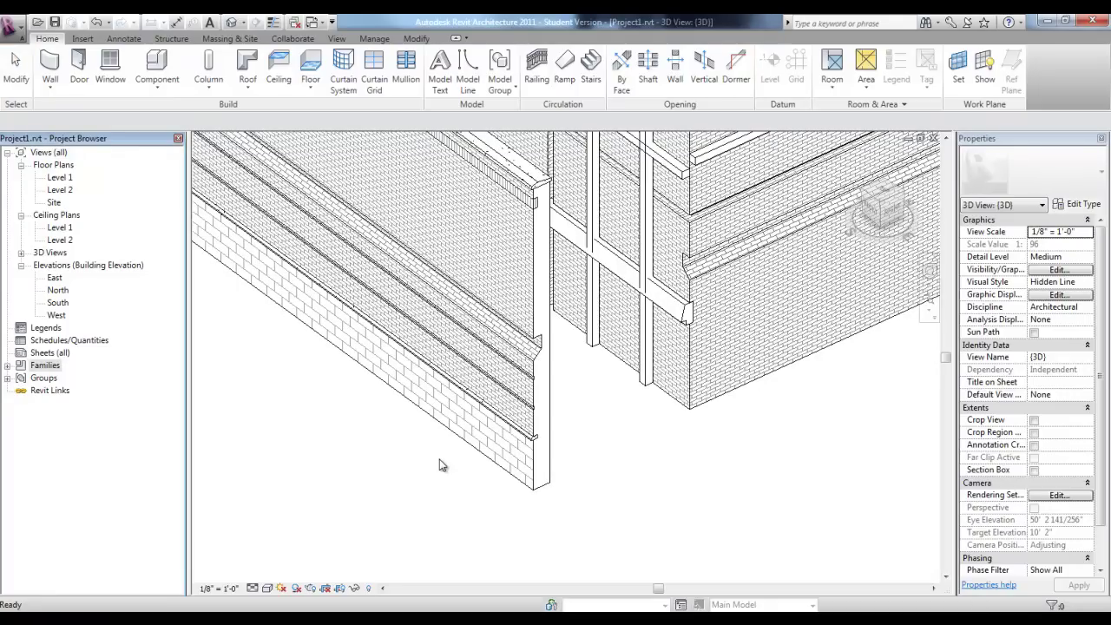
- Open Exterior - Brick on Mtl. Stud's type properties from Families > Walls > Basic Wall
{"action": "left_click", "coordinate": [26, 364]}
{"action": "left_click", "coordinate": [7, 365]}
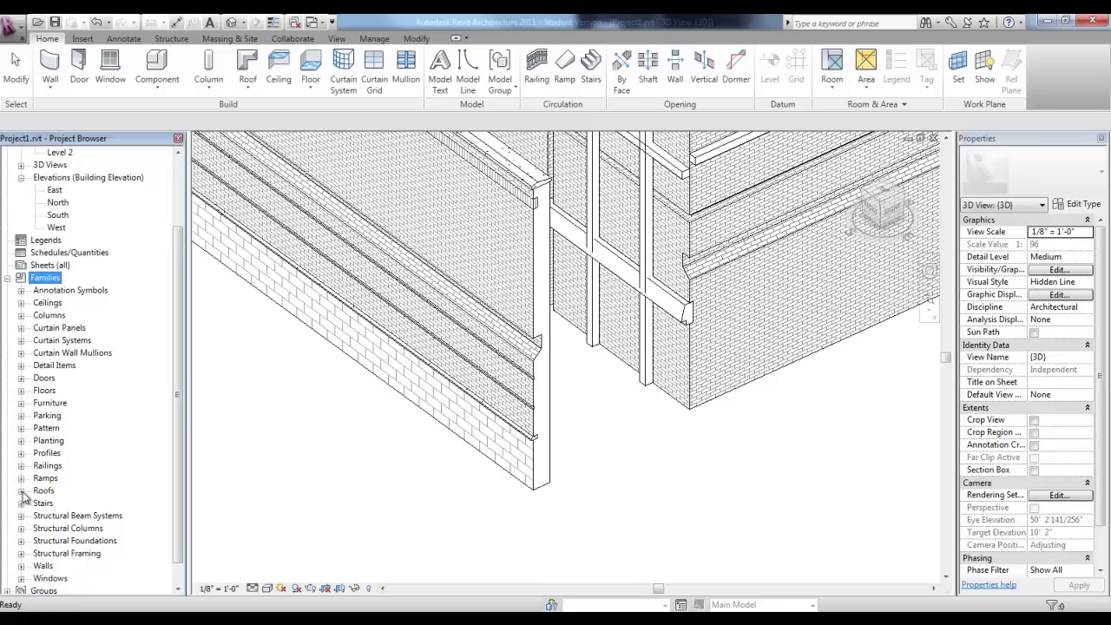
{"action": "left_click", "coordinate": [21, 565]}
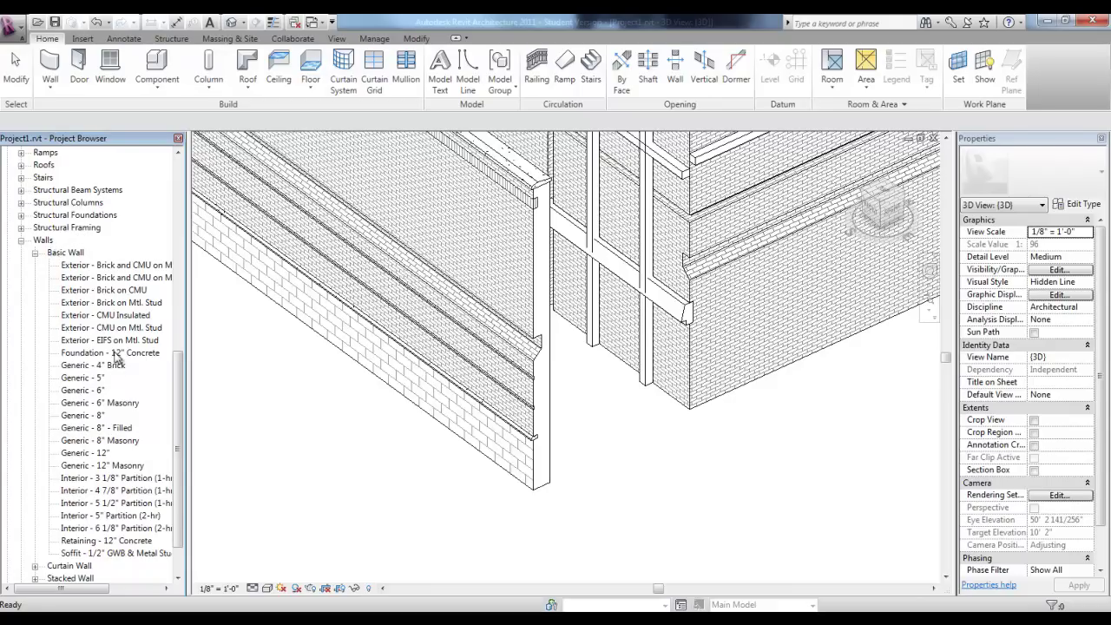
{"action": "double_click", "coordinate": [128, 304]}
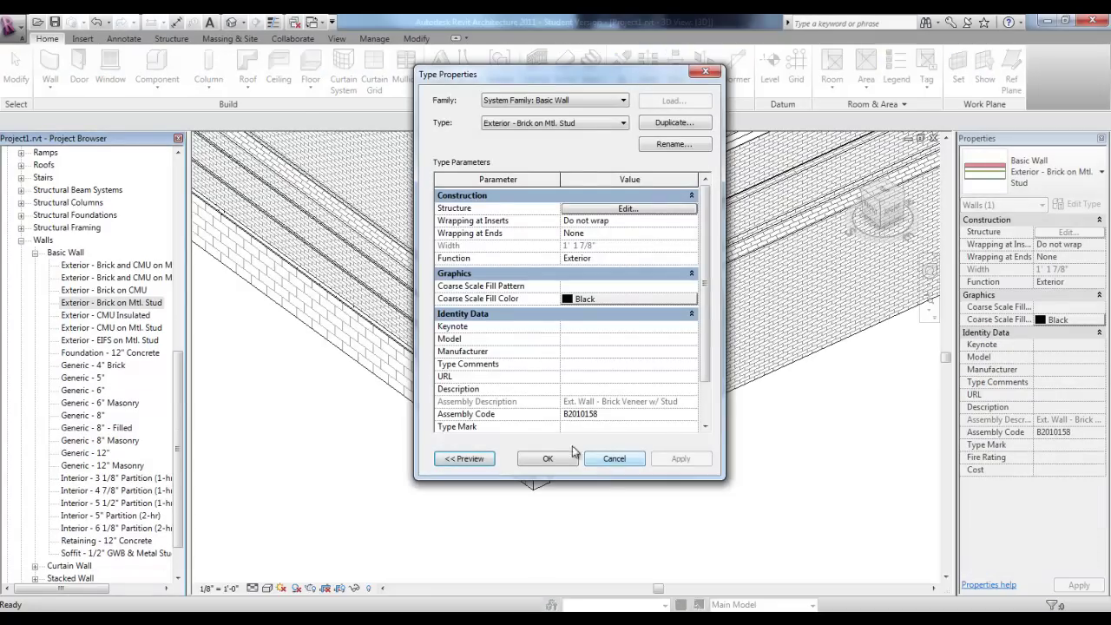
- Duplicate the wall type as Exterior - Brick on Mtl. Stud Split Region
{"action": "left_click", "coordinate": [698, 124]}
{"action": "left_click", "coordinate": [643, 272]}
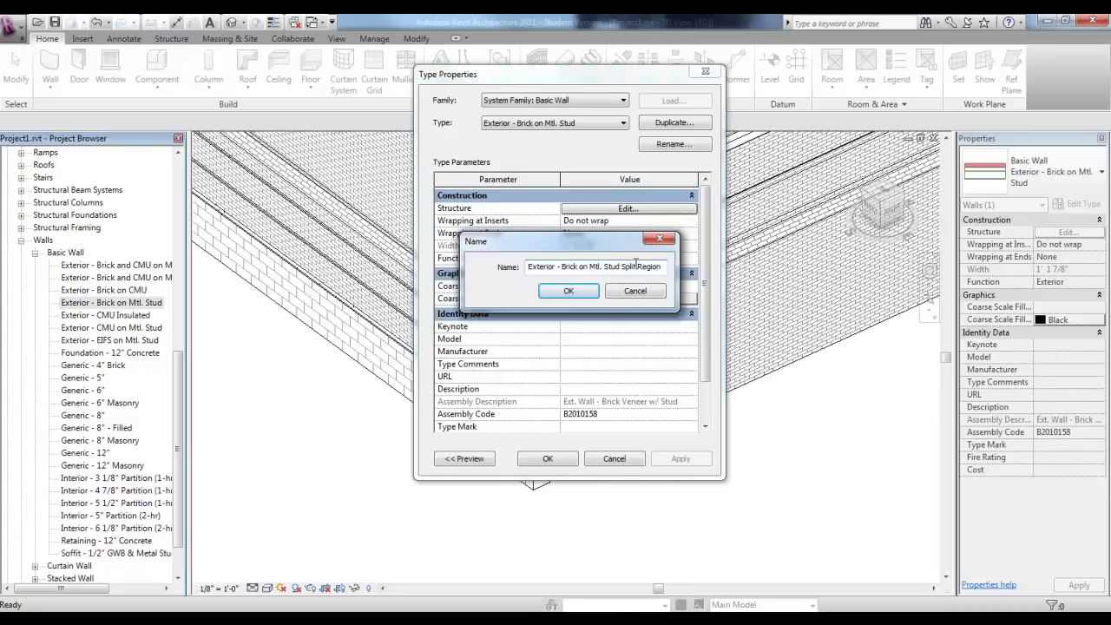
{"action": "left_click", "coordinate": [566, 291]}
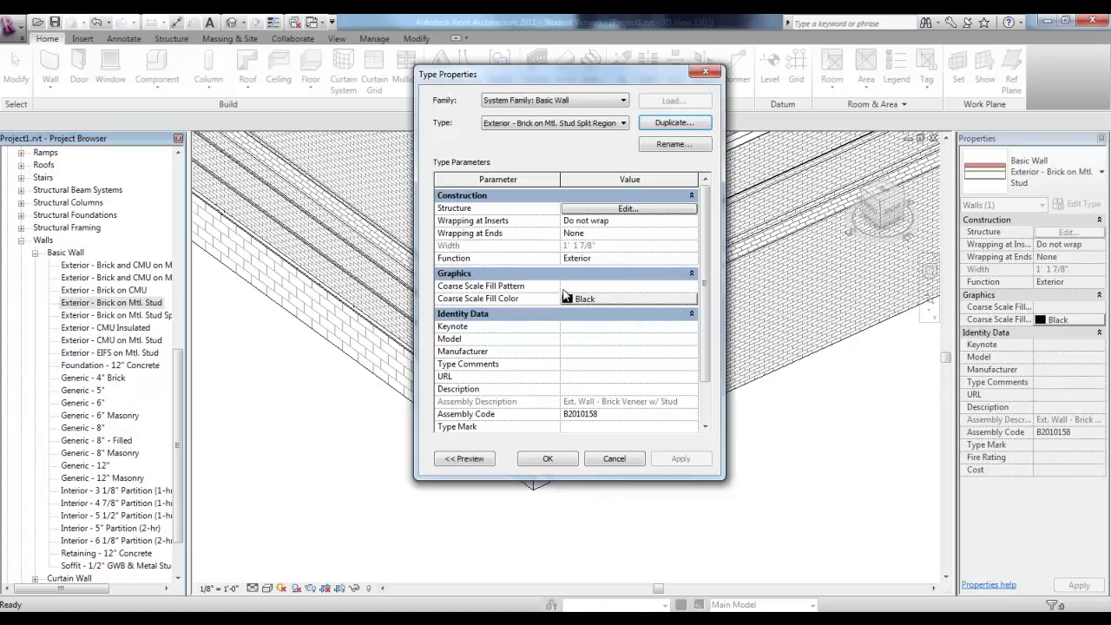
- Show the wall type preview in Section view
{"action": "left_click", "coordinate": [469, 463]}
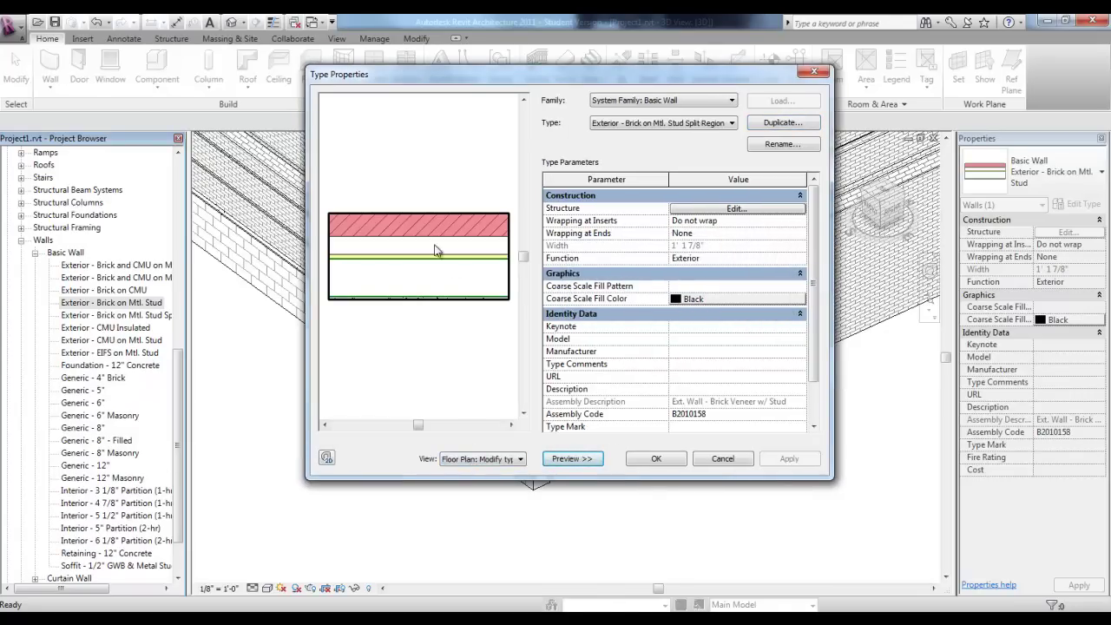
{"action": "left_click", "coordinate": [519, 459]}
{"action": "left_click", "coordinate": [502, 481]}
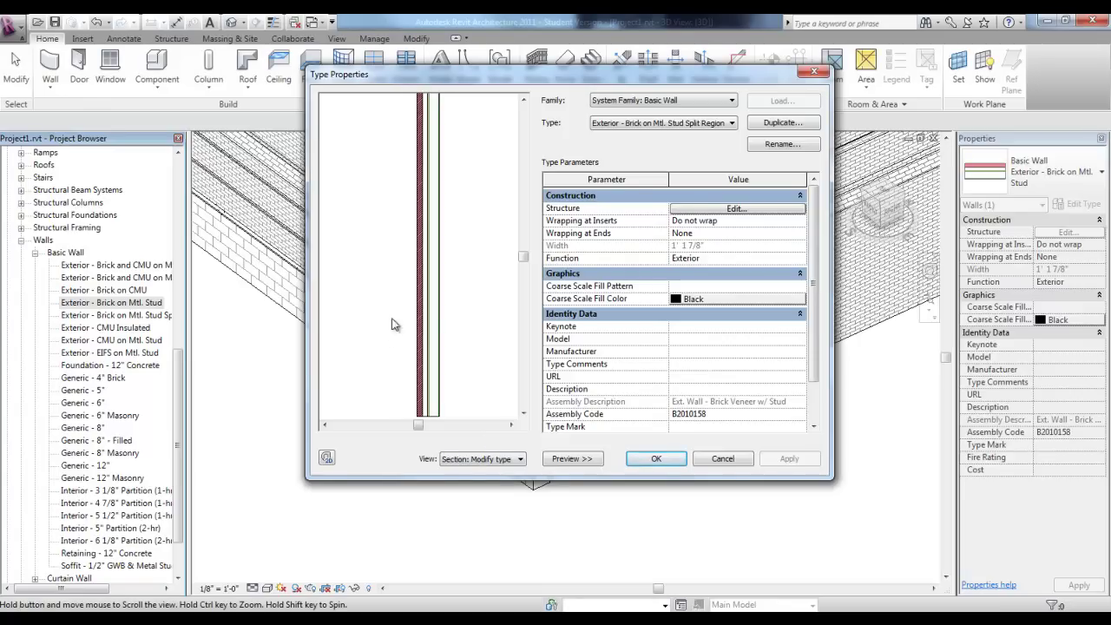
- Split the outer brick layer at three heights, the second 4'-0" above the first
{"action": "left_click", "coordinate": [736, 209]}
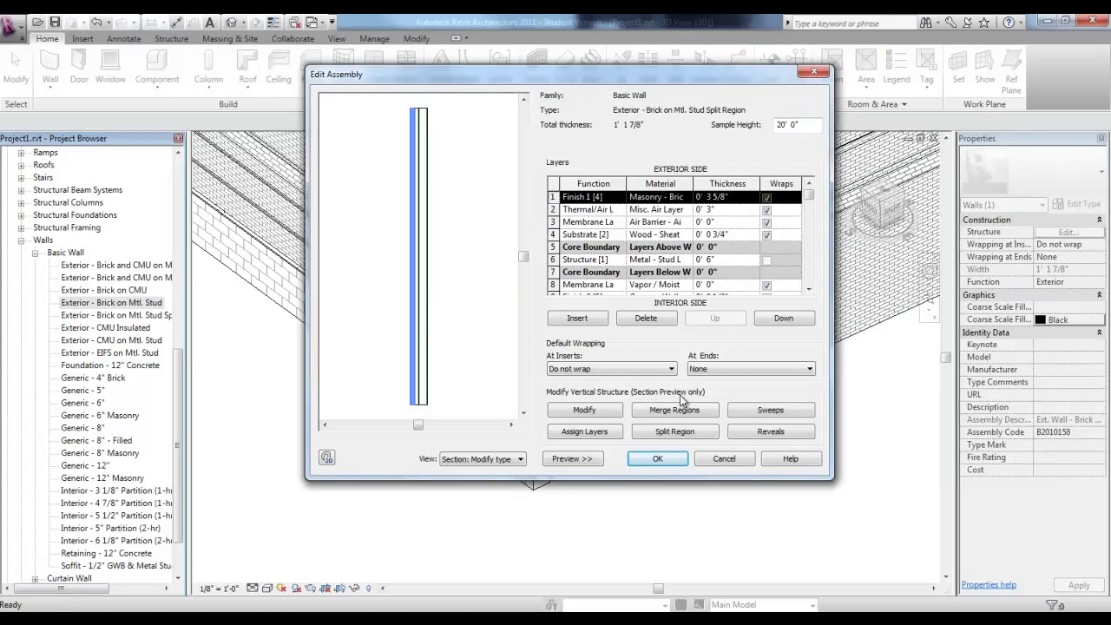
{"action": "left_click", "coordinate": [663, 434]}
{"action": "scroll", "coordinate": [408, 369], "scroll_direction": "up", "scroll_amount": 1}
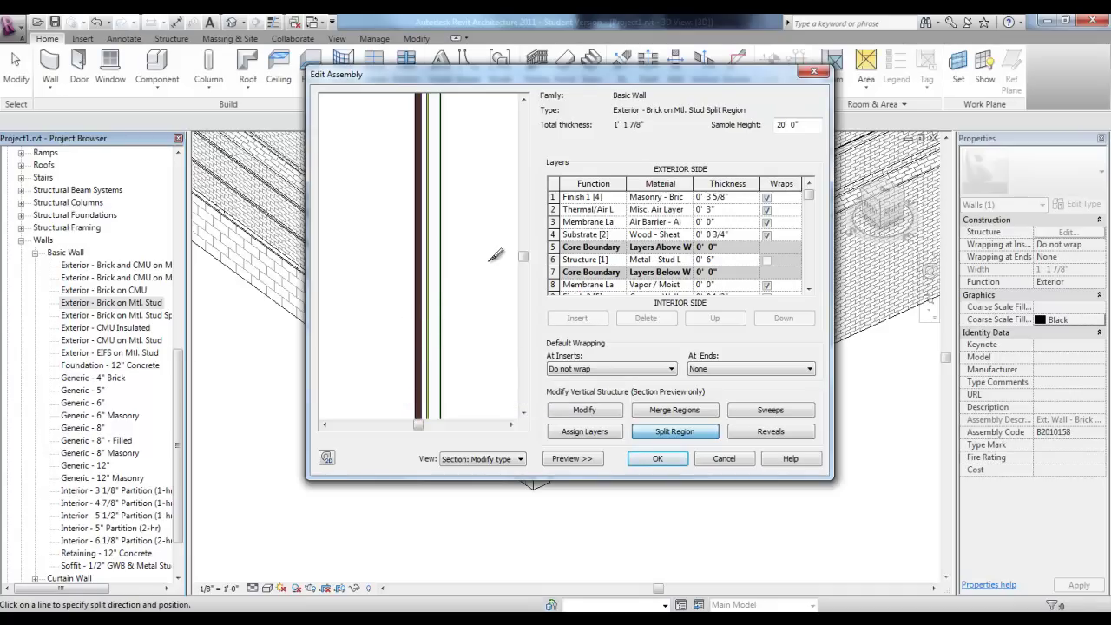
{"action": "left_click_drag", "start_coordinate": [524, 257], "coordinate": [523, 270]}
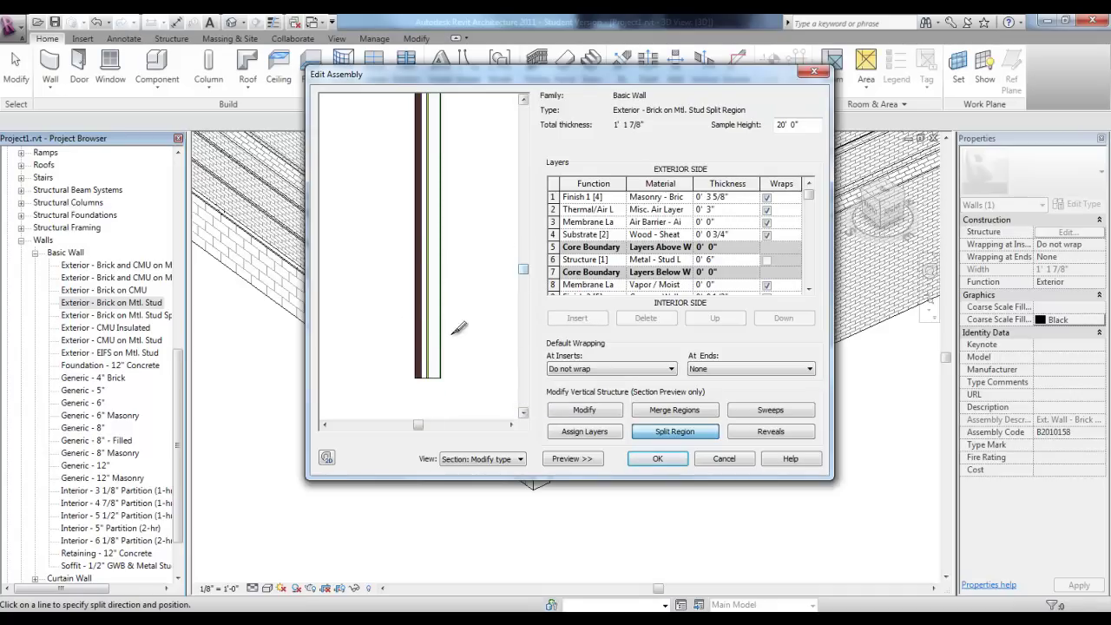
{"action": "left_click", "coordinate": [425, 296]}
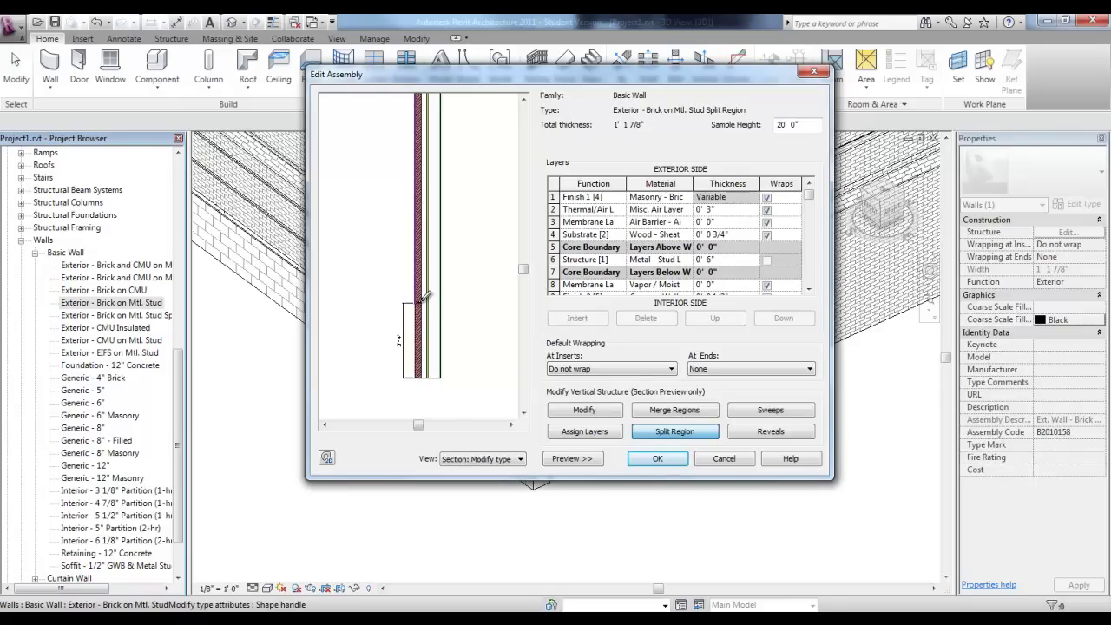
{"action": "left_click", "coordinate": [418, 213]}
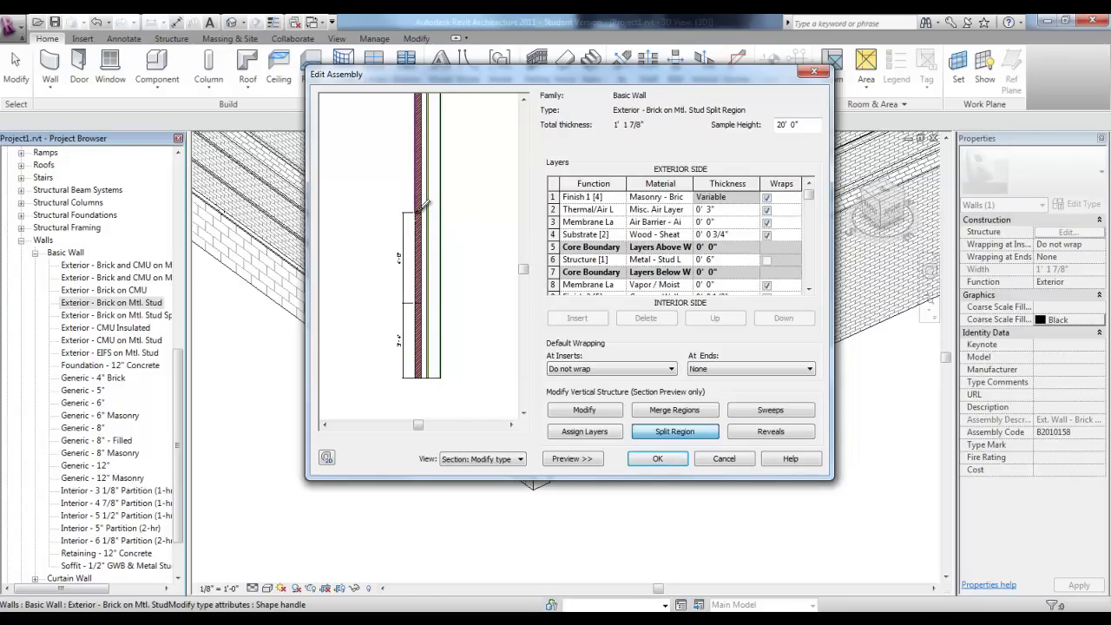
{"action": "left_click", "coordinate": [418, 164]}
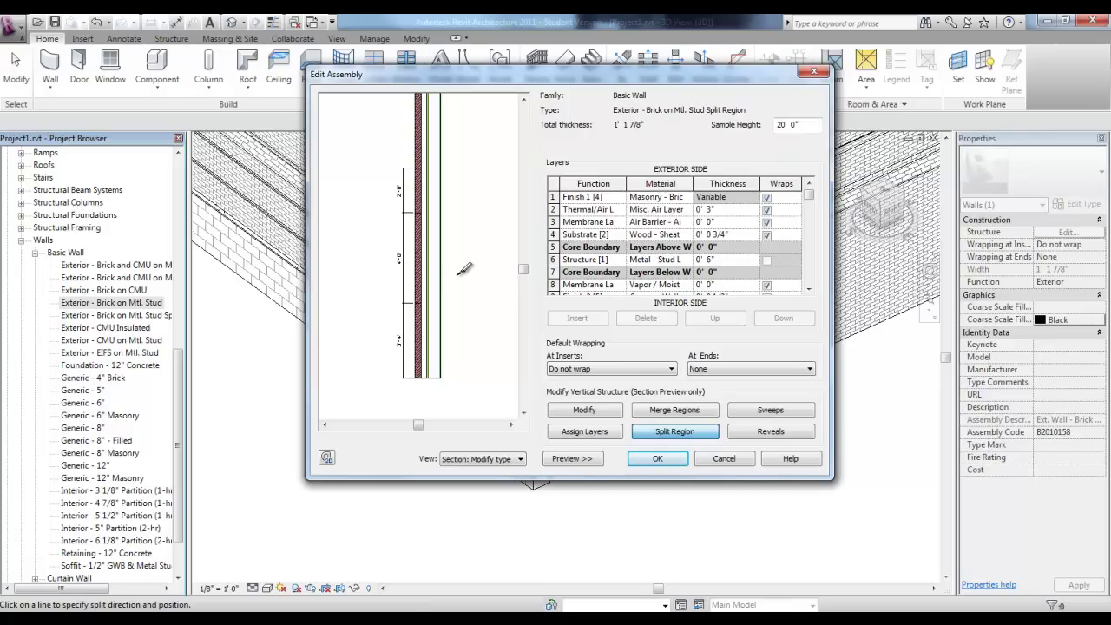
- Insert two new layers into the wall assembly
{"action": "left_click", "coordinate": [553, 197]}
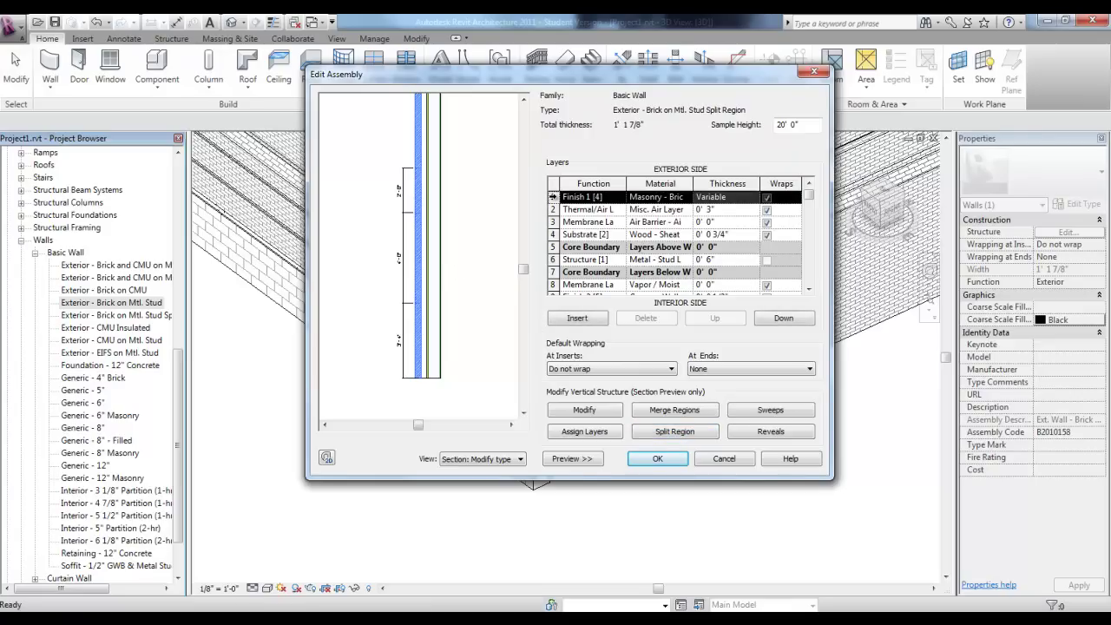
{"action": "left_click", "coordinate": [594, 319]}
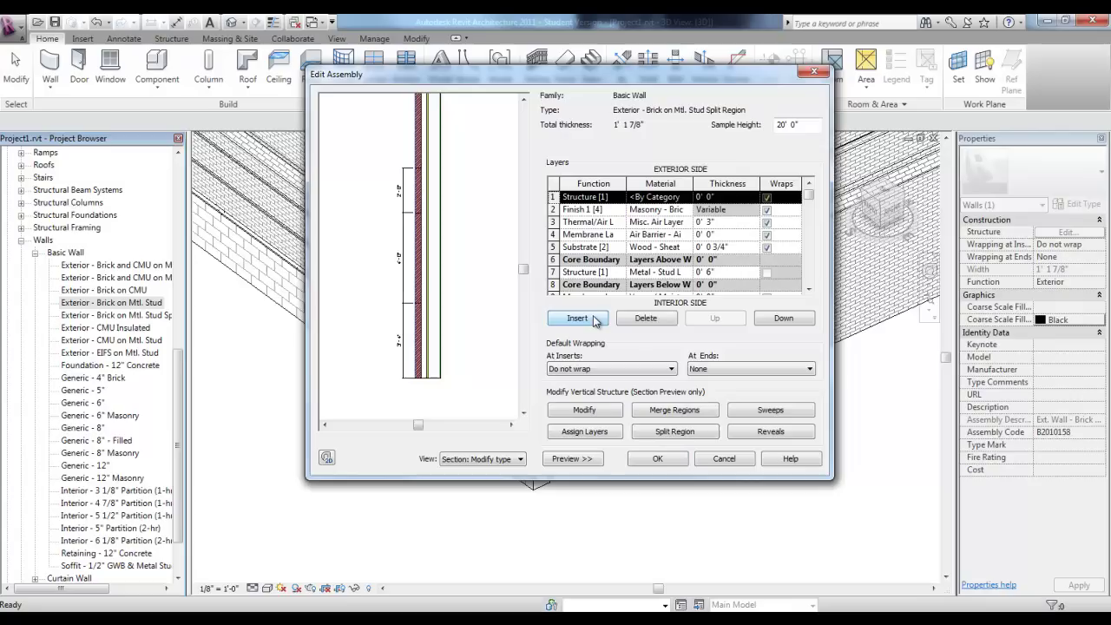
{"action": "left_click", "coordinate": [595, 318]}
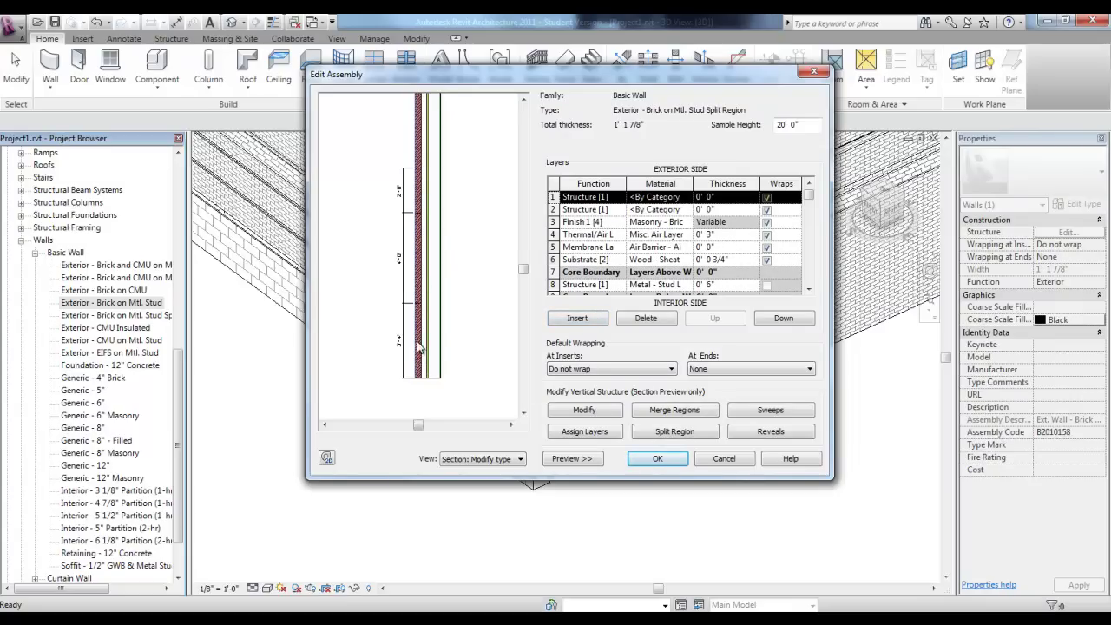
- Set both new layers' function to Finish 1 [4]
{"action": "left_click", "coordinate": [618, 197]}
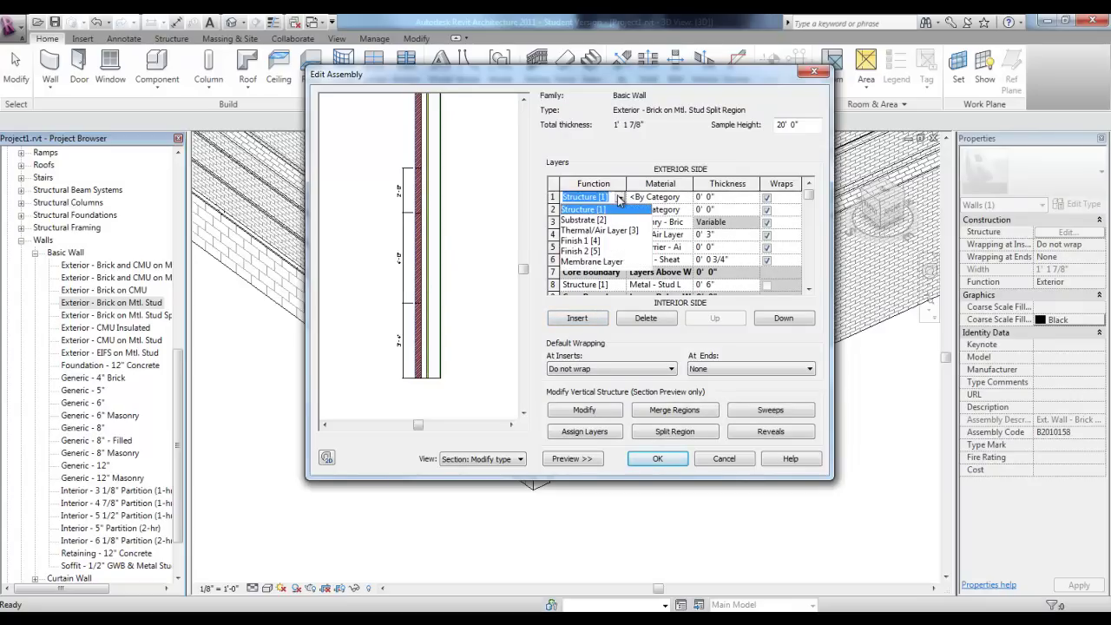
{"action": "left_click", "coordinate": [583, 245]}
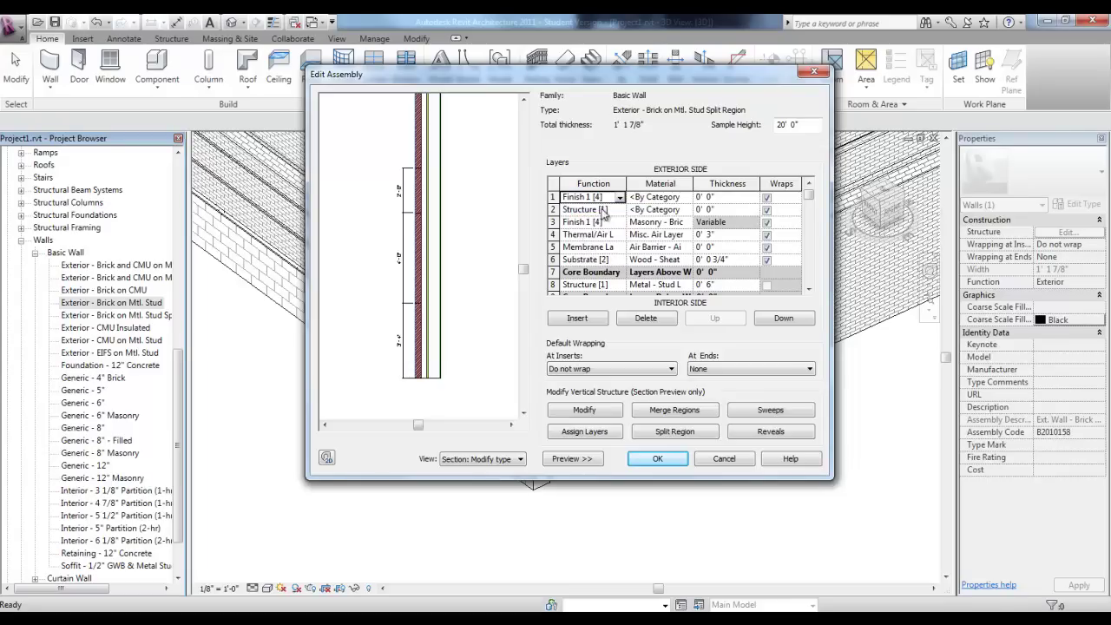
{"action": "left_click", "coordinate": [618, 211]}
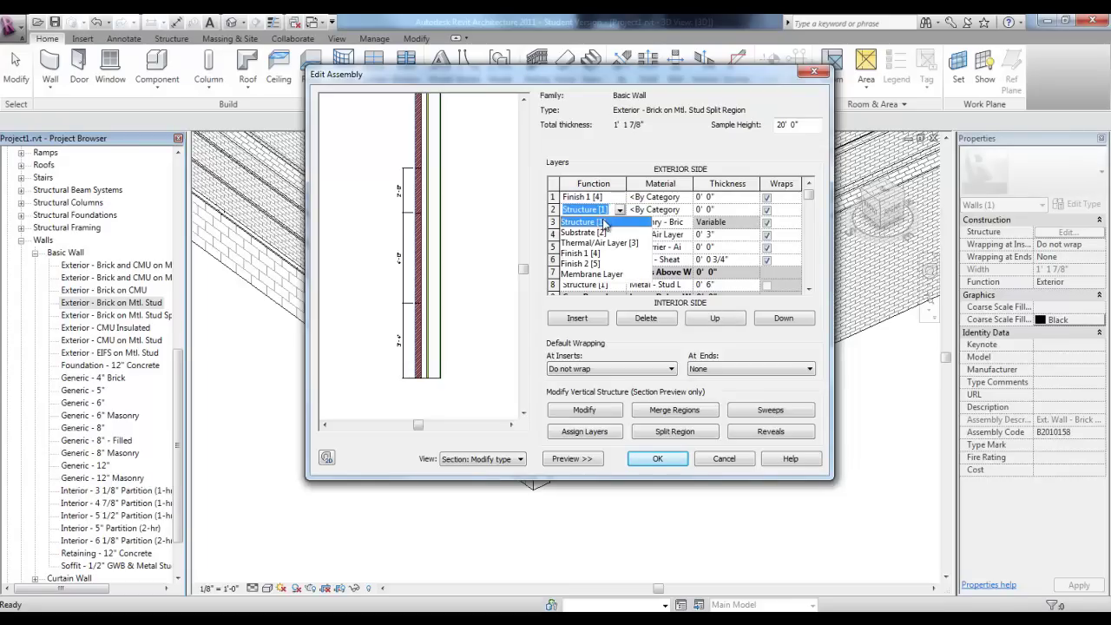
{"action": "left_click", "coordinate": [601, 222]}
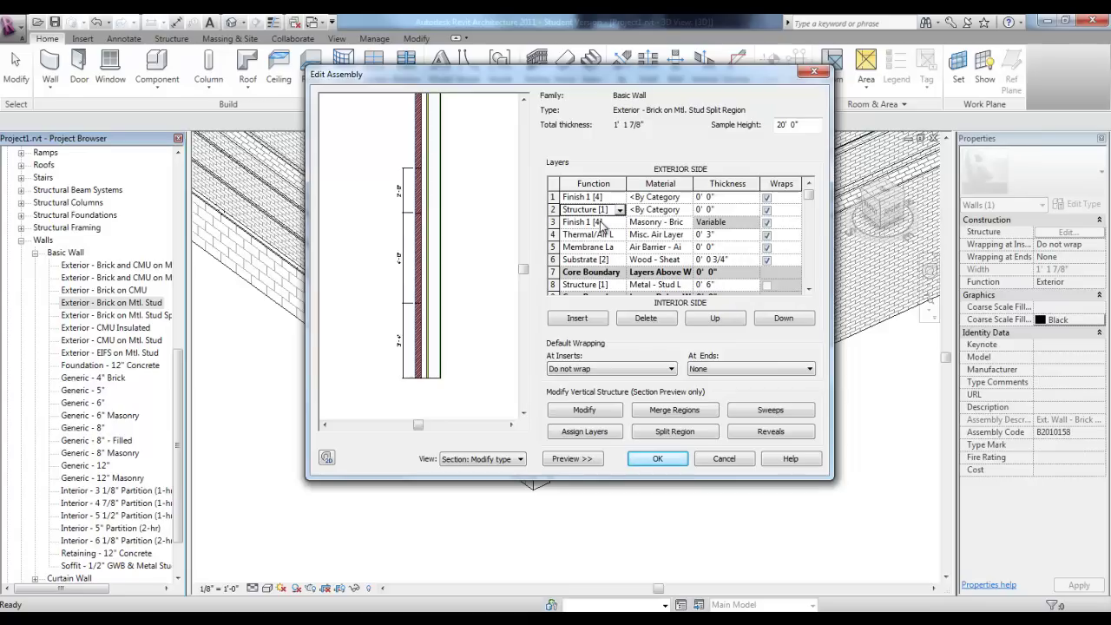
{"action": "left_click", "coordinate": [619, 210]}
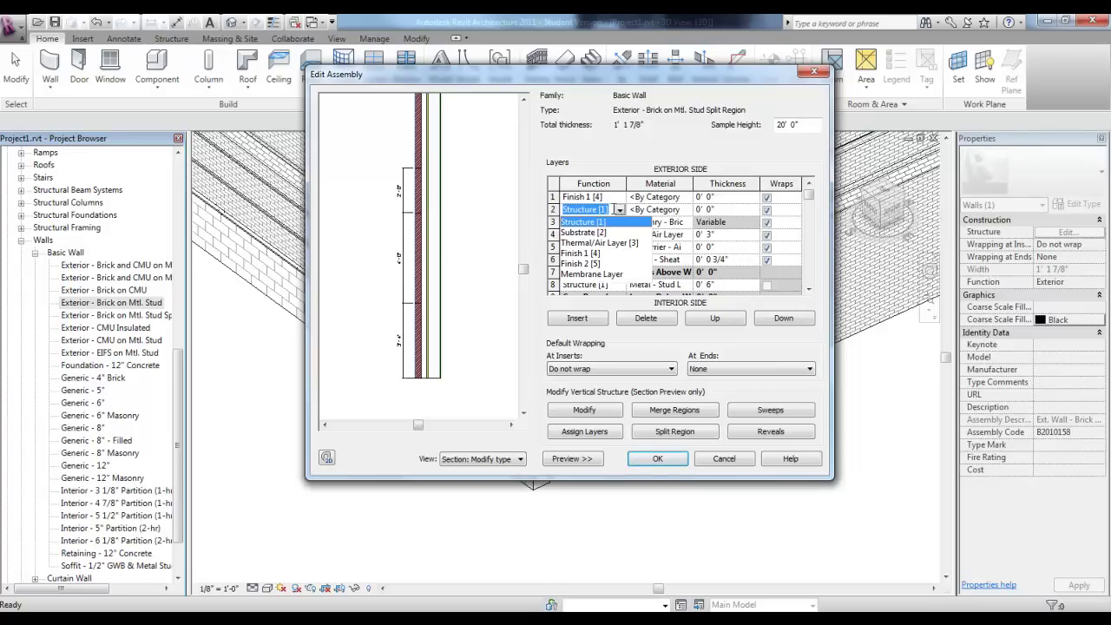
{"action": "left_click", "coordinate": [582, 253]}
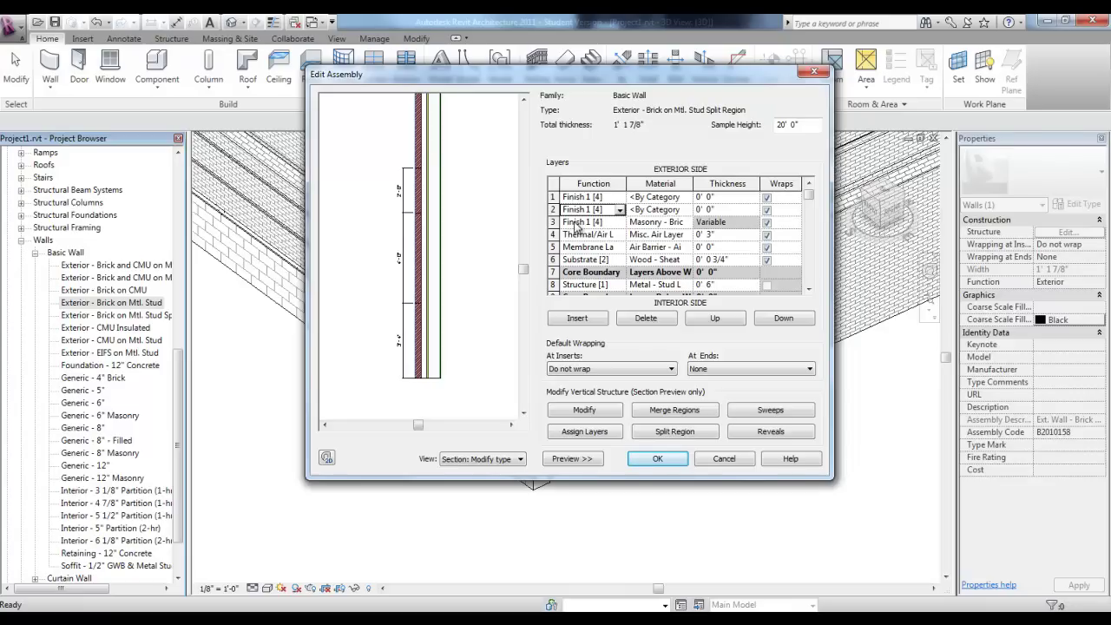
- Give the first new layer Concrete material with Concrete surface and cut patterns
{"action": "left_click", "coordinate": [689, 197]}
{"action": "left_click", "coordinate": [688, 197]}
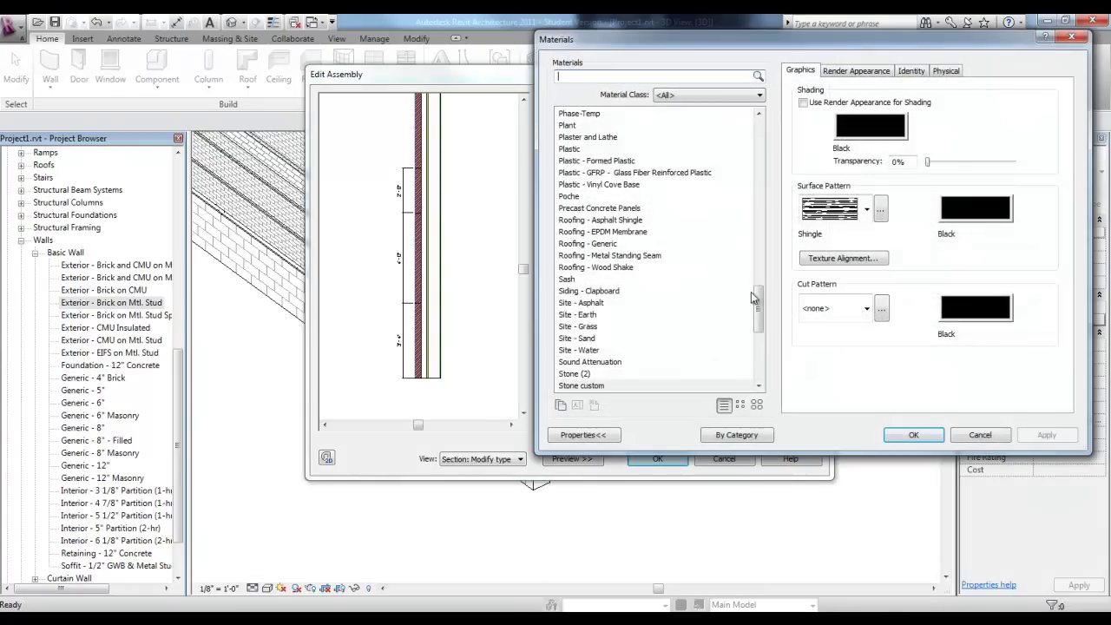
{"action": "left_click_drag", "start_coordinate": [751, 298], "coordinate": [758, 165]}
{"action": "left_click", "coordinate": [570, 138]}
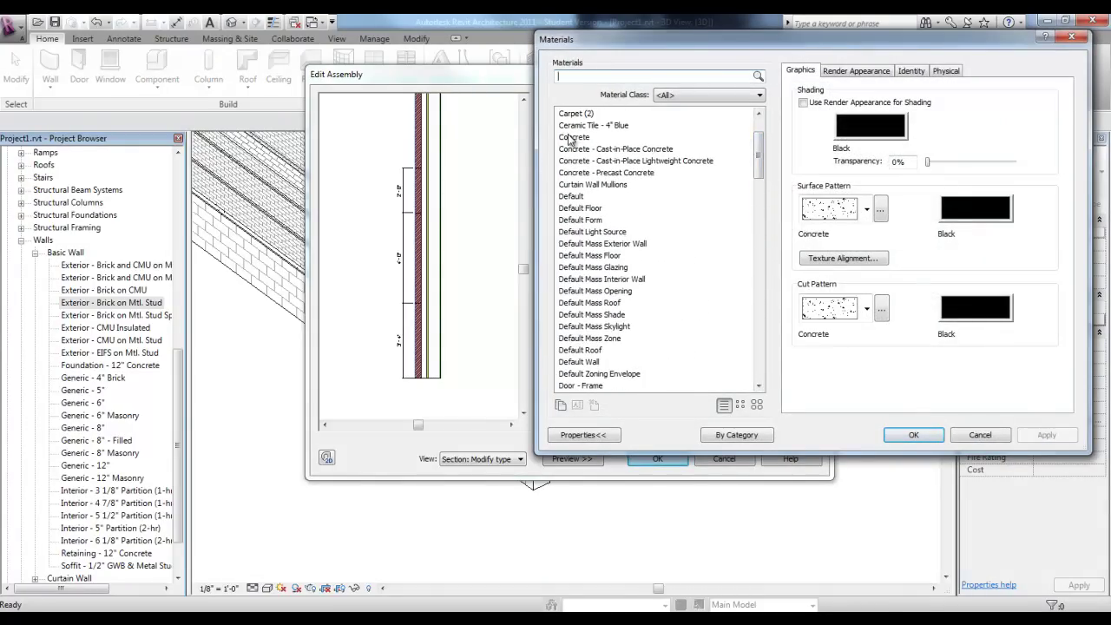
{"action": "left_click", "coordinate": [880, 212]}
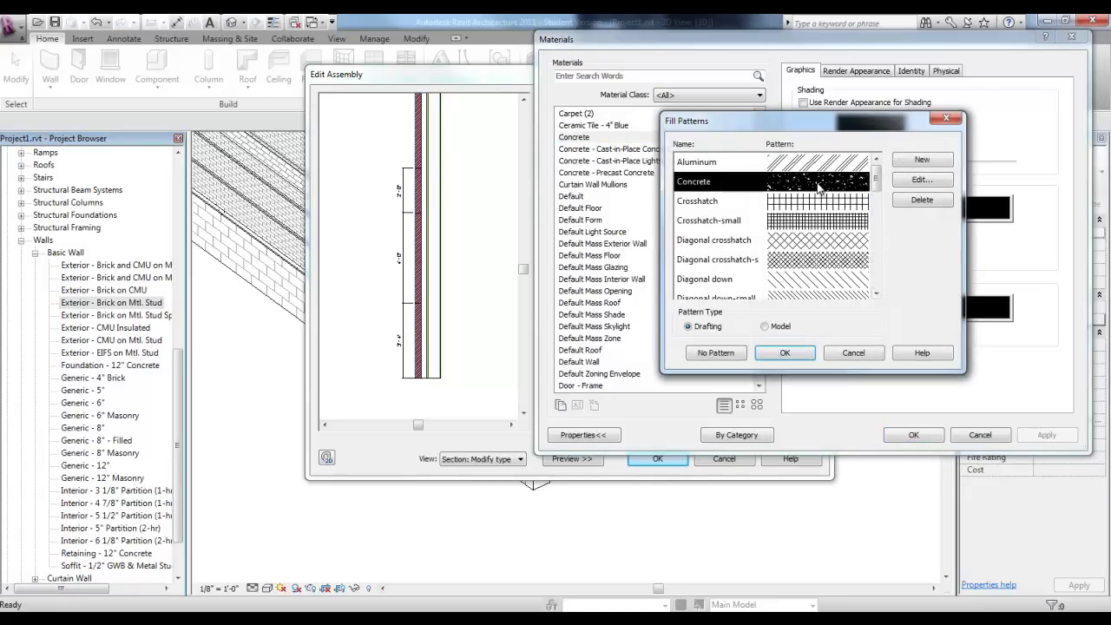
{"action": "left_click", "coordinate": [785, 352]}
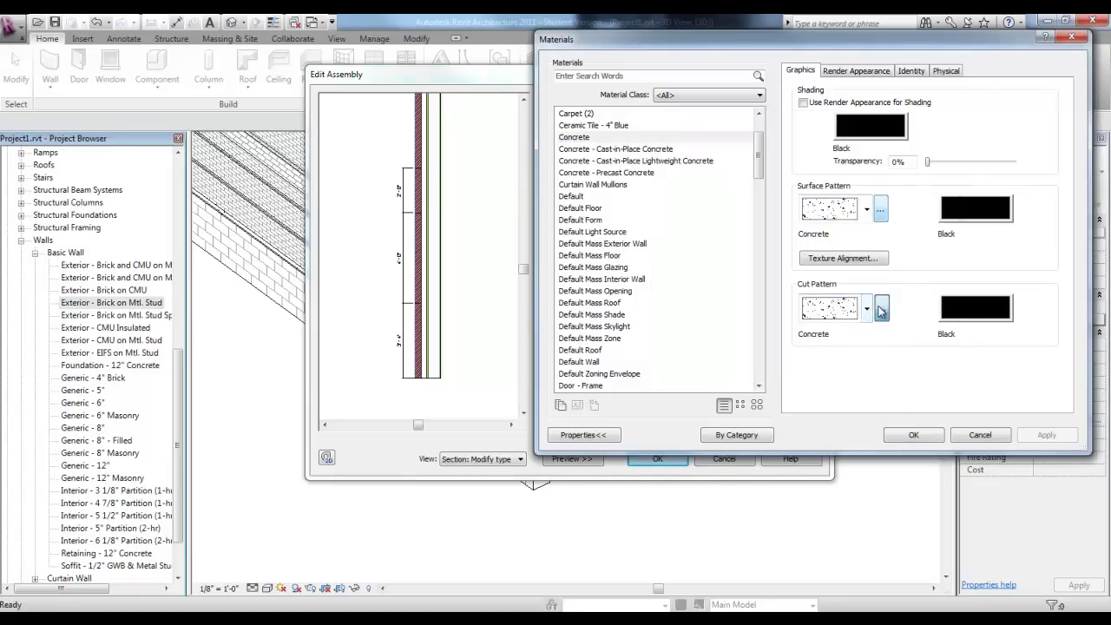
{"action": "left_click", "coordinate": [881, 310]}
{"action": "left_click", "coordinate": [785, 353]}
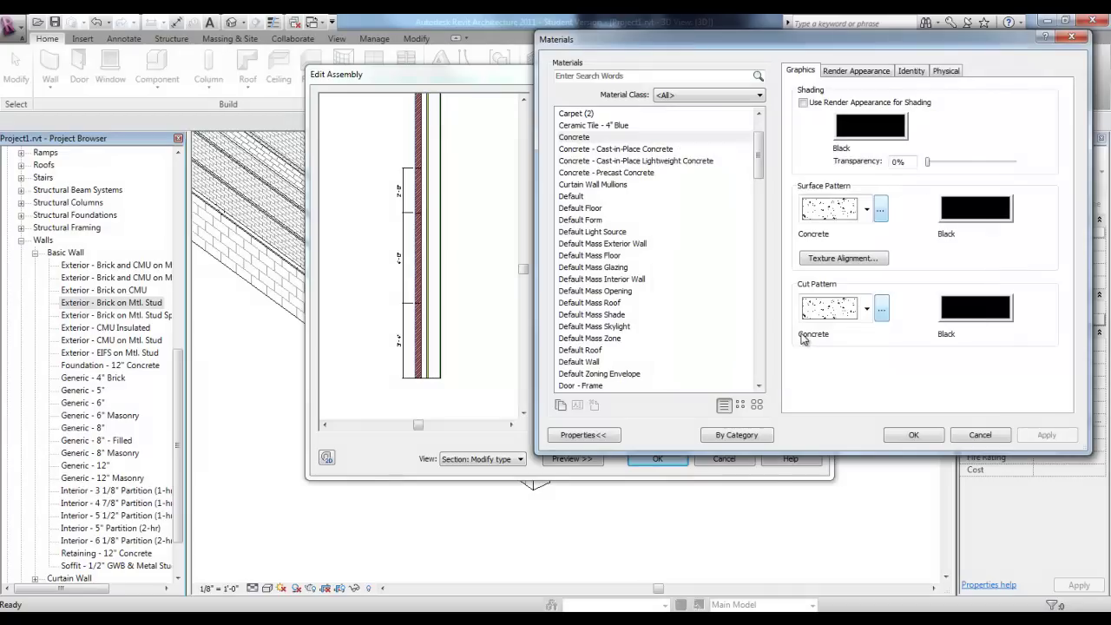
{"action": "left_click", "coordinate": [901, 435]}
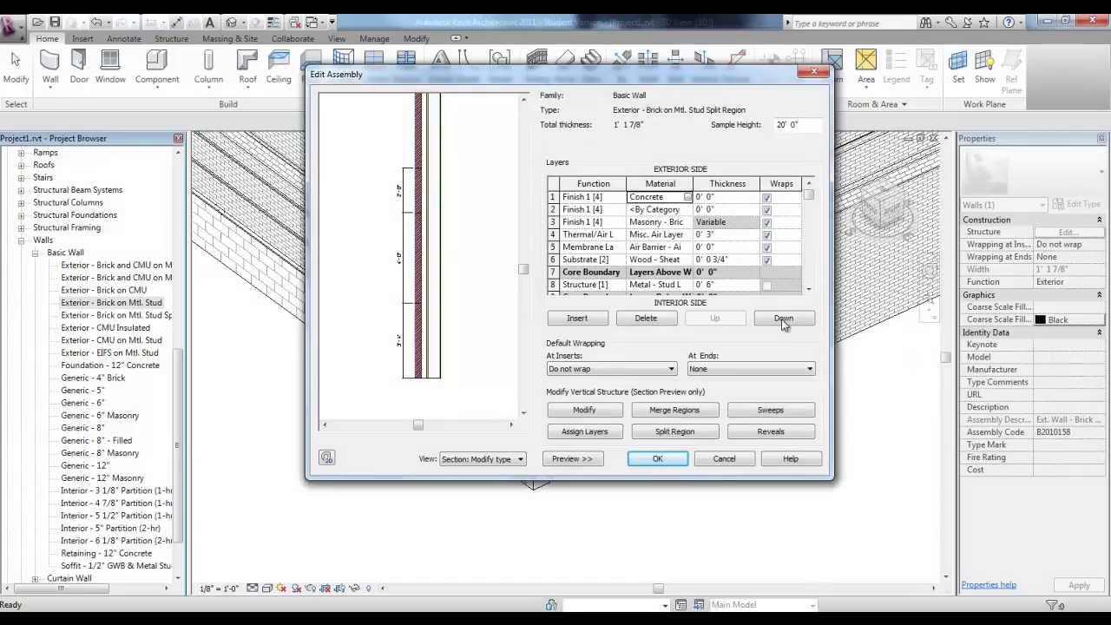
{"action": "left_click", "coordinate": [677, 210]}
{"action": "left_click", "coordinate": [688, 210]}
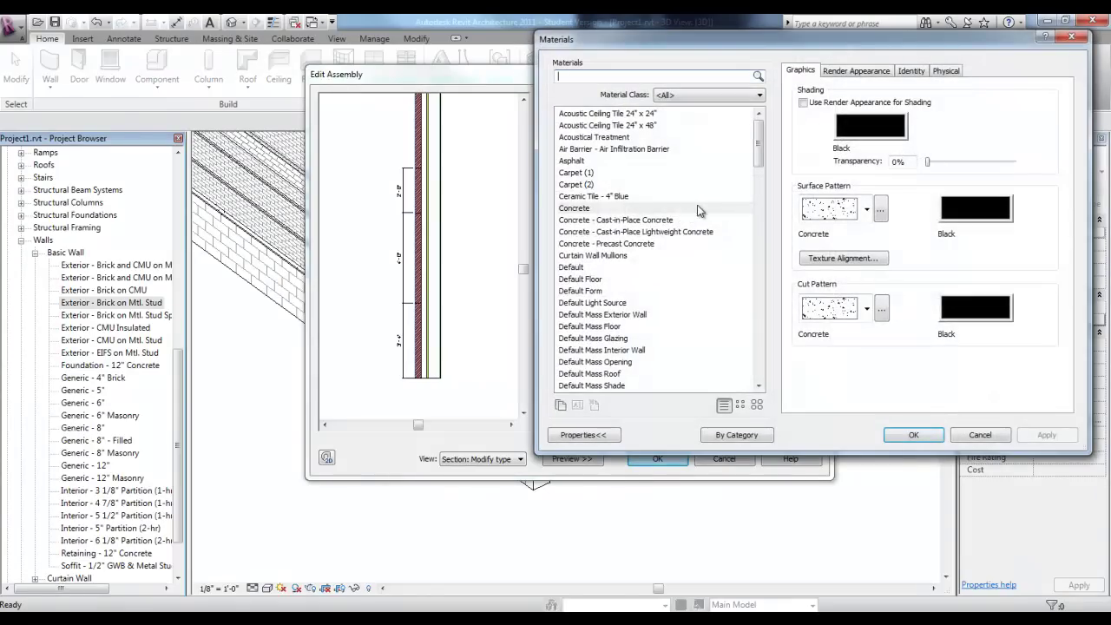
- Duplicate Stone (2) as Stone custom and set its surface pattern to Shingle
{"action": "left_click_drag", "start_coordinate": [758, 146], "coordinate": [756, 352]}
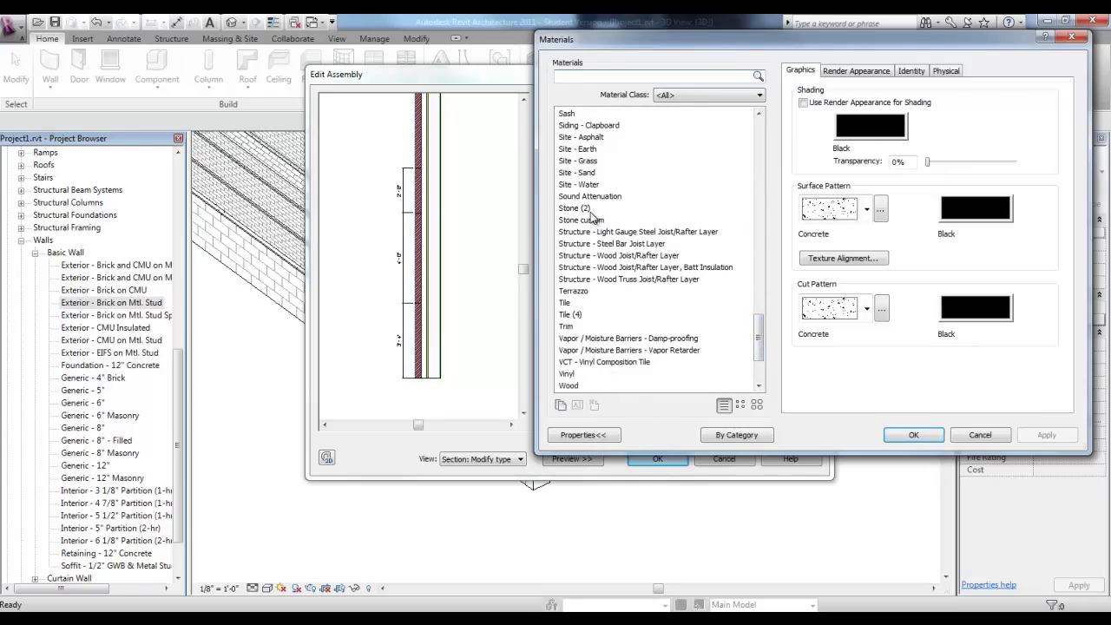
{"action": "left_click", "coordinate": [588, 210]}
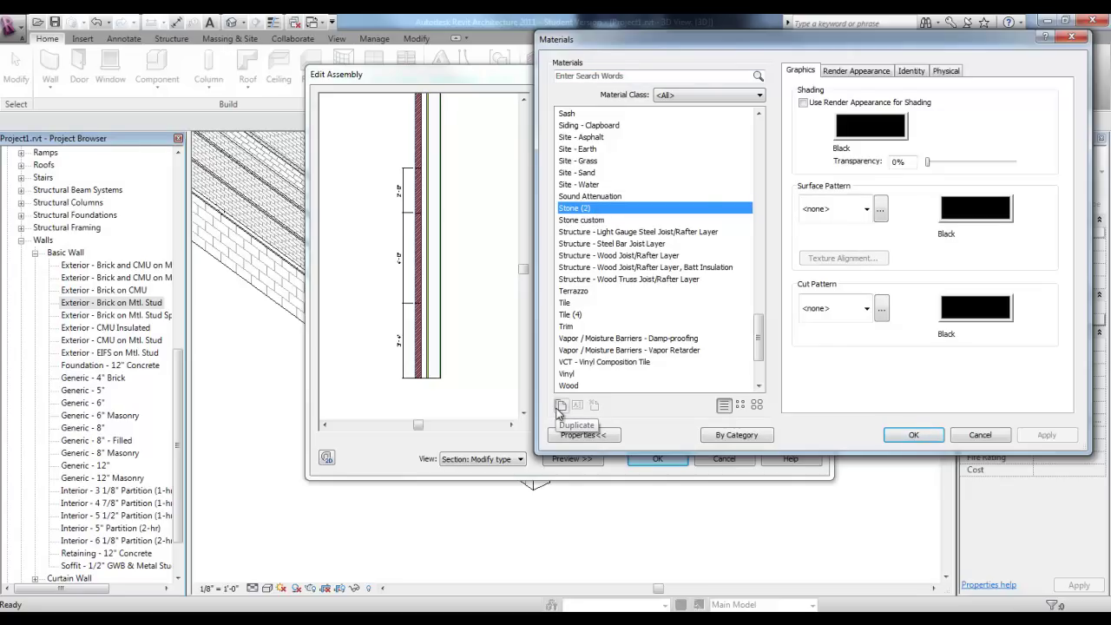
{"action": "left_click", "coordinate": [560, 407]}
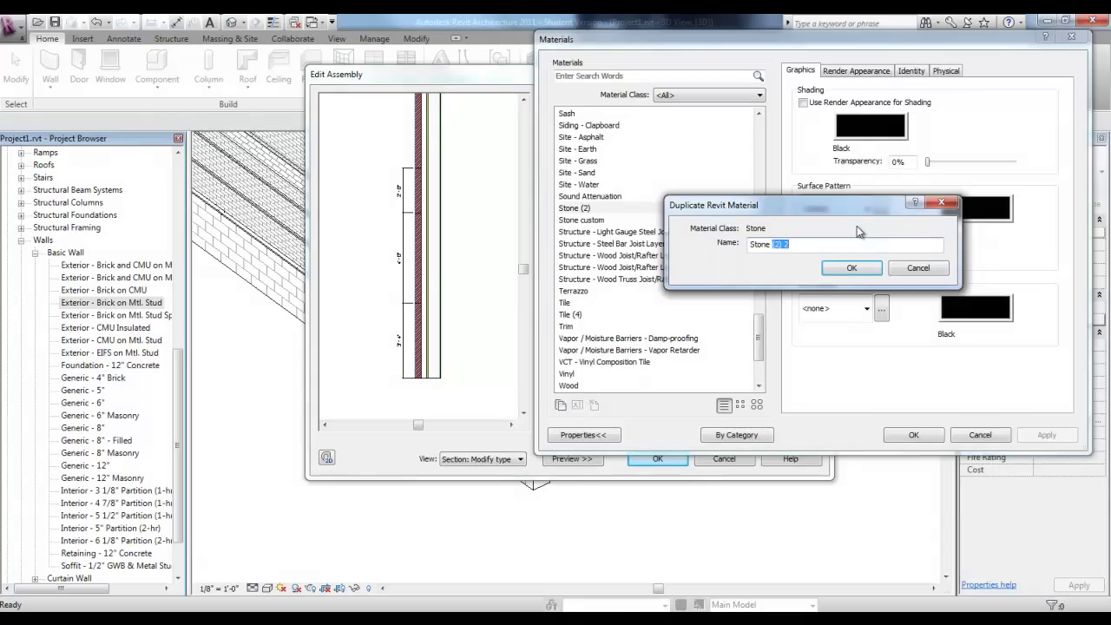
{"action": "type", "text": "custom"}
{"action": "key", "text": "Return"}
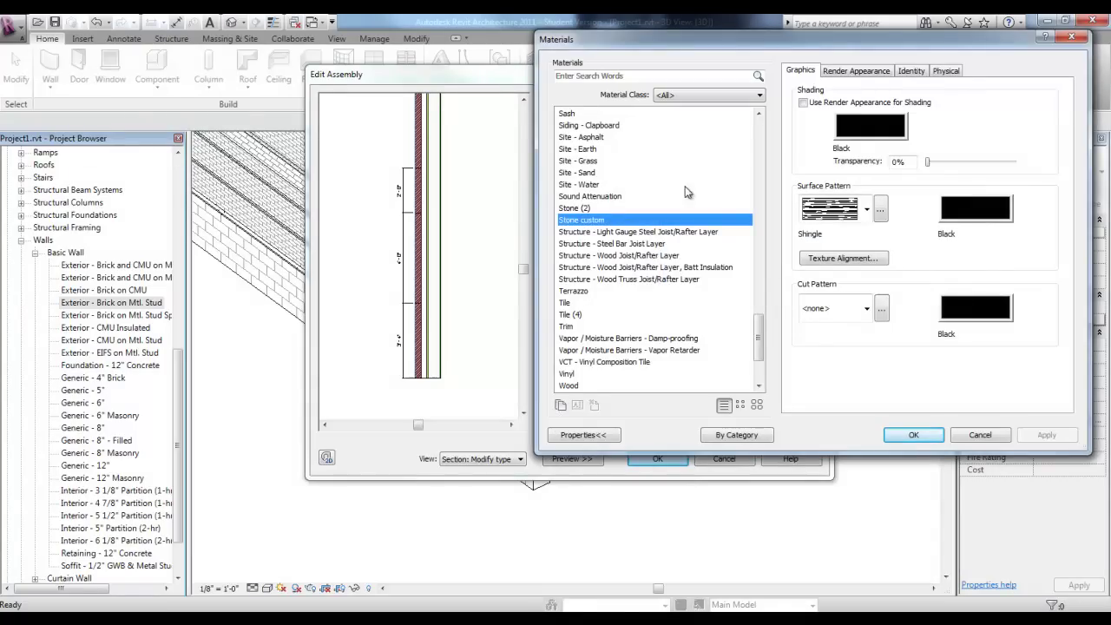
{"action": "left_click", "coordinate": [880, 209]}
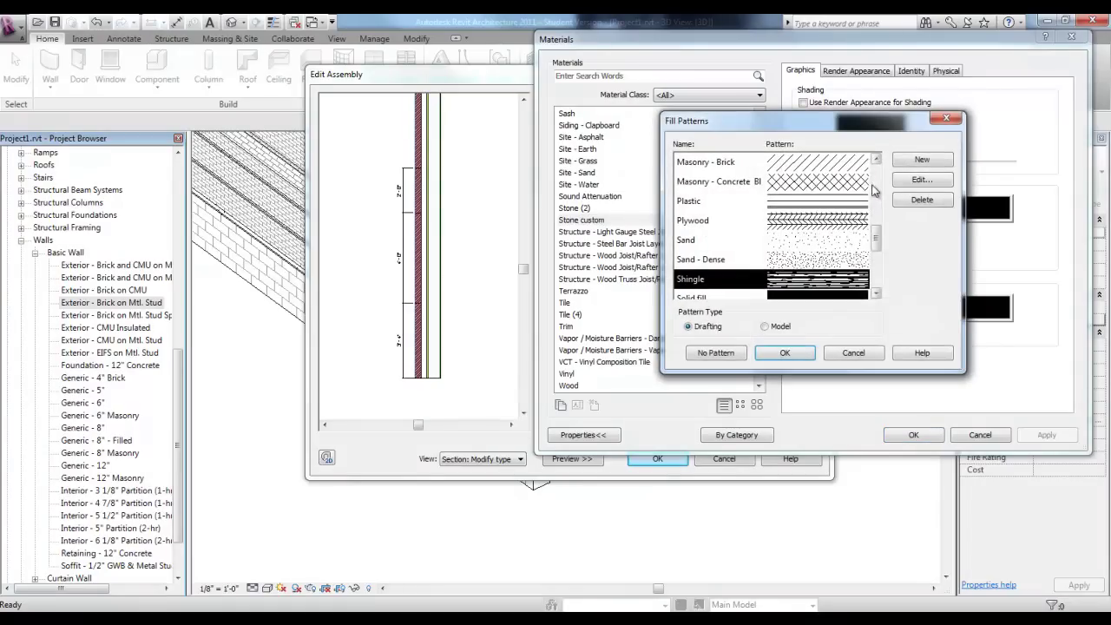
{"action": "mouse_move", "coordinate": [876, 233]}
{"action": "left_mouse_down"}
{"action": "mouse_move", "coordinate": [883, 180]}
{"action": "mouse_move", "coordinate": [876, 286]}
{"action": "mouse_move", "coordinate": [876, 246]}
{"action": "left_mouse_up"}
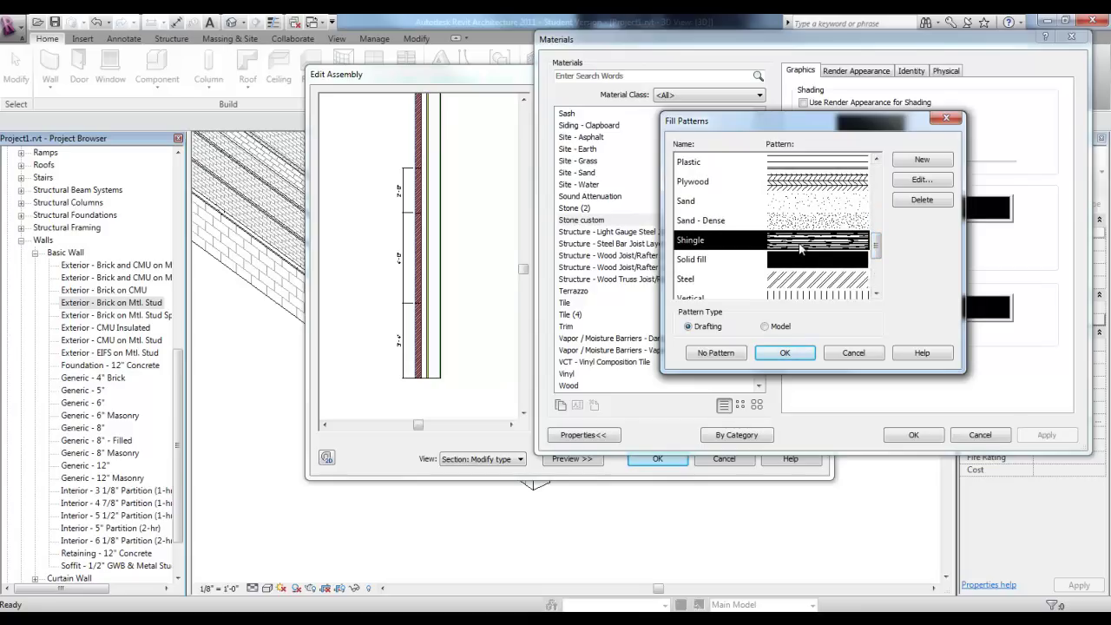
{"action": "left_click", "coordinate": [794, 355]}
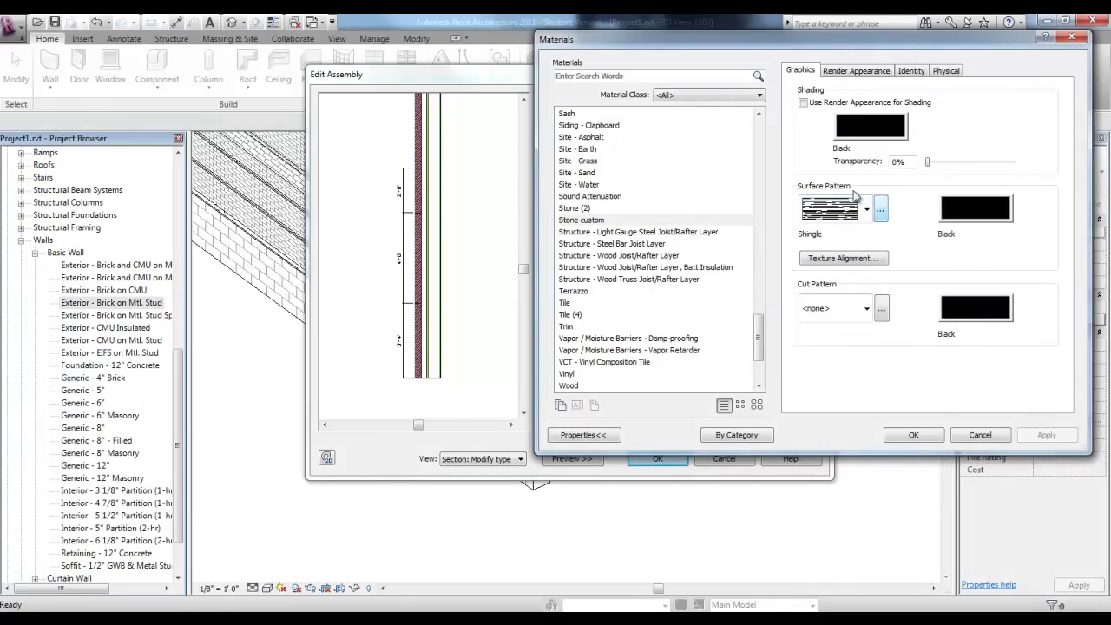
- Give Stone custom the Small Uneven Rectangular Stones - Brown appearance and assign it to layer two
{"action": "left_click", "coordinate": [864, 74]}
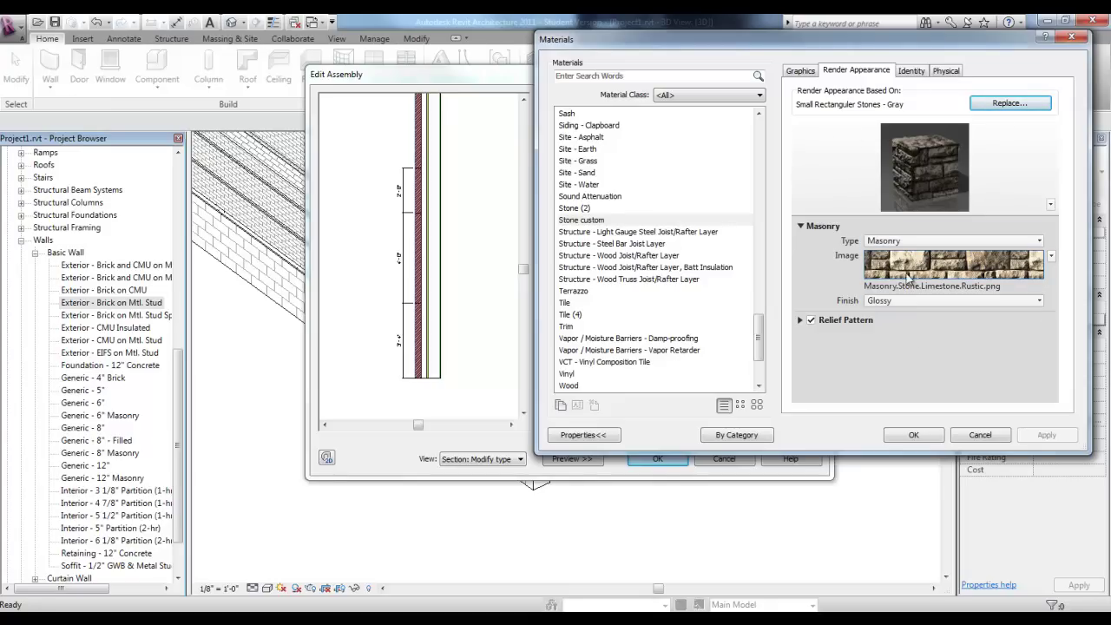
{"action": "left_click", "coordinate": [1031, 108]}
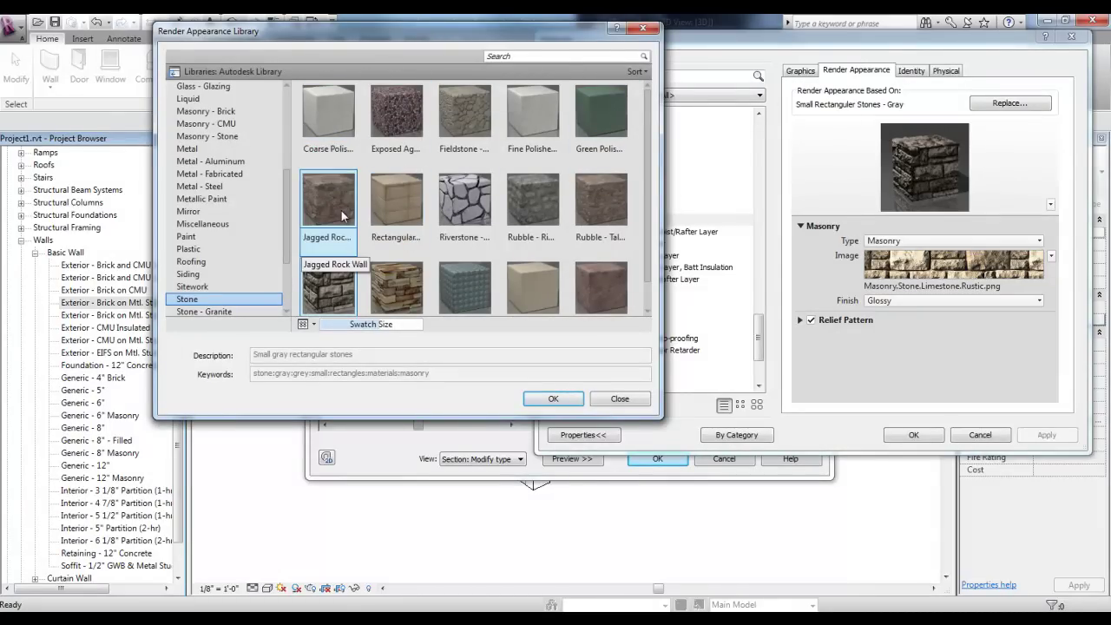
{"action": "scroll", "coordinate": [382, 252], "scroll_direction": "down", "scroll_amount": 1}
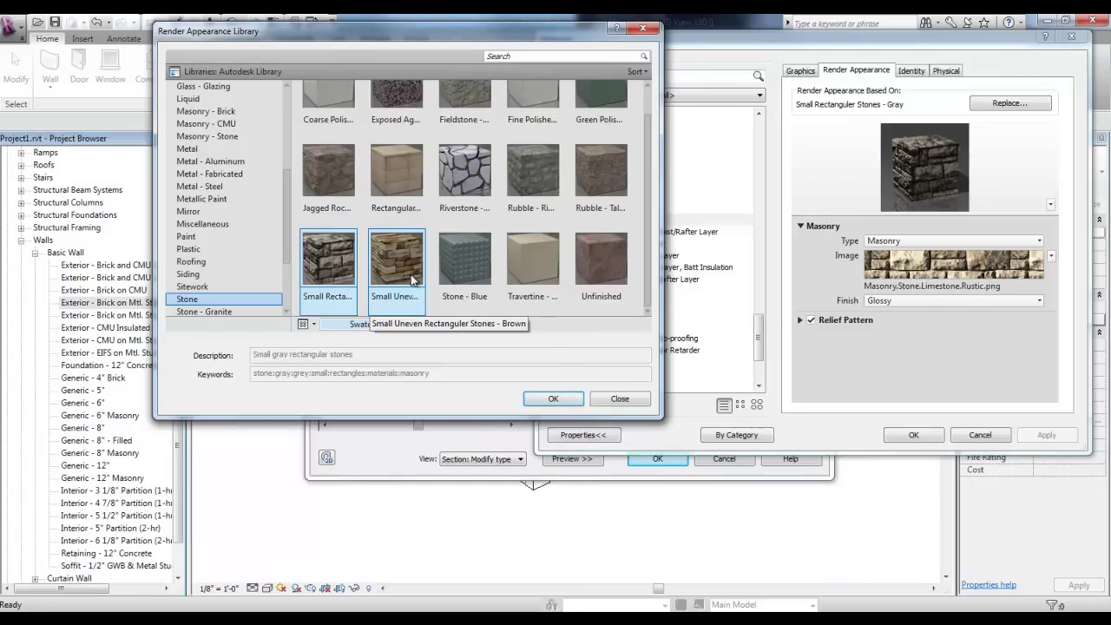
{"action": "double_click", "coordinate": [411, 269]}
{"action": "left_click", "coordinate": [907, 434]}
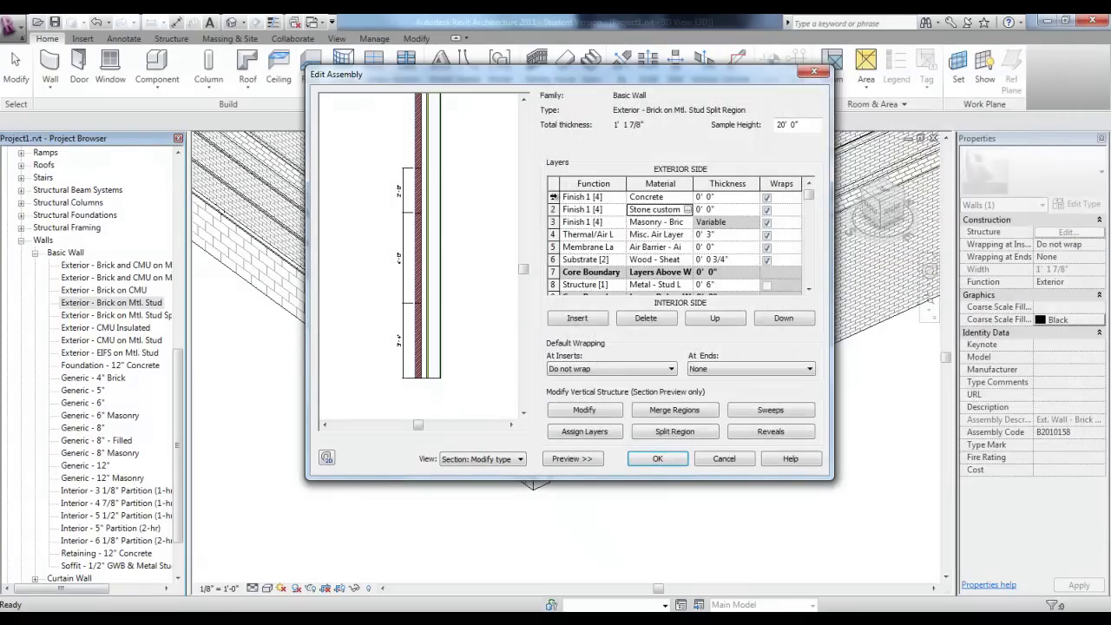
- Move the Concrete layer down two positions, below Masonry - Brick
{"action": "left_click", "coordinate": [553, 197]}
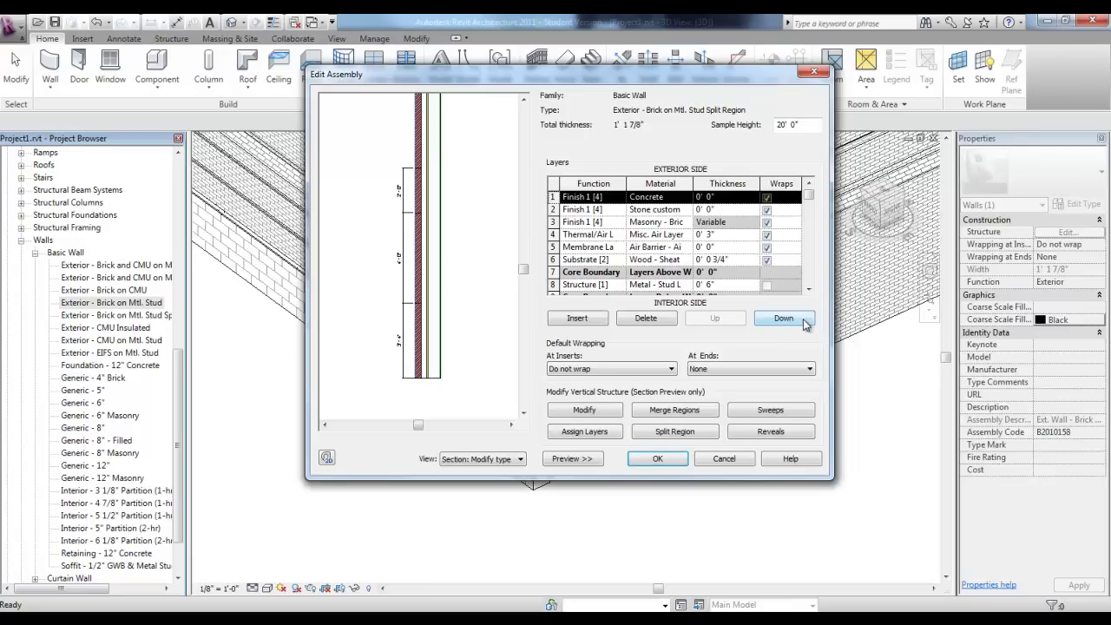
{"action": "left_click", "coordinate": [784, 318]}
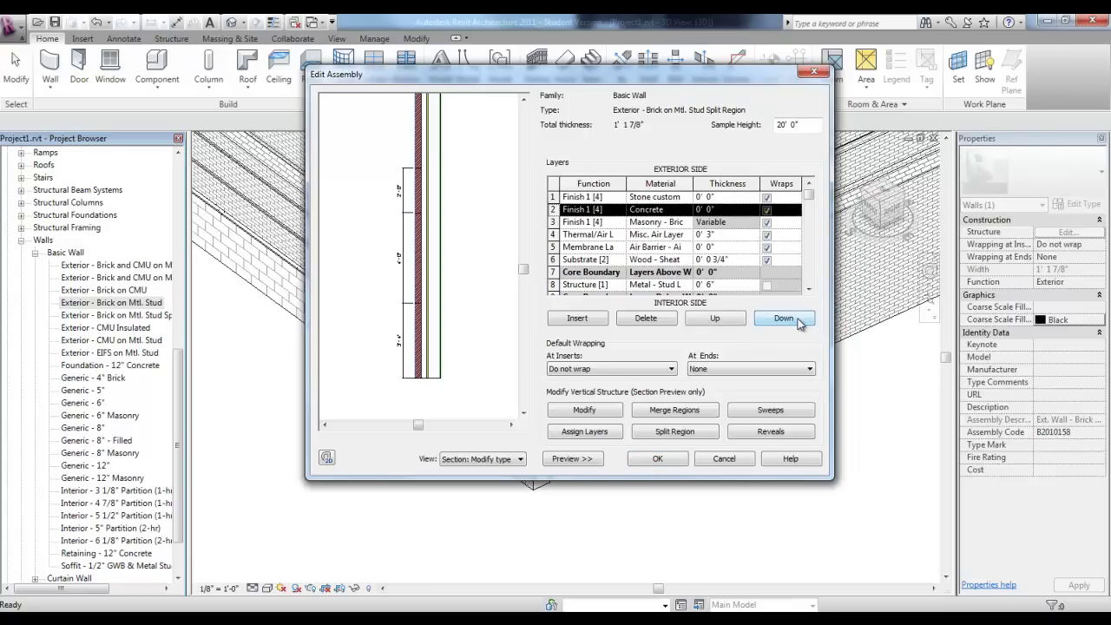
{"action": "left_click", "coordinate": [799, 321]}
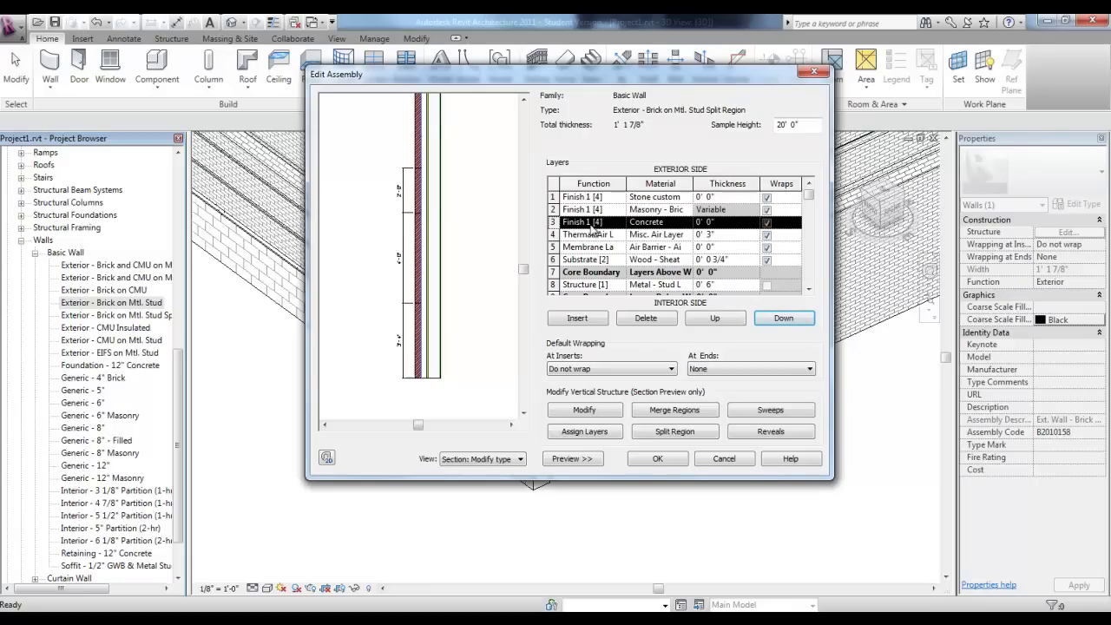
{"action": "left_click", "coordinate": [553, 222]}
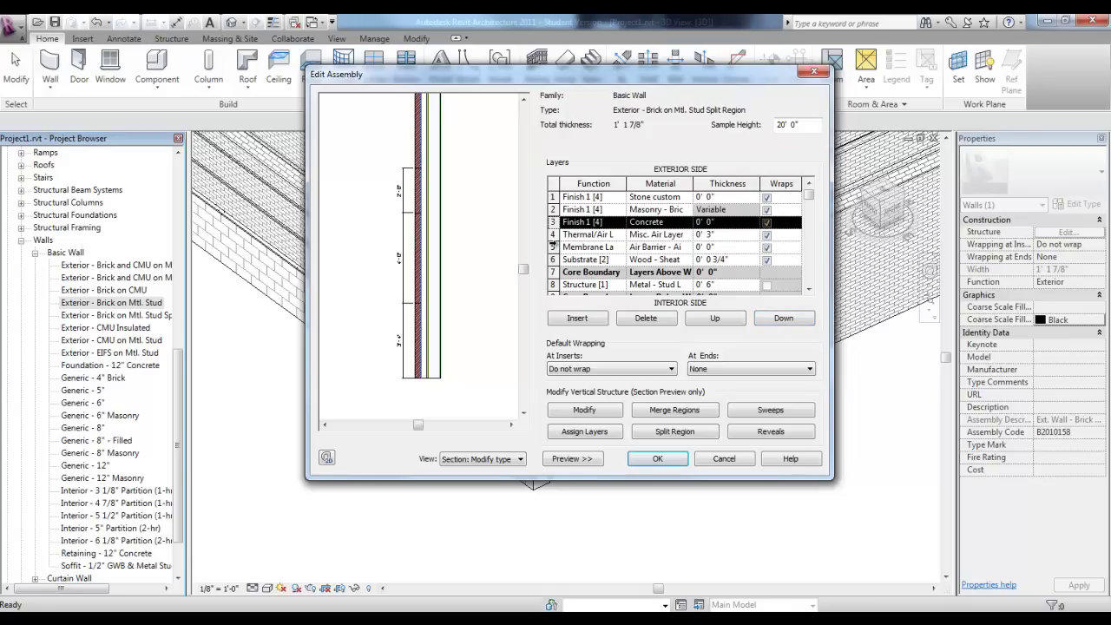
- Assign Concrete to the lower split region and Stone custom to an upper band
{"action": "left_click", "coordinate": [590, 432]}
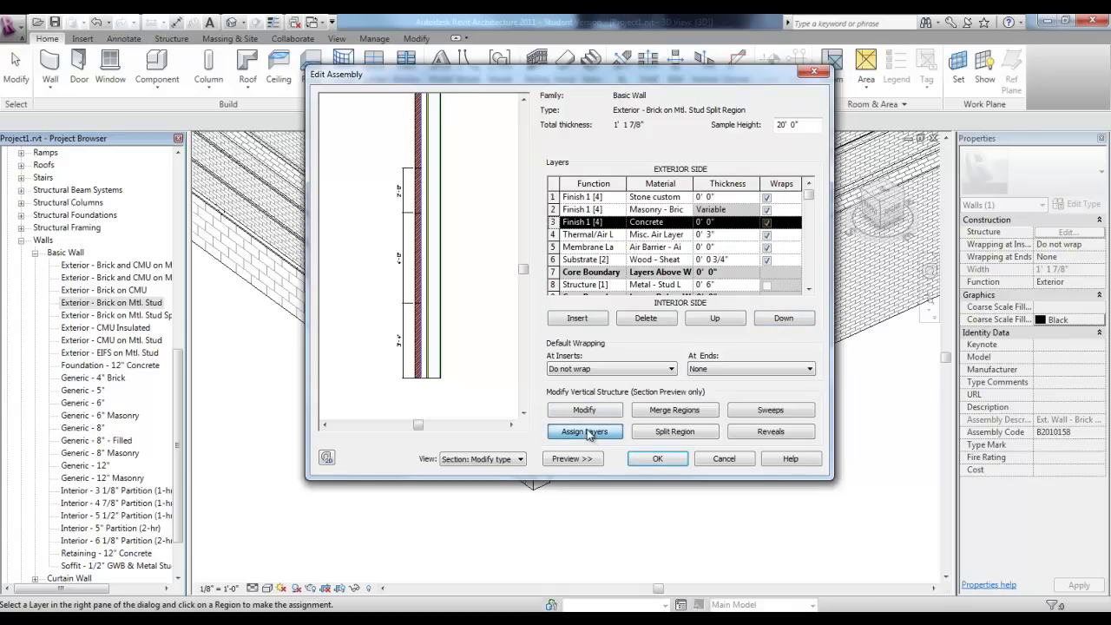
{"action": "left_click", "coordinate": [415, 364]}
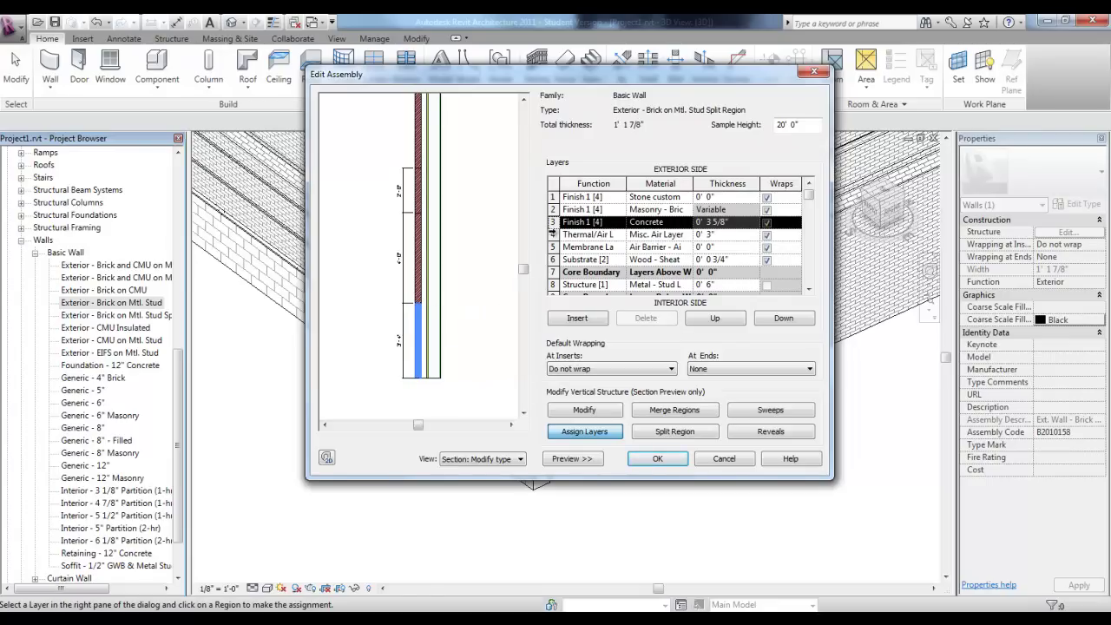
{"action": "left_click", "coordinate": [553, 198]}
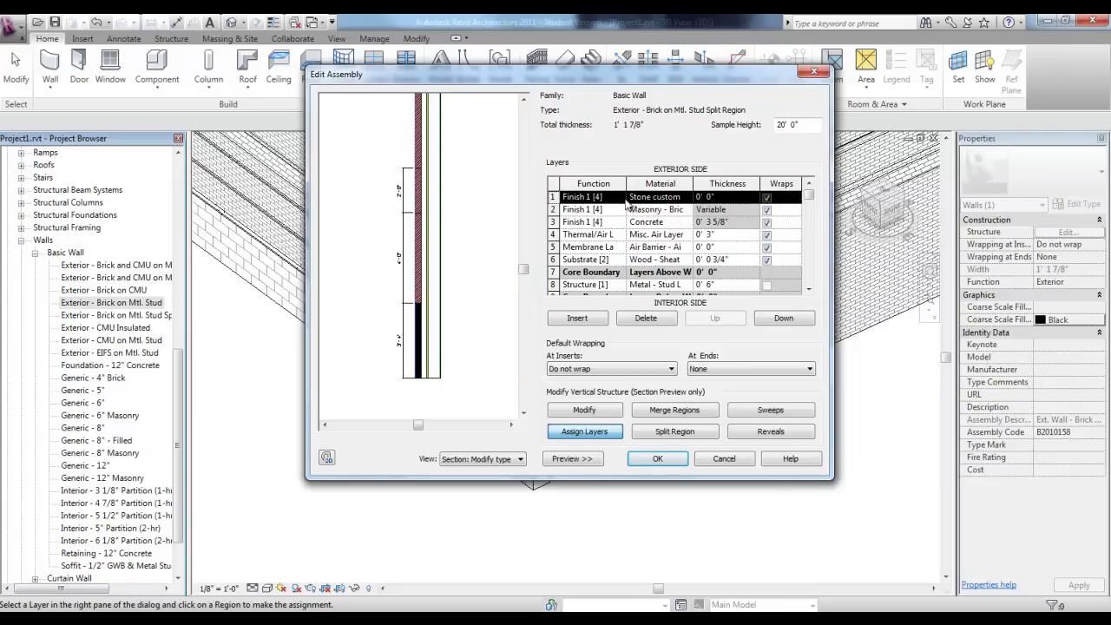
{"action": "left_click", "coordinate": [570, 433]}
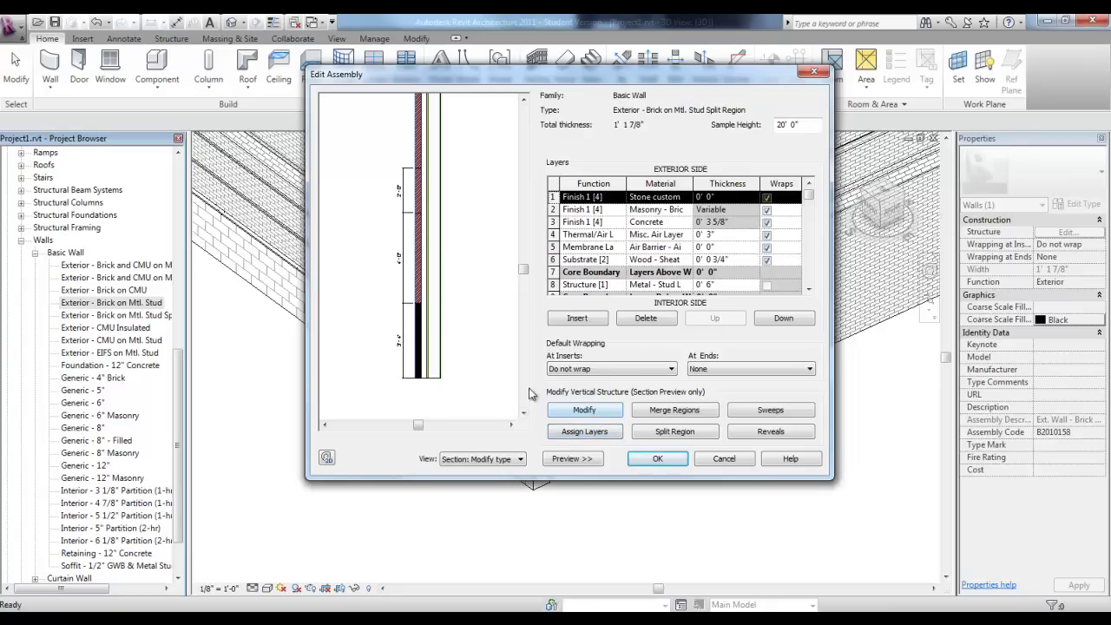
{"action": "left_click", "coordinate": [418, 195]}
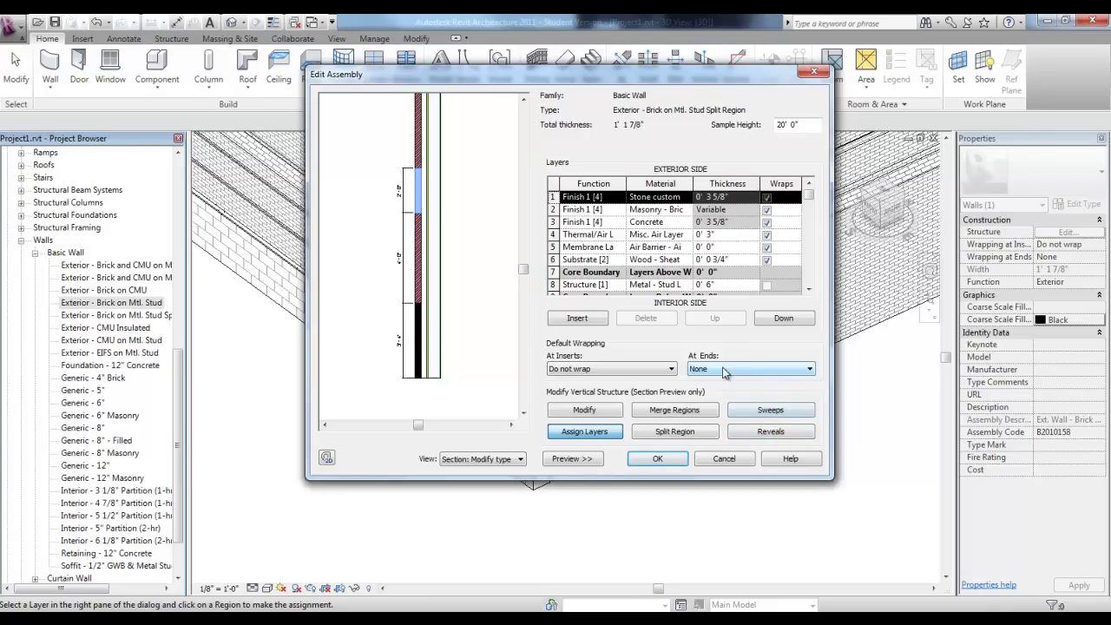
- Accept the wall type changes, then draw a 27'-6" Exterior - Brick on Mtl. Stud Split Region wall
{"action": "left_click", "coordinate": [657, 458]}
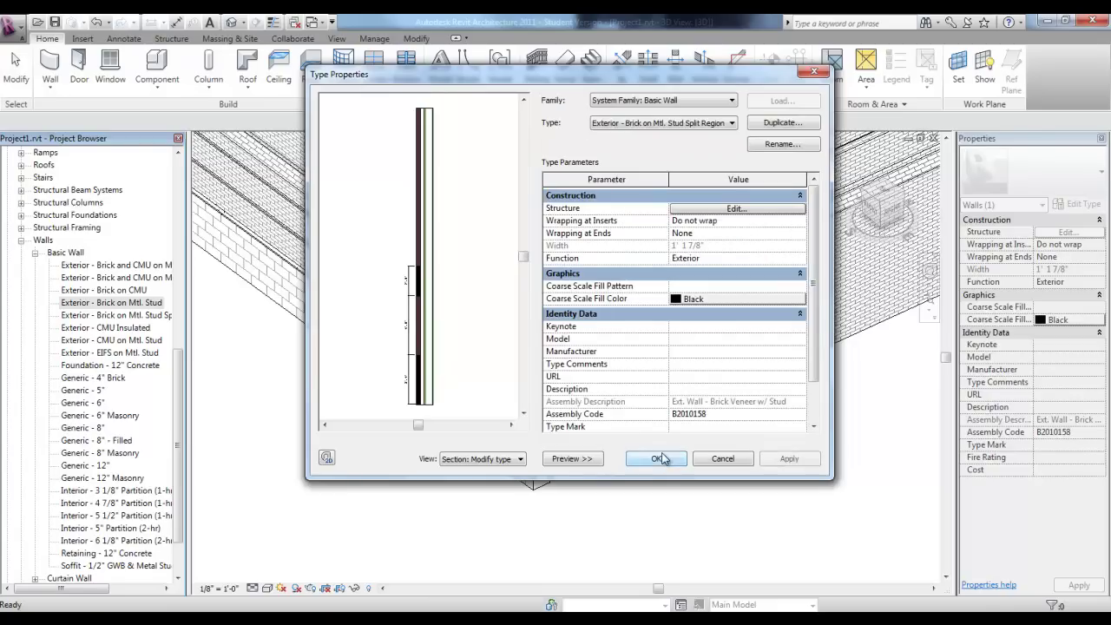
{"action": "left_click", "coordinate": [658, 459]}
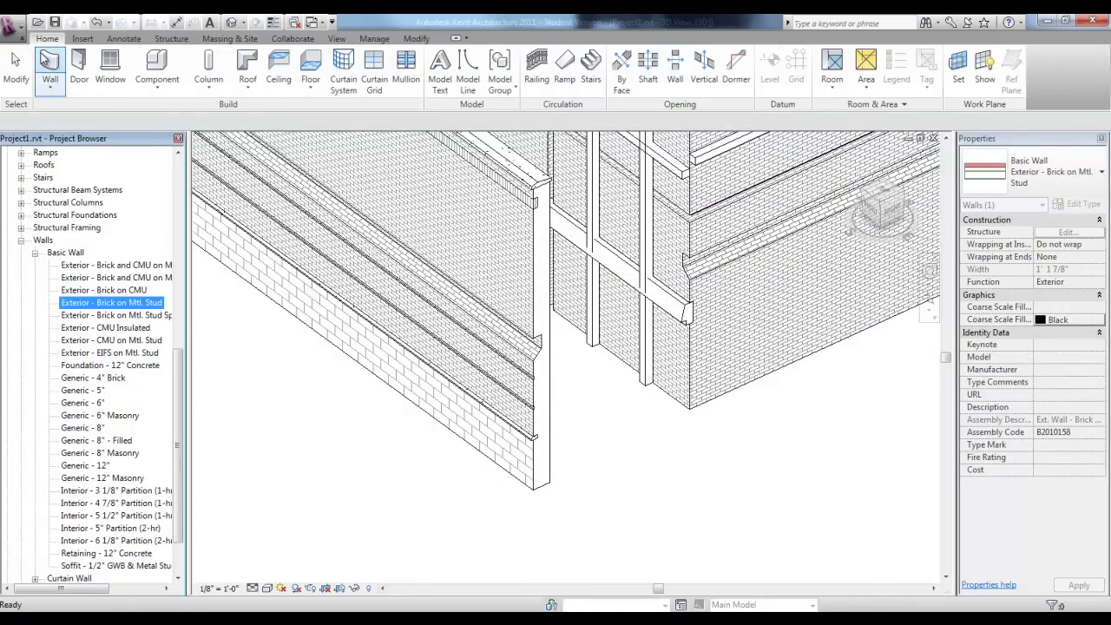
{"action": "left_click", "coordinate": [50, 67]}
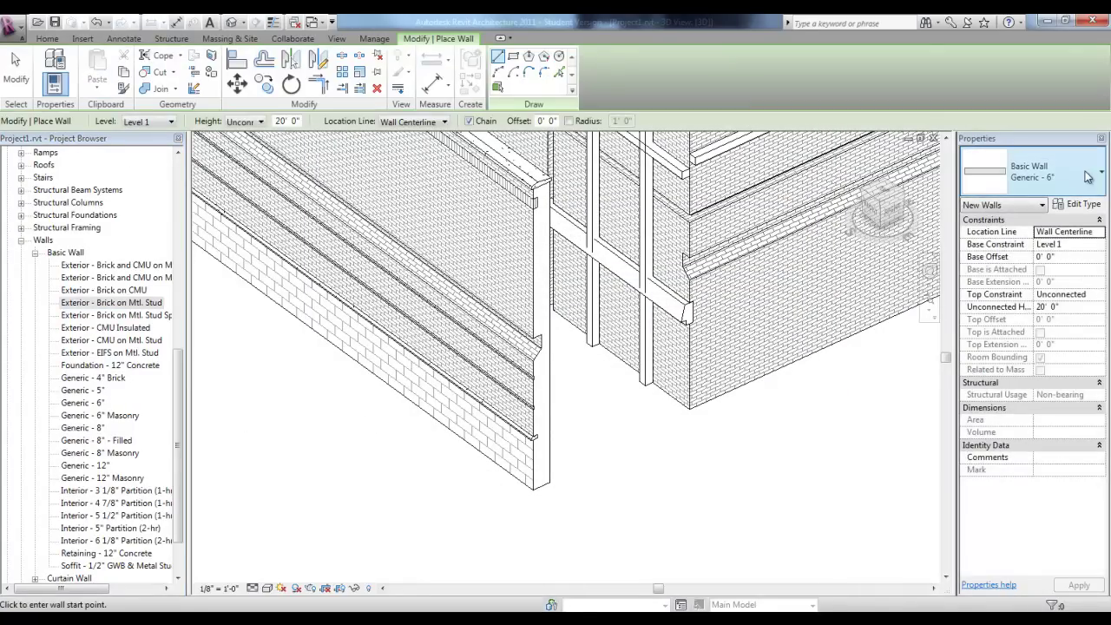
{"action": "left_click", "coordinate": [1084, 178]}
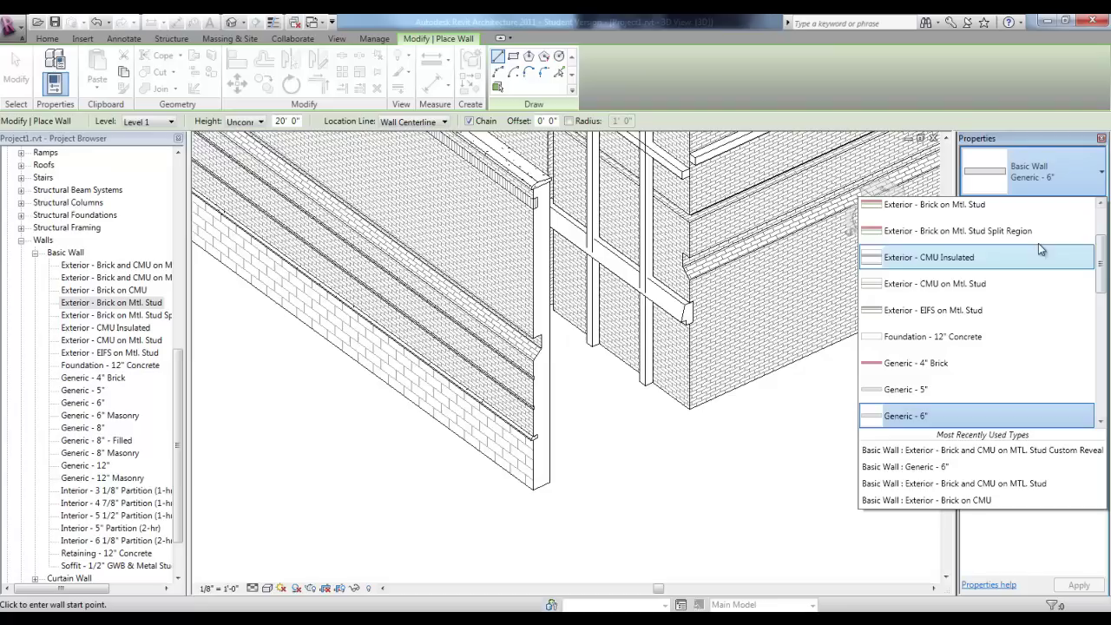
{"action": "left_click", "coordinate": [978, 232]}
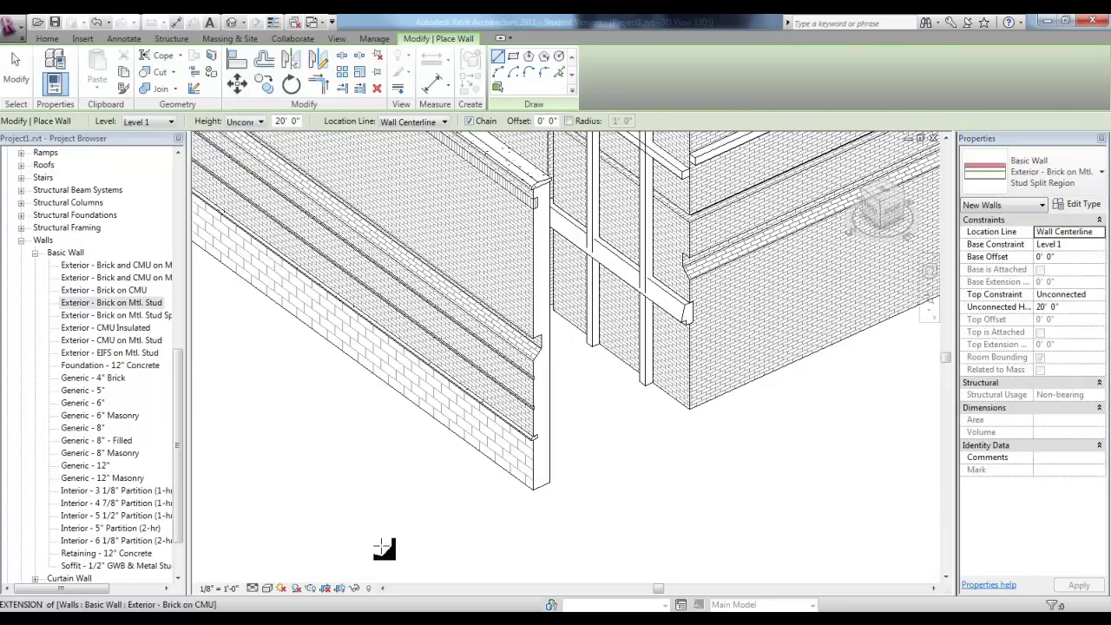
{"action": "scroll", "coordinate": [317, 402], "scroll_direction": "down", "scroll_amount": 3}
{"action": "middle_click_drag", "start_coordinate": [317, 402], "coordinate": [504, 459]}
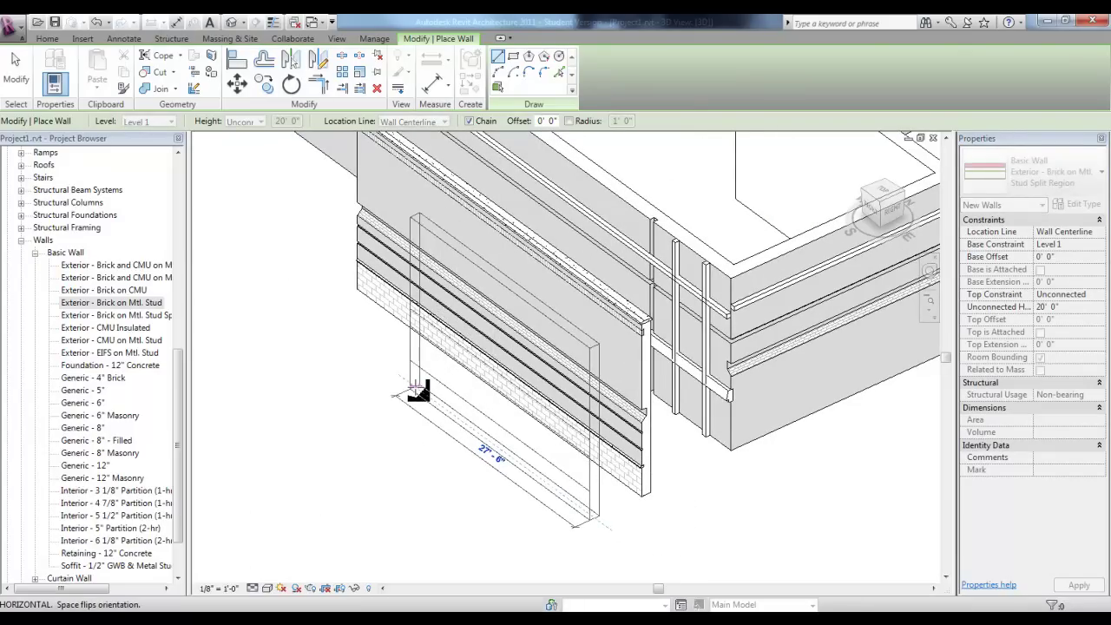
{"action": "left_click", "coordinate": [417, 387]}
{"action": "key", "text": "Escape"}
{"action": "key", "text": "Escape"}
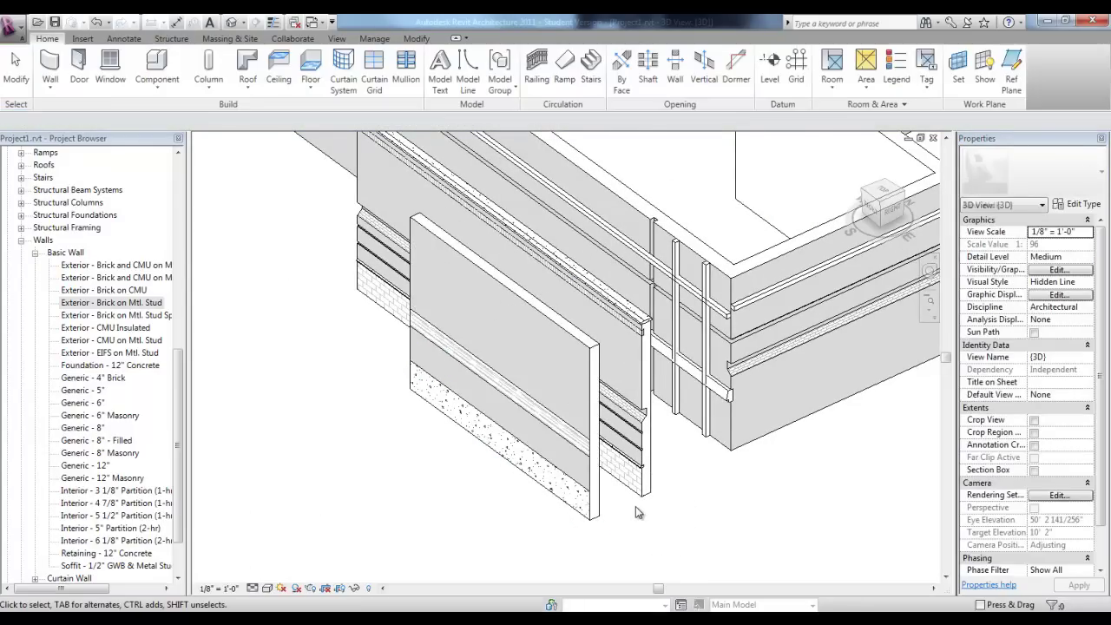
{"action": "scroll", "coordinate": [636, 506], "scroll_direction": "up", "scroll_amount": 5}
{"action": "scroll", "coordinate": [580, 510], "scroll_direction": "down", "scroll_amount": 3}
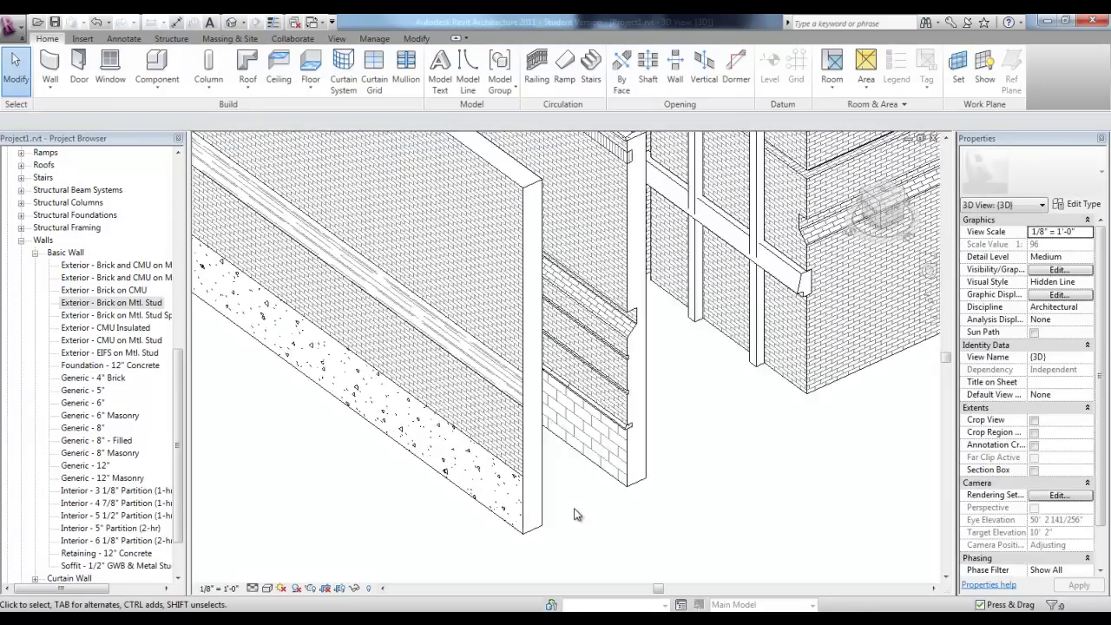
- Enable Region rendering and shrink the render region to a thin strip around the new wall
{"action": "left_click", "coordinate": [310, 589]}
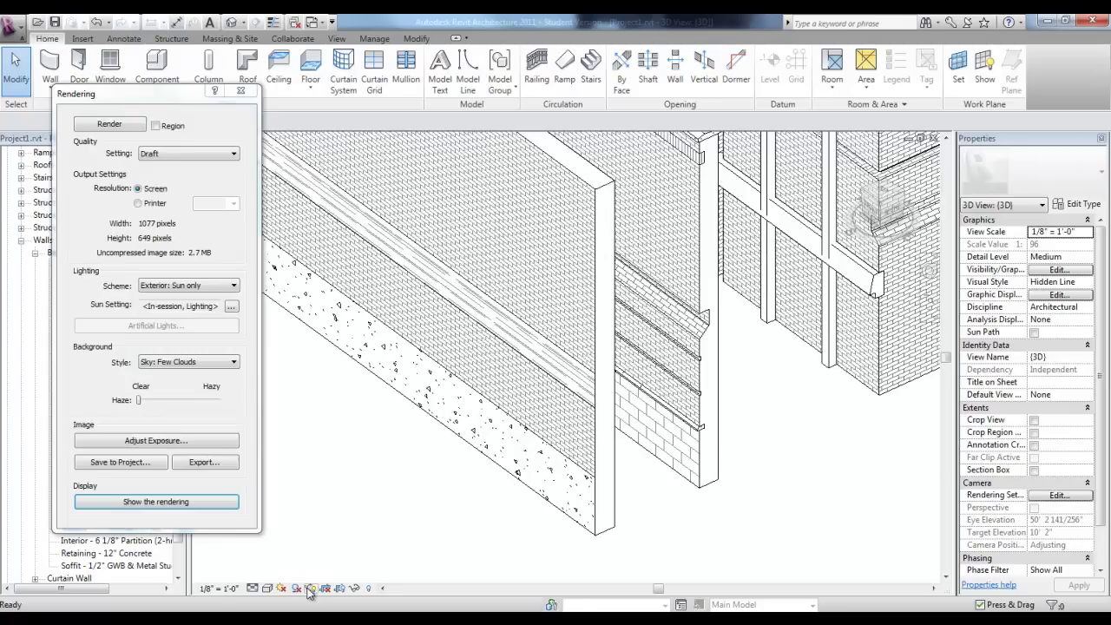
{"action": "left_click", "coordinate": [154, 126]}
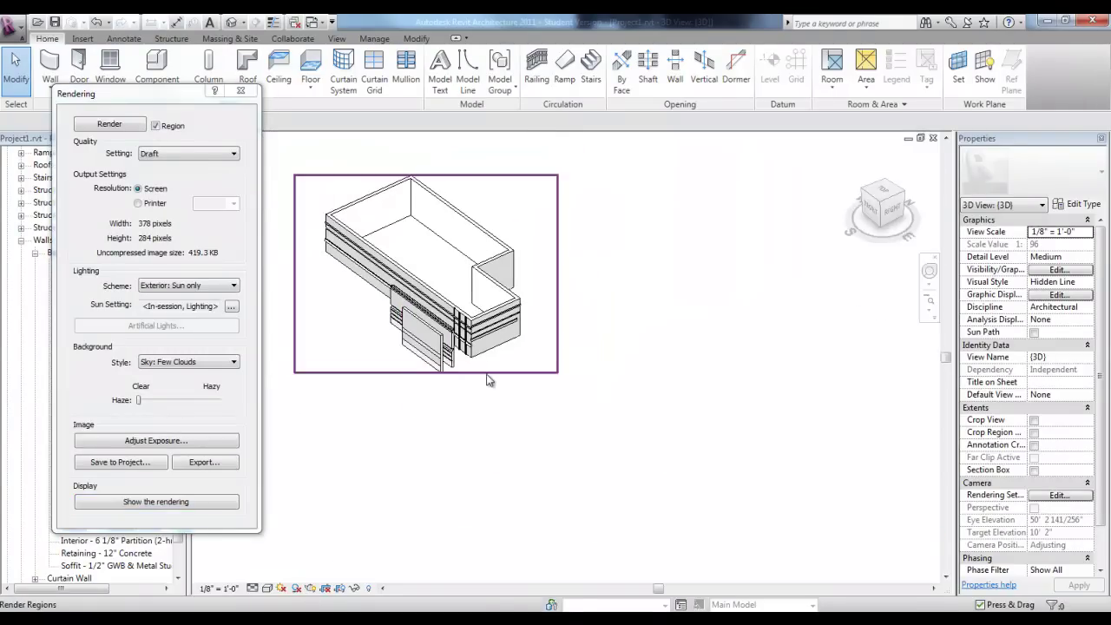
{"action": "left_click", "coordinate": [519, 175]}
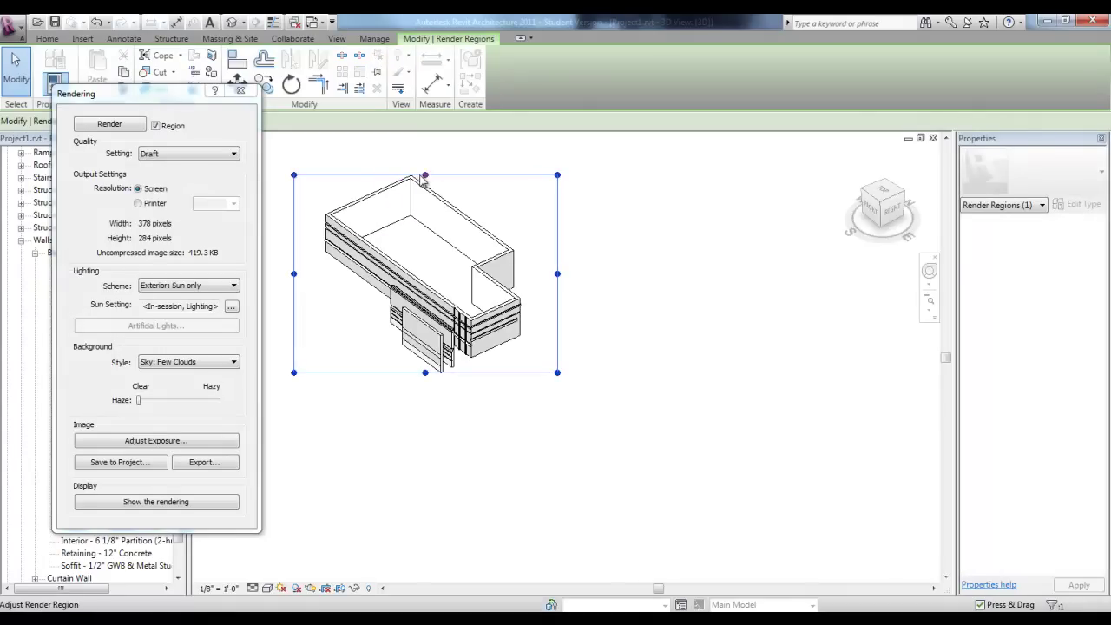
{"action": "left_click_drag", "start_coordinate": [424, 177], "coordinate": [426, 228]}
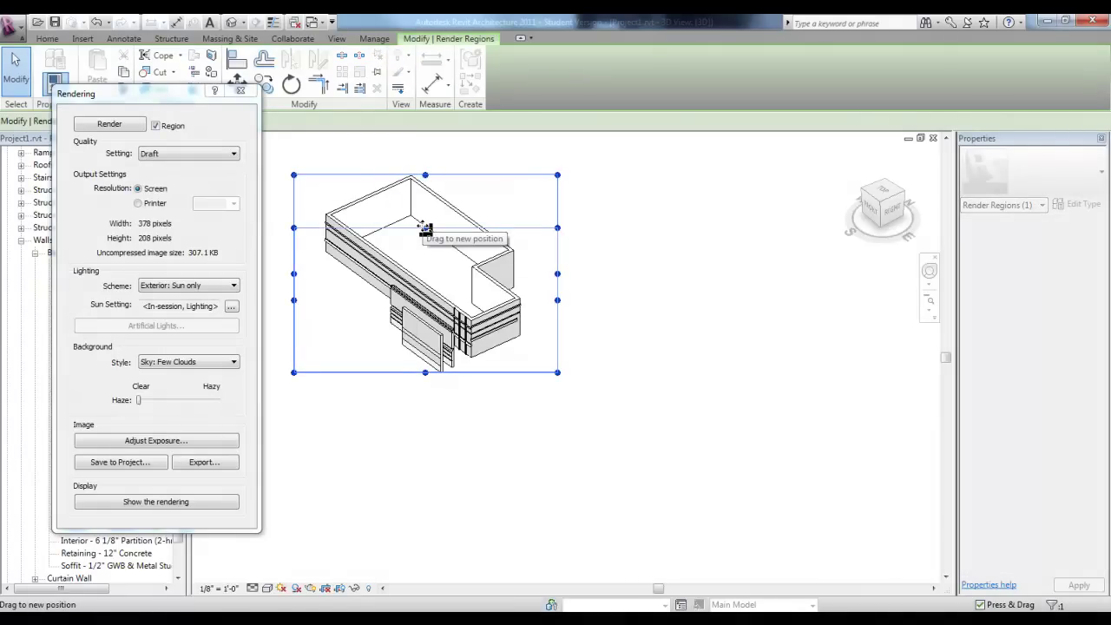
{"action": "left_click_drag", "start_coordinate": [468, 386], "coordinate": [478, 328]}
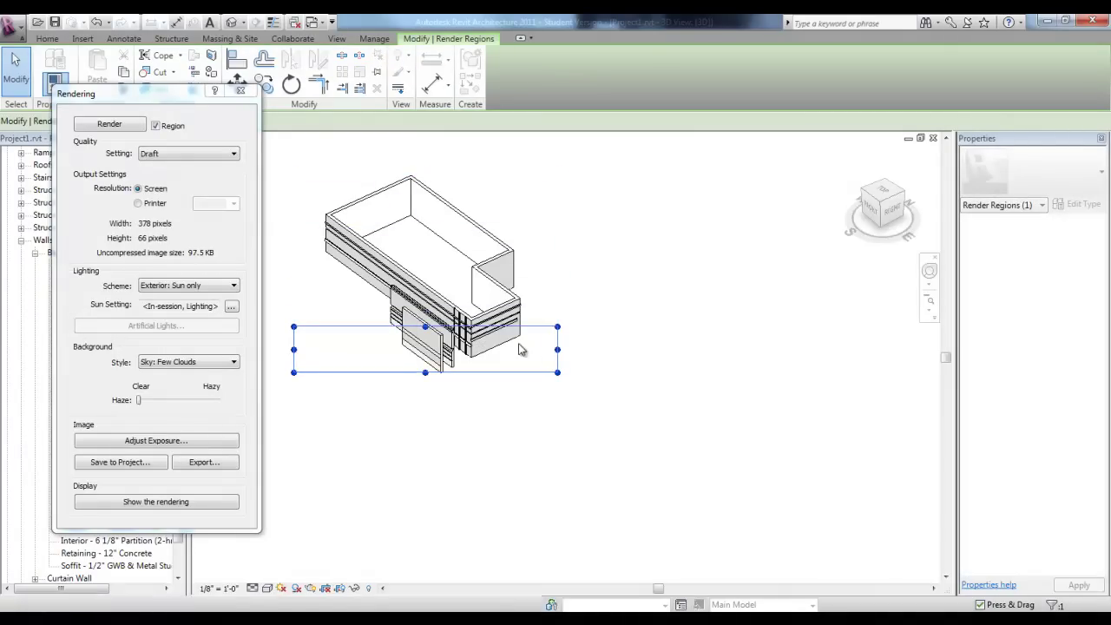
{"action": "left_click_drag", "start_coordinate": [557, 352], "coordinate": [449, 350]}
{"action": "left_click", "coordinate": [292, 363]}
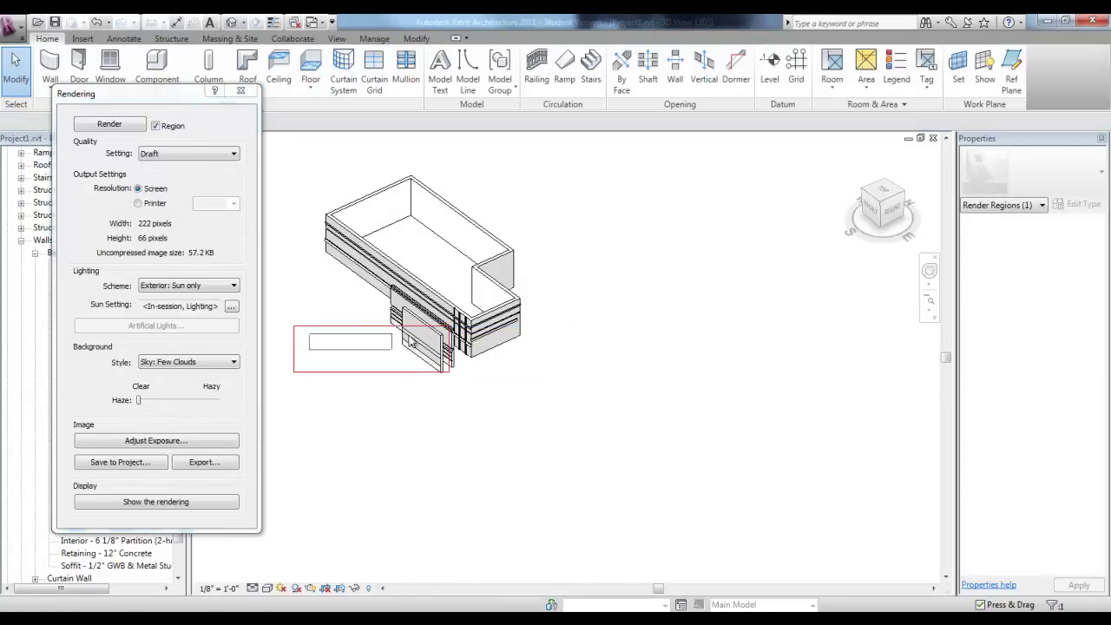
{"action": "left_click", "coordinate": [294, 350]}
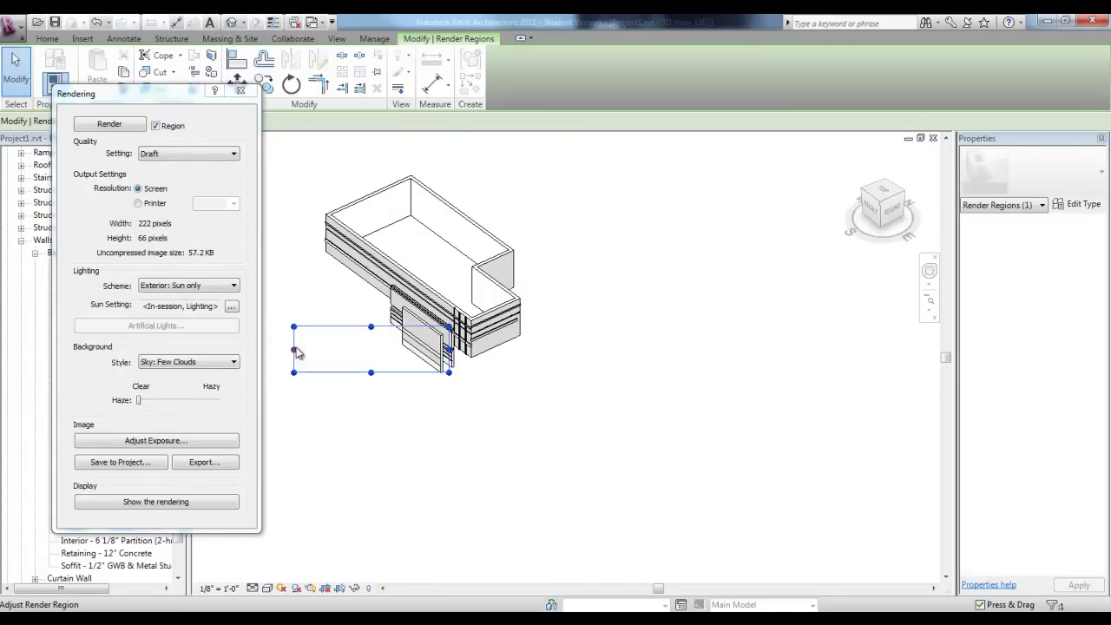
{"action": "left_click_drag", "start_coordinate": [295, 355], "coordinate": [437, 366]}
{"action": "scroll", "coordinate": [436, 365], "scroll_direction": "up", "scroll_amount": 5}
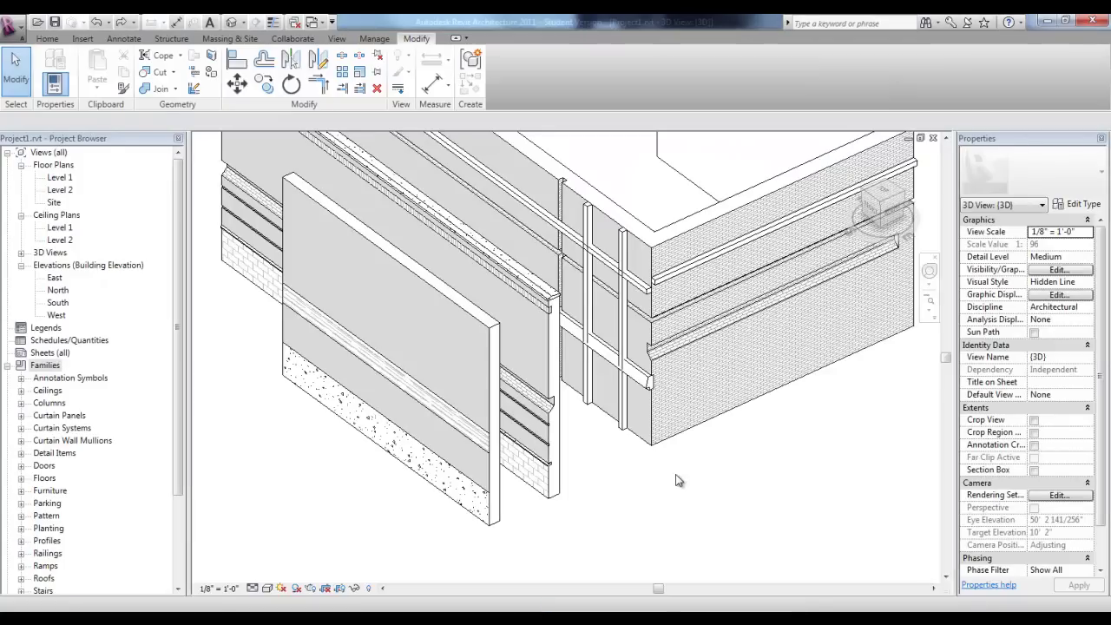
- In the Level 1 plan, draw a vertical section line cutting through the front walls
{"action": "middle_click_drag", "start_coordinate": [676, 475], "coordinate": [644, 546], "text": "shift"}
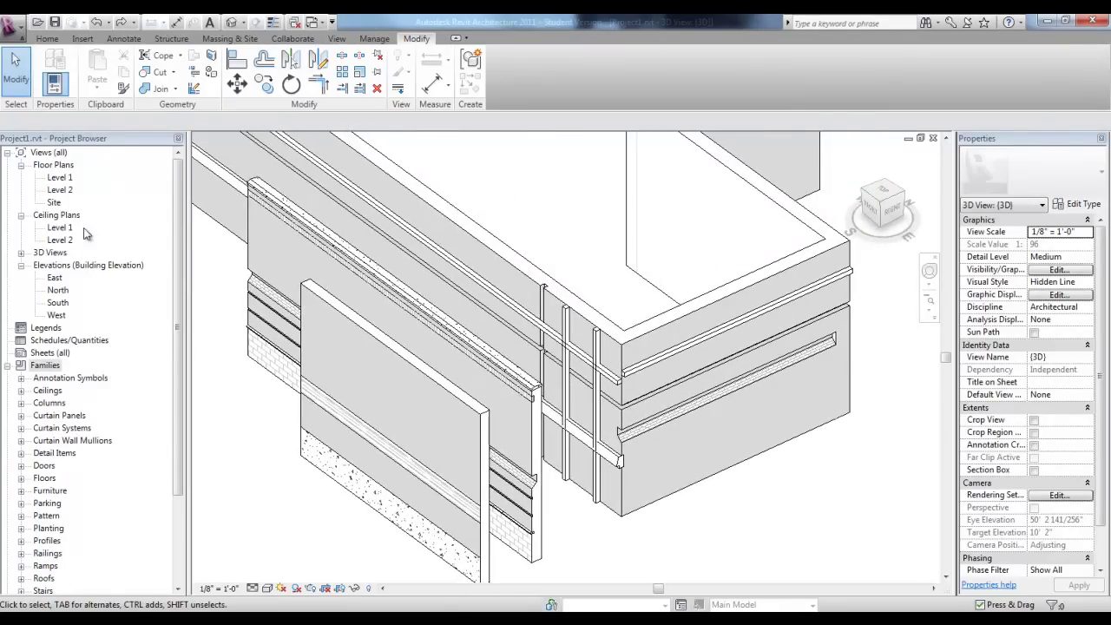
{"action": "double_click", "coordinate": [52, 178]}
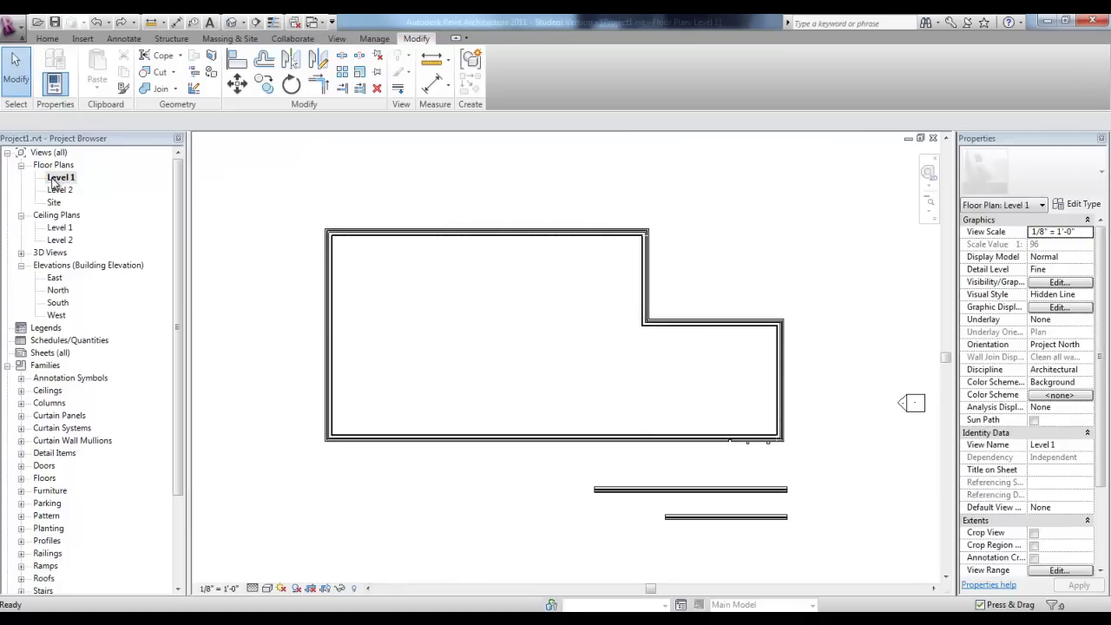
{"action": "left_click", "coordinate": [337, 39]}
{"action": "left_click", "coordinate": [365, 63]}
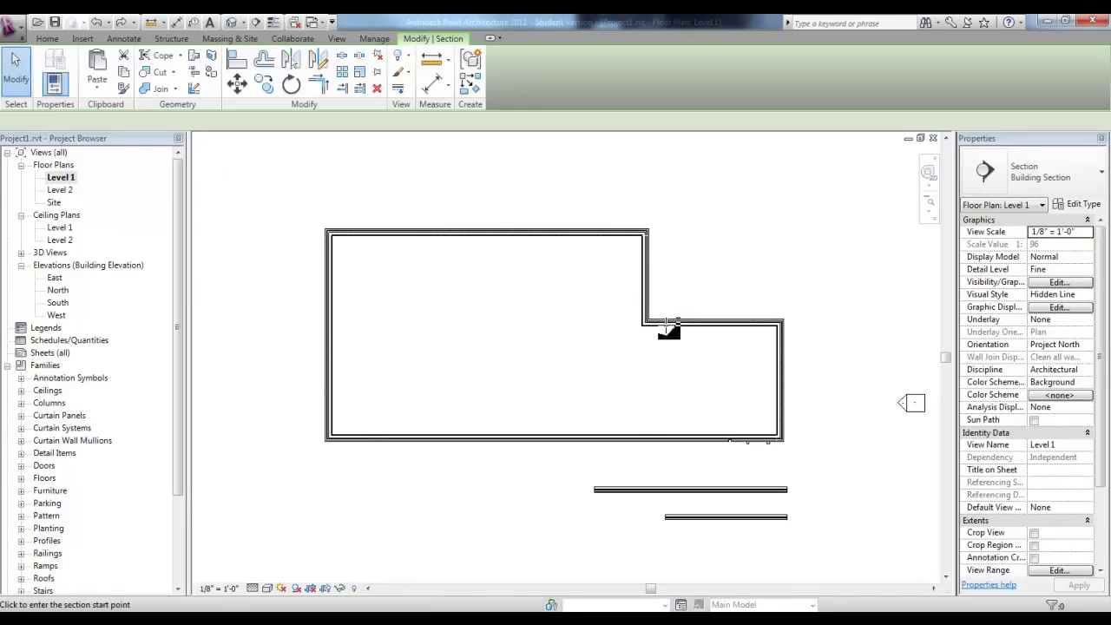
{"action": "left_click", "coordinate": [738, 396]}
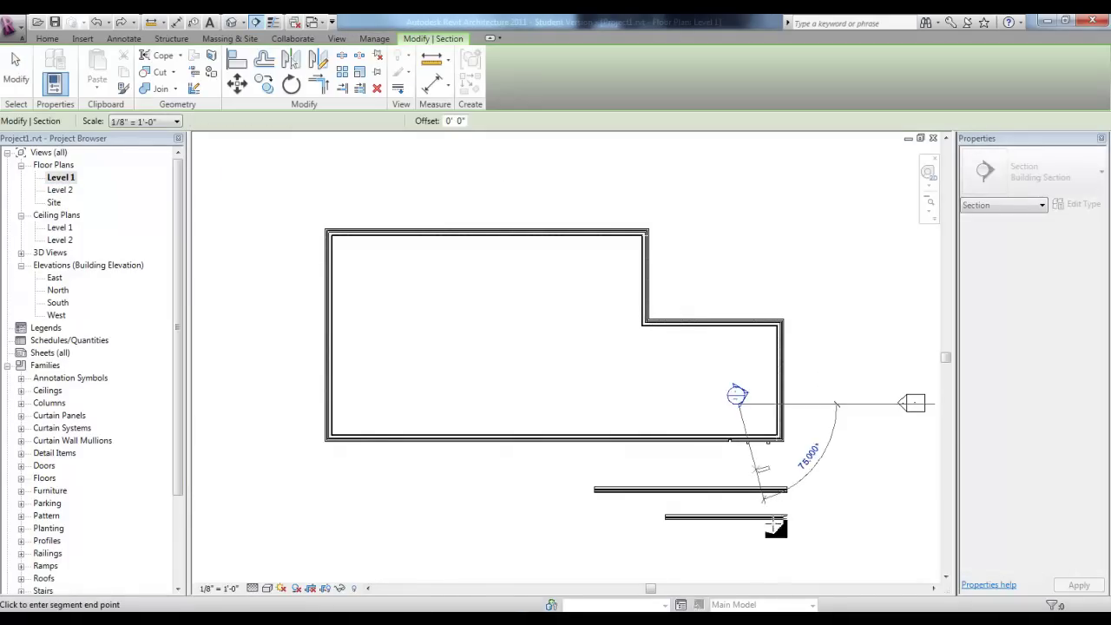
{"action": "left_click", "coordinate": [739, 554]}
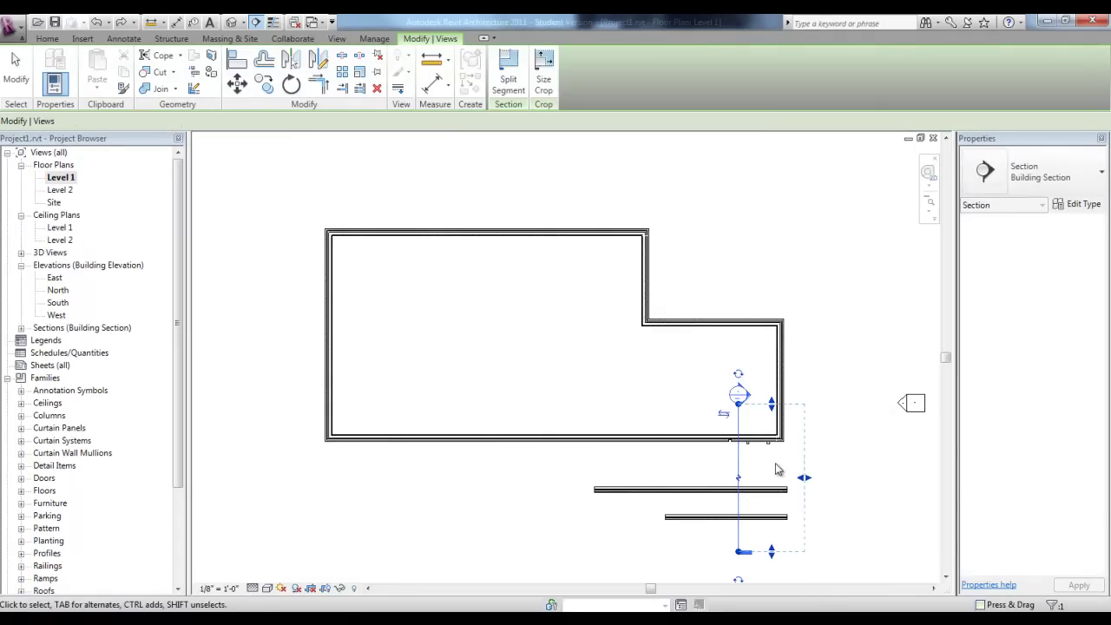
{"action": "key", "text": "Escape"}
- Open Section 1 and set its detail level to Fine to show wall hatching
{"action": "double_click", "coordinate": [738, 396]}
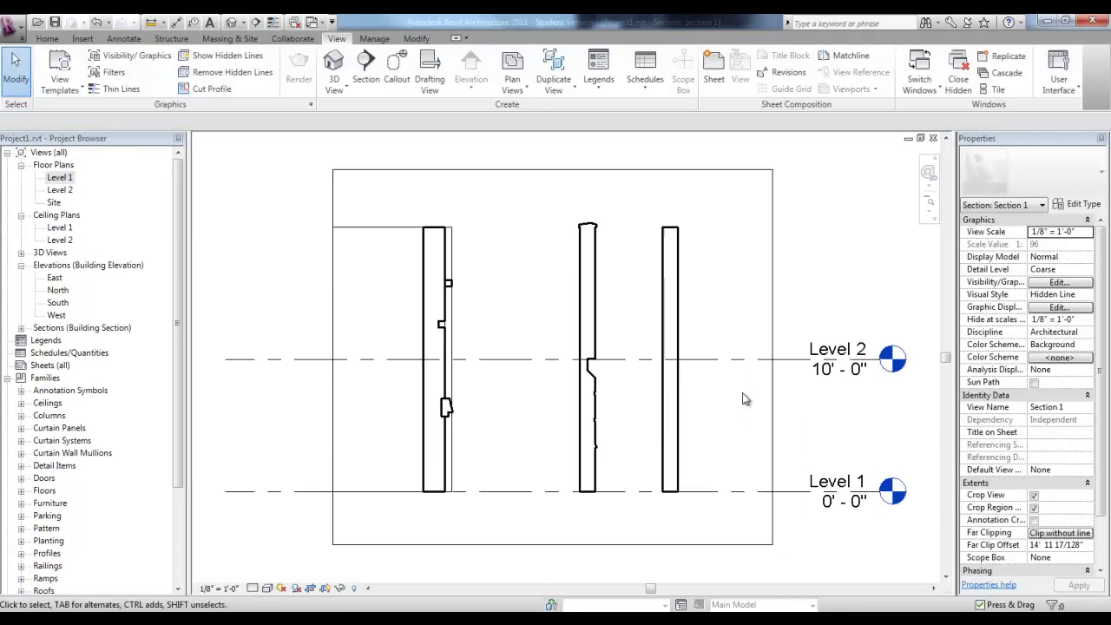
{"action": "scroll", "coordinate": [529, 448], "scroll_direction": "up", "scroll_amount": 1}
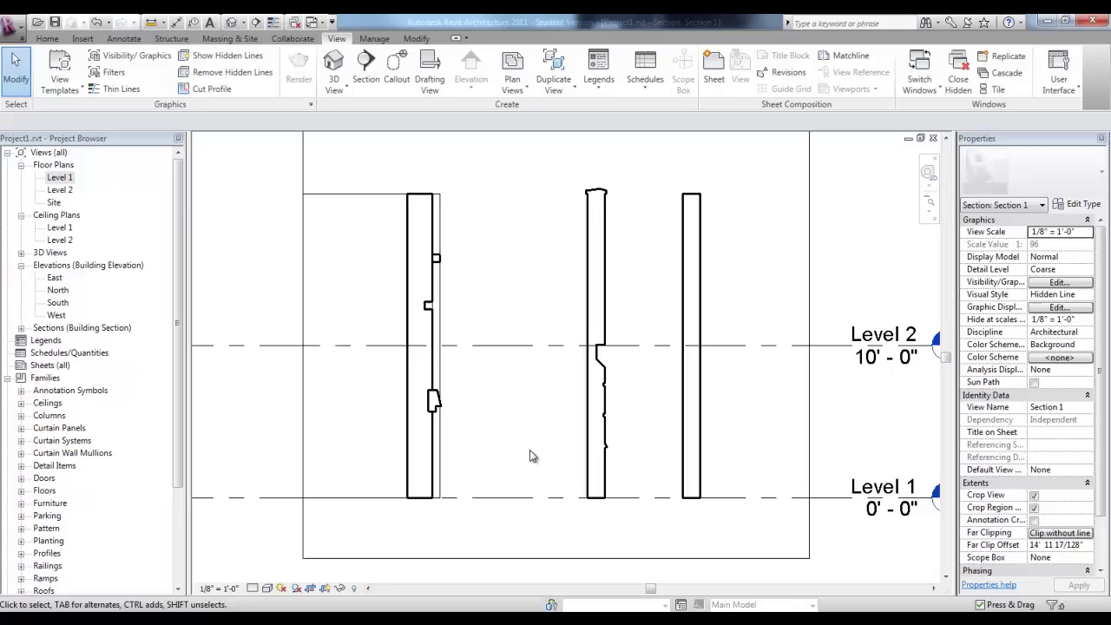
{"action": "left_click", "coordinate": [254, 589]}
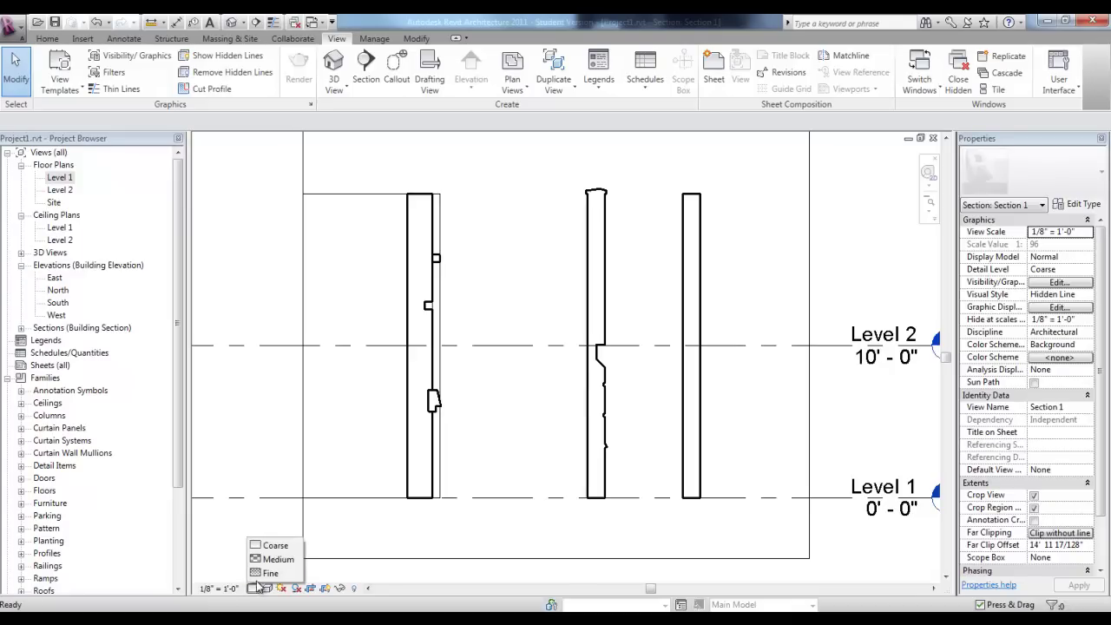
{"action": "left_click", "coordinate": [254, 590]}
{"action": "left_click", "coordinate": [256, 592]}
{"action": "left_click", "coordinate": [270, 573]}
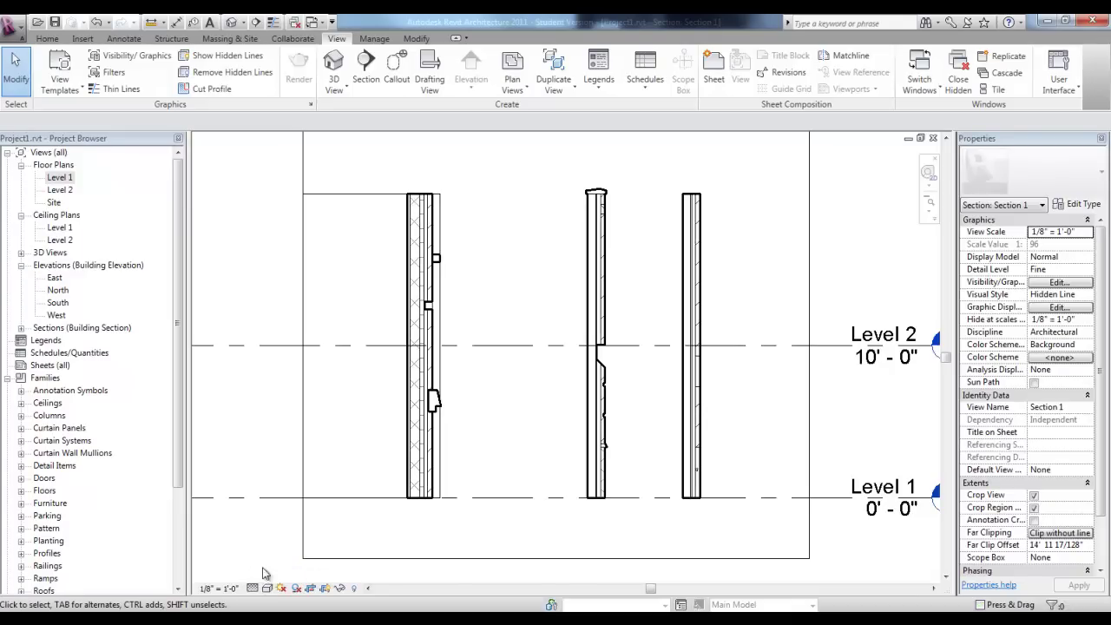
- Return to the default 3D view of the building
{"action": "scroll", "coordinate": [495, 387], "scroll_direction": "up", "scroll_amount": 1}
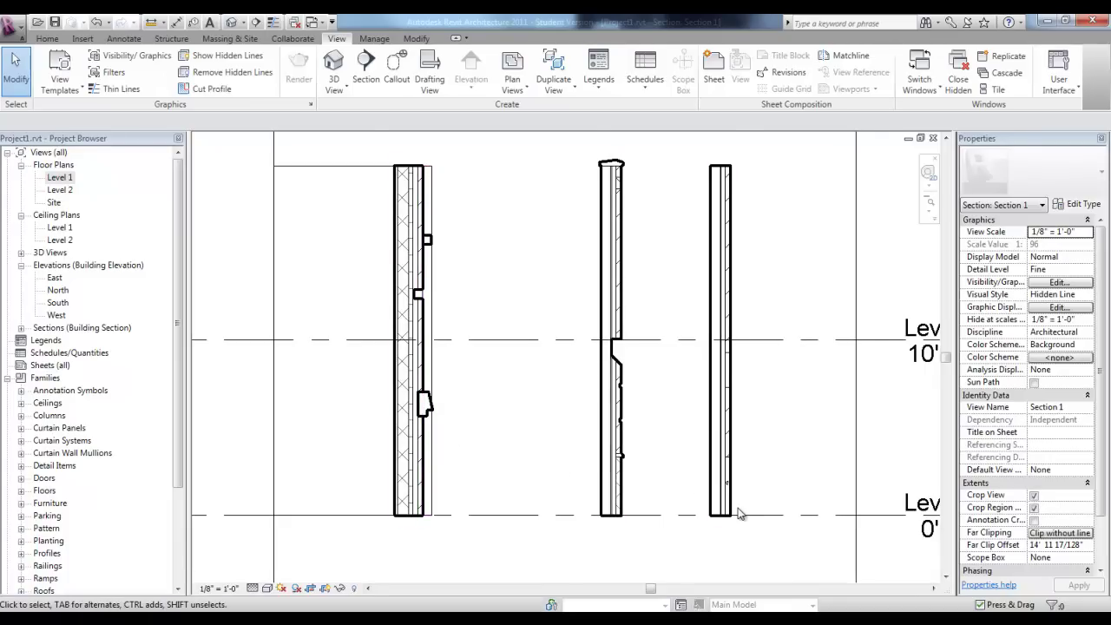
{"action": "scroll", "coordinate": [737, 513], "scroll_direction": "up", "scroll_amount": 3}
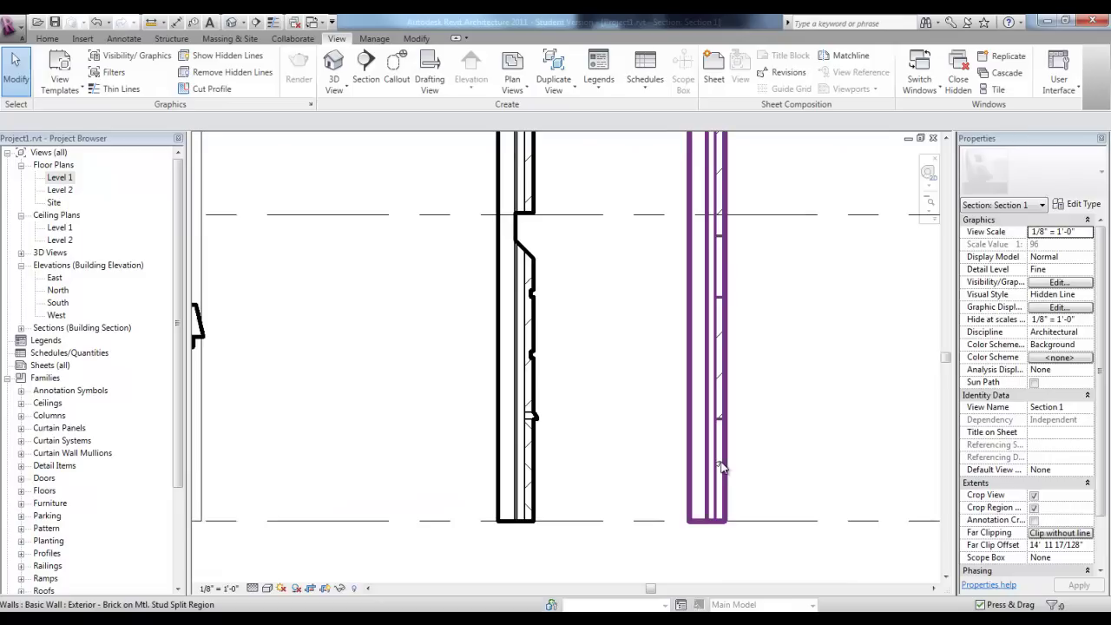
{"action": "scroll", "coordinate": [583, 373], "scroll_direction": "down", "scroll_amount": 3}
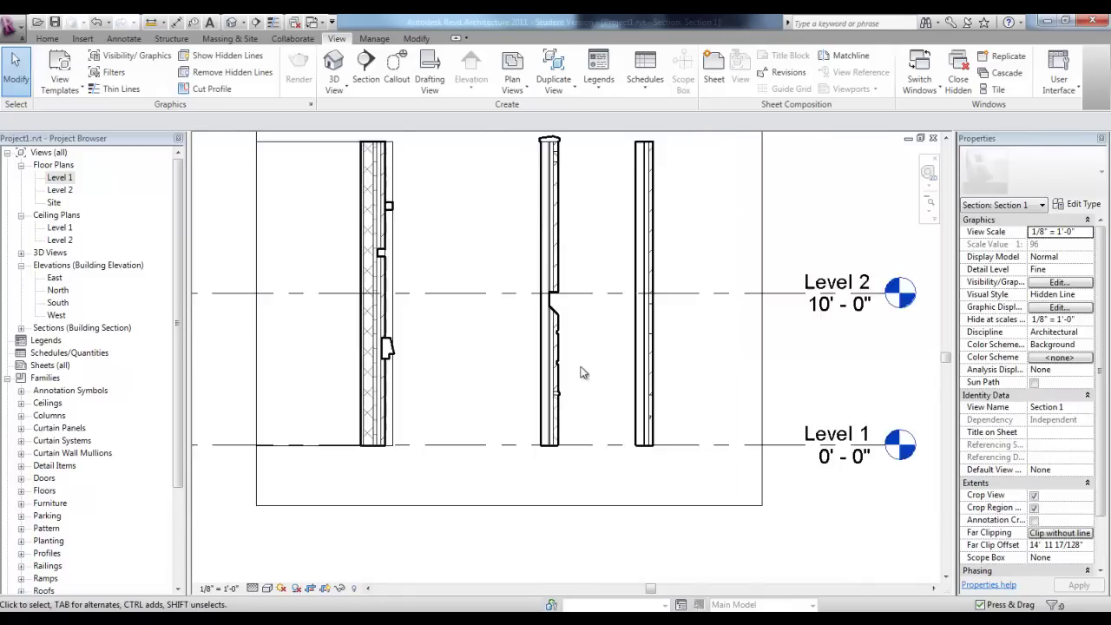
{"action": "left_click", "coordinate": [233, 23]}
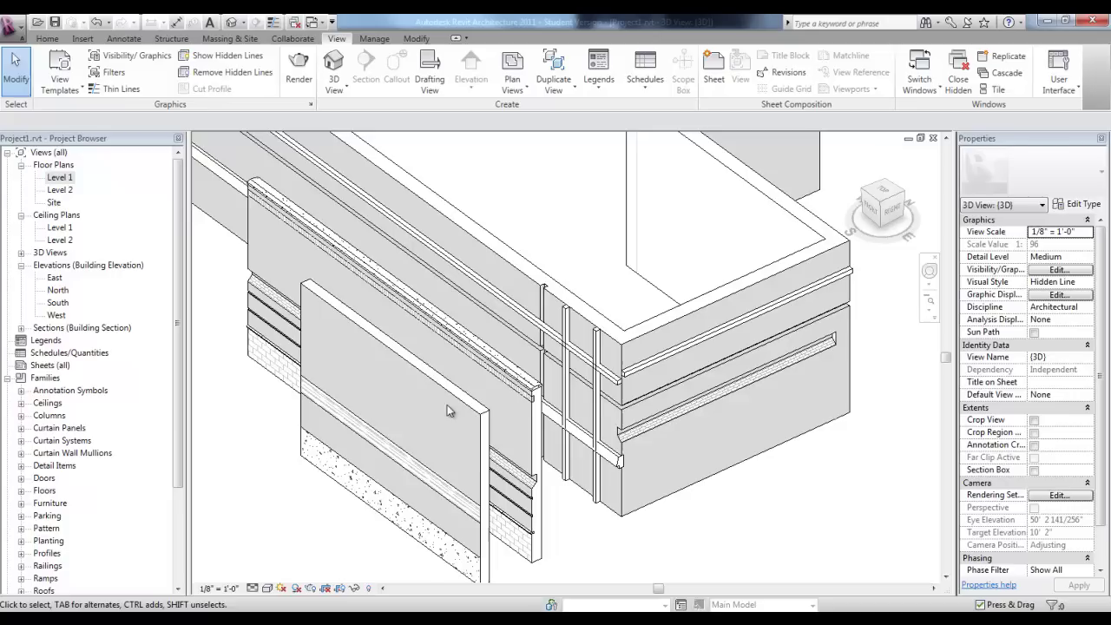
- Zoom and pan onto the inside wall corner at the building's open top, with Modify tools showing
{"action": "left_click", "coordinate": [482, 540]}
{"action": "key", "text": "Escape"}
{"action": "scroll", "coordinate": [569, 538], "scroll_direction": "down", "scroll_amount": 1}
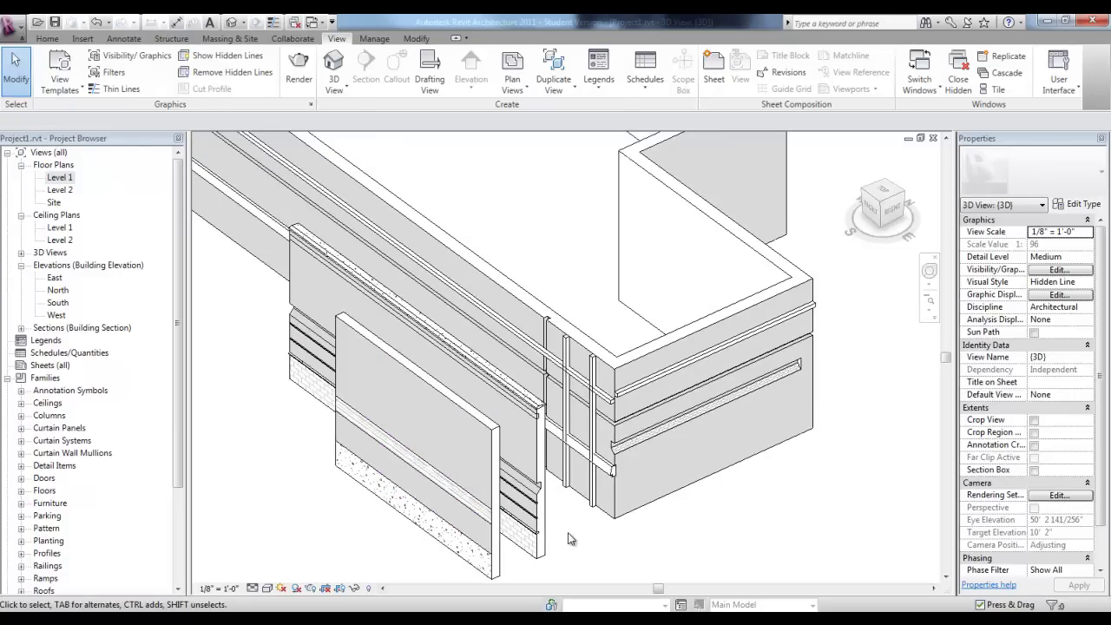
{"action": "scroll", "coordinate": [569, 539], "scroll_direction": "down", "scroll_amount": 1}
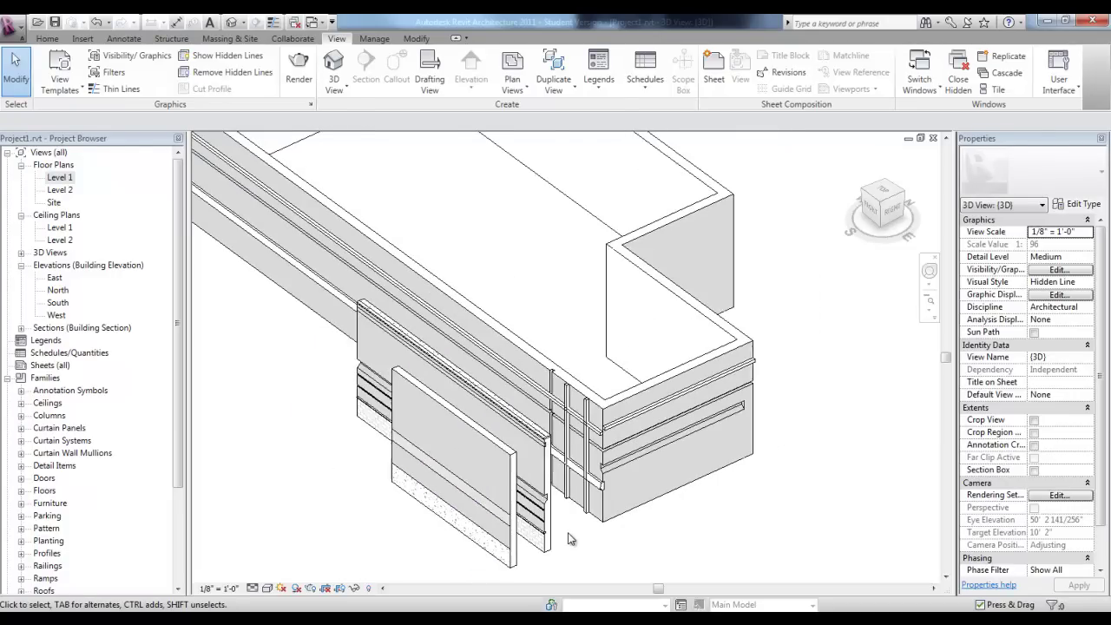
{"action": "scroll", "coordinate": [465, 215], "scroll_direction": "up", "scroll_amount": 2}
{"action": "middle_click_drag", "start_coordinate": [464, 216], "coordinate": [579, 460]}
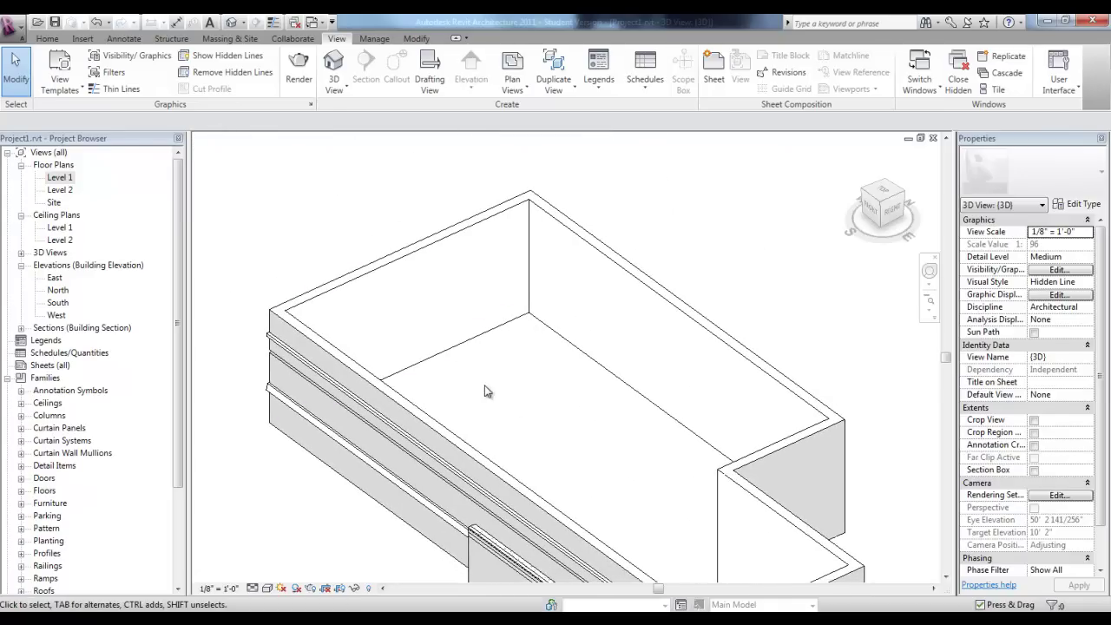
{"action": "scroll", "coordinate": [477, 383], "scroll_direction": "up", "scroll_amount": 1}
{"action": "middle_click_drag", "start_coordinate": [477, 383], "coordinate": [556, 430]}
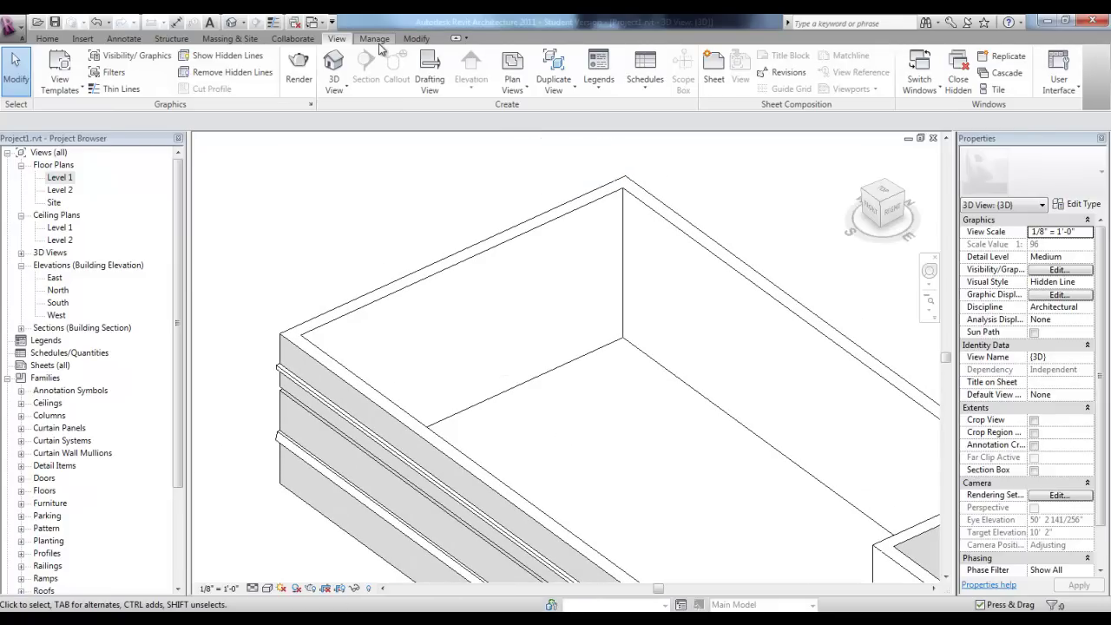
{"action": "left_click", "coordinate": [416, 39]}
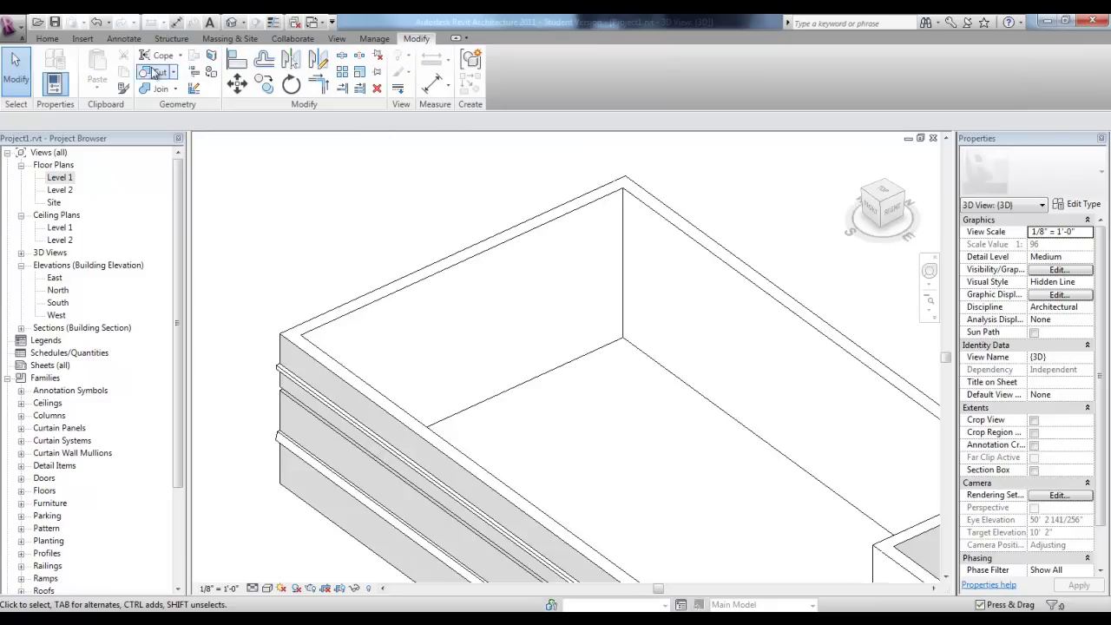
- Split the wall's inner face with a stepped boundary line running to its left edge
{"action": "left_click", "coordinate": [214, 56]}
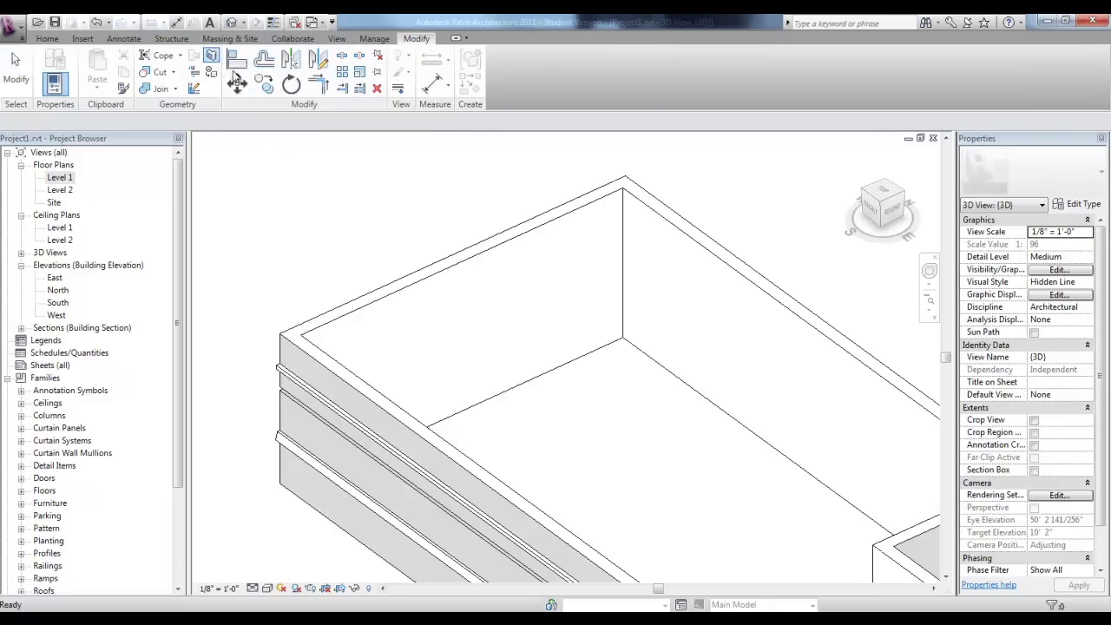
{"action": "left_click", "coordinate": [491, 259]}
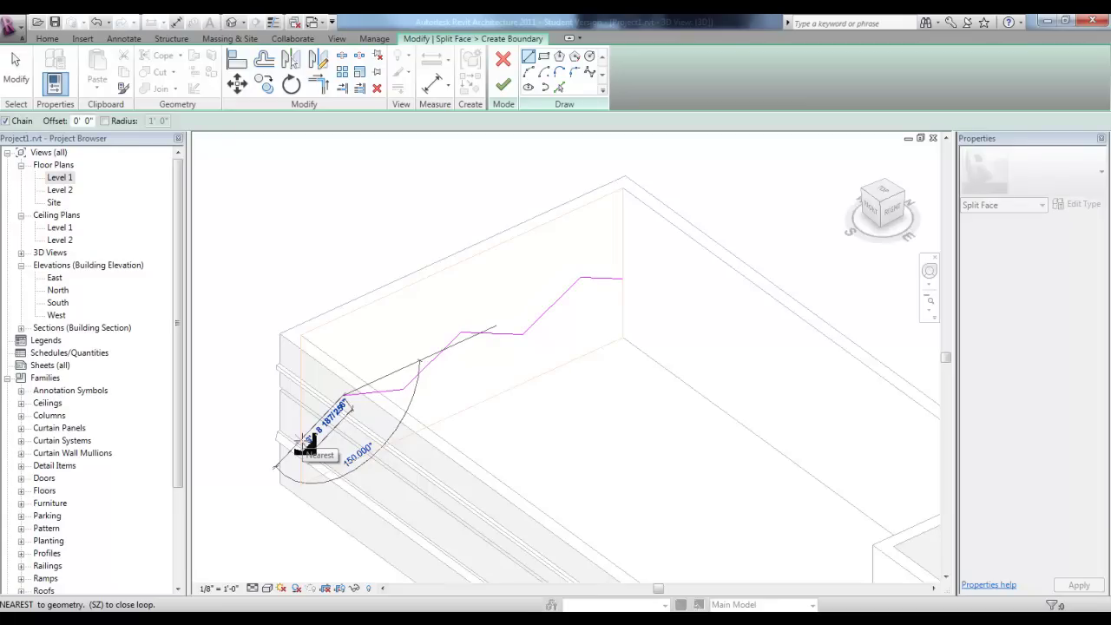
{"action": "left_click", "coordinate": [299, 438]}
{"action": "key", "text": "Escape"}
{"action": "key", "text": "Escape"}
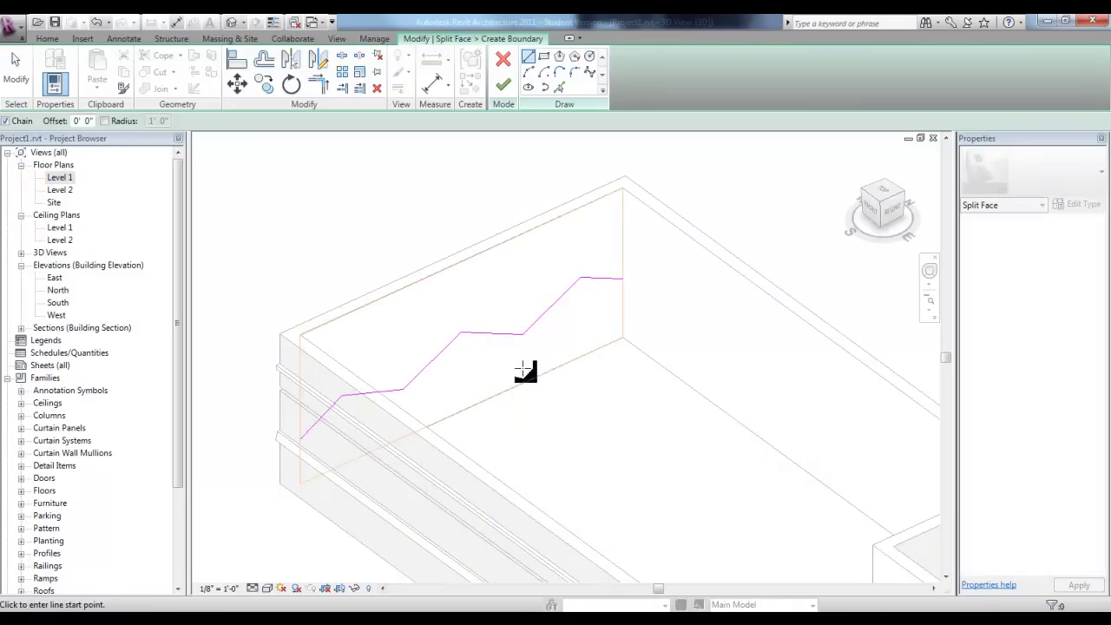
{"action": "left_click", "coordinate": [504, 85]}
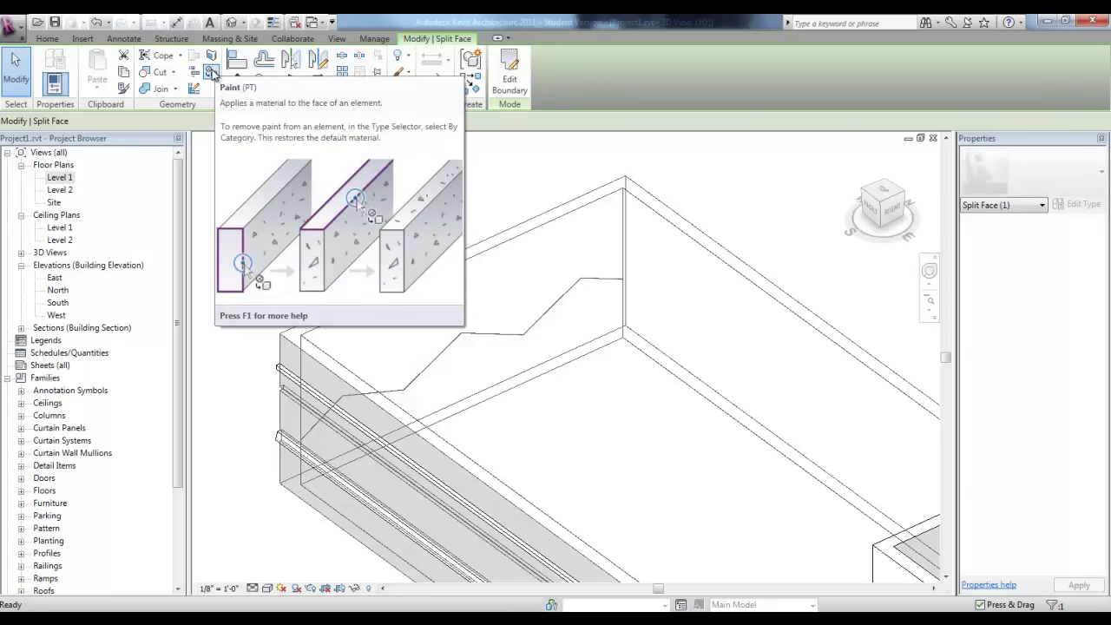
- Paint the stepped split region on the inner wall face with Carpet (1)
{"action": "left_click", "coordinate": [212, 73]}
{"action": "left_click", "coordinate": [626, 79]}
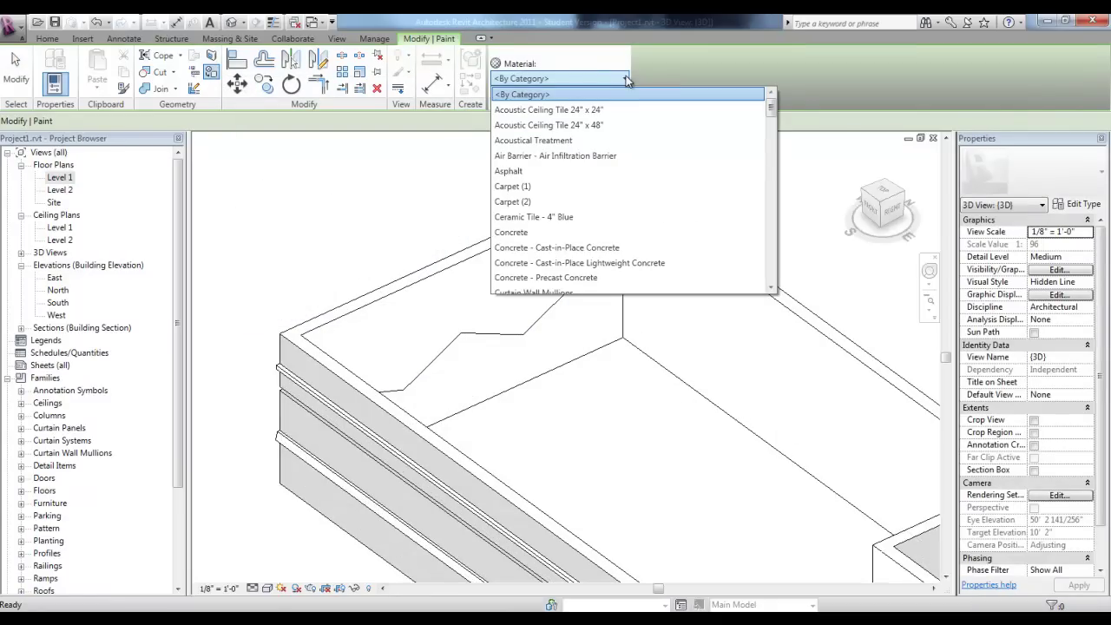
{"action": "left_click", "coordinate": [531, 186]}
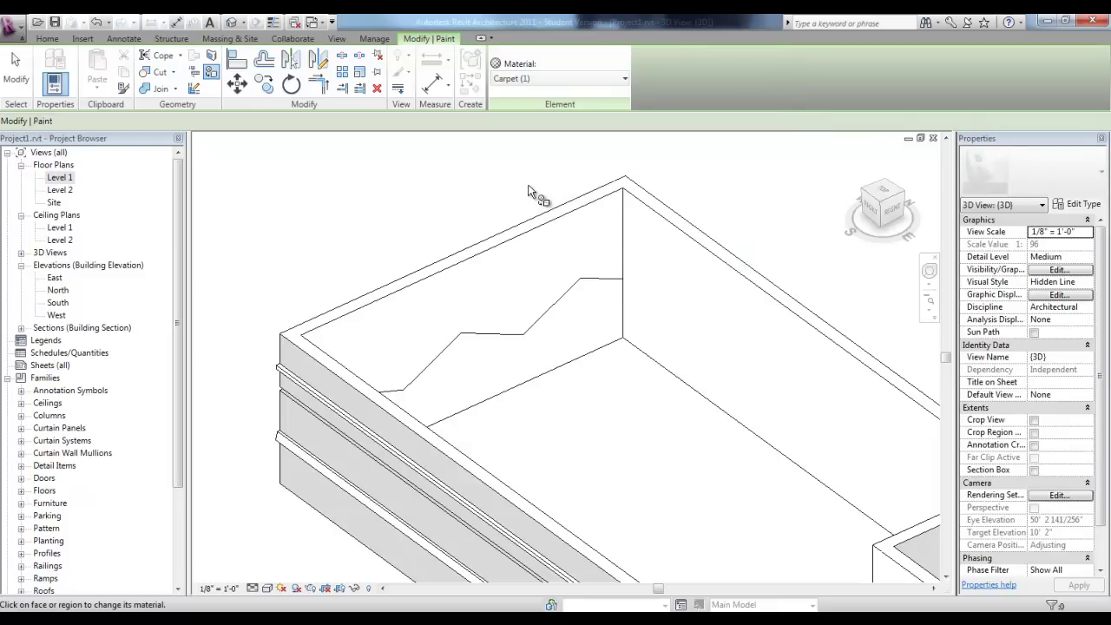
{"action": "left_click", "coordinate": [560, 301]}
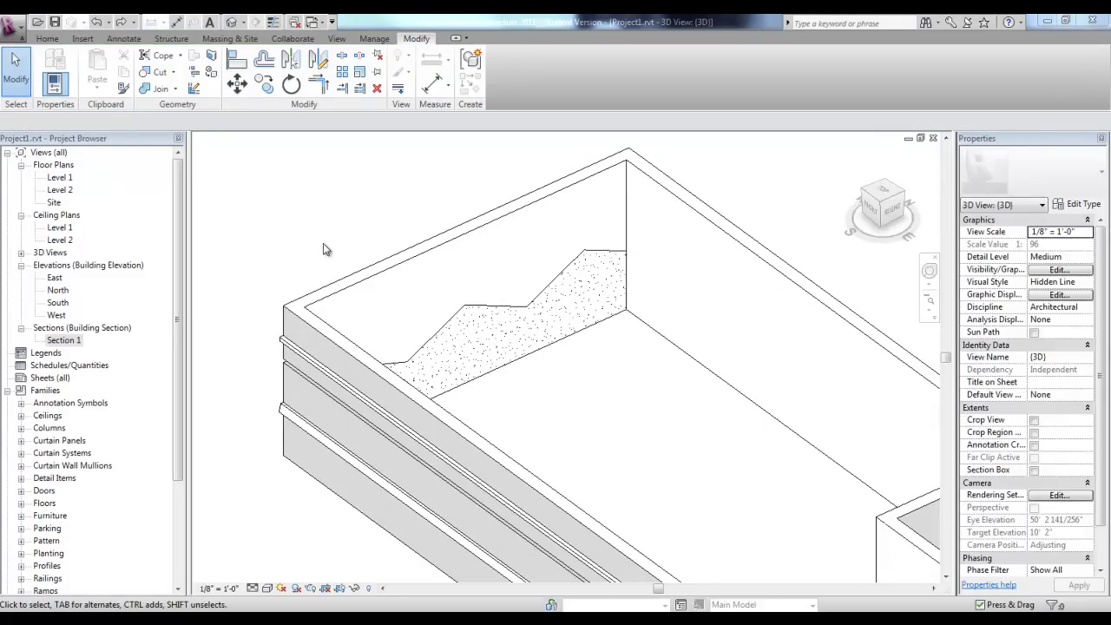
- In the Section 1 view, use Join on the cornice wall sweep and then the left wall
{"action": "double_click", "coordinate": [59, 344]}
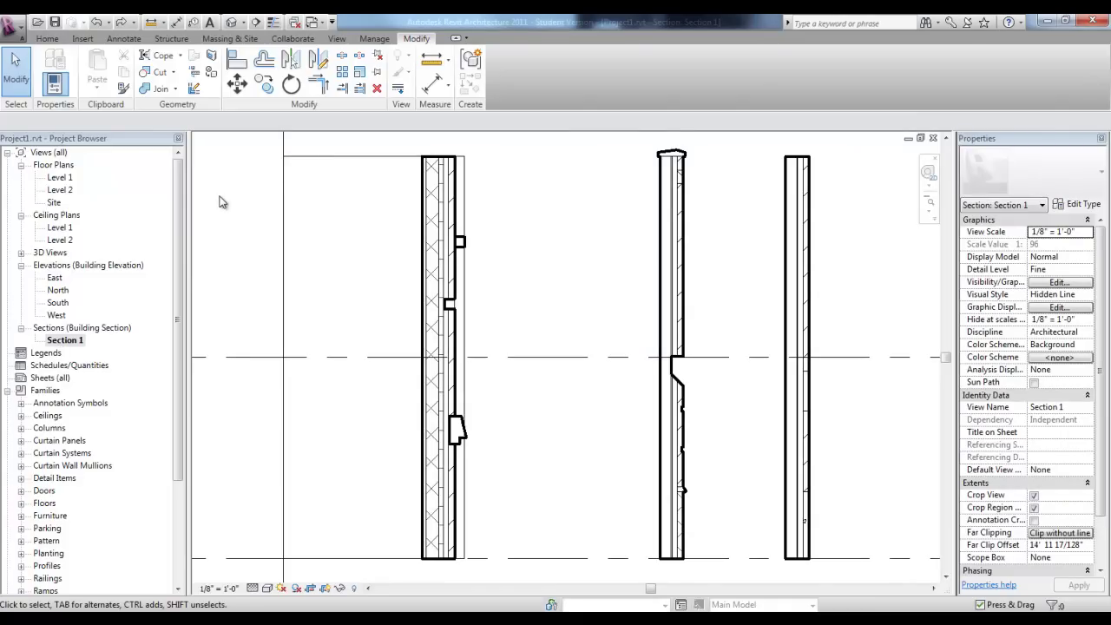
{"action": "left_click", "coordinate": [160, 88]}
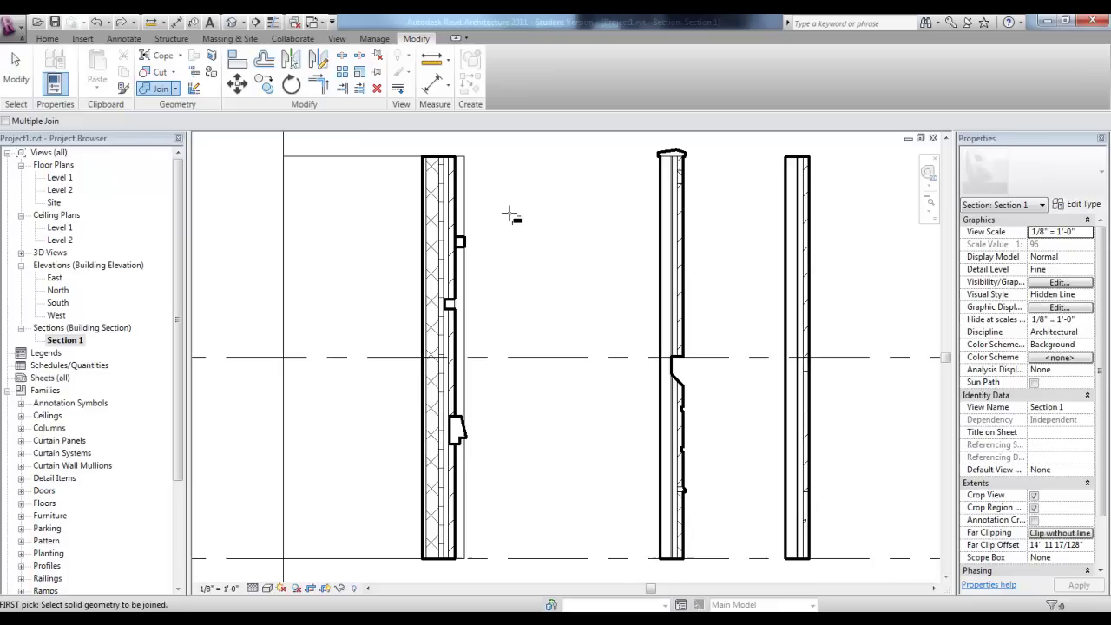
{"action": "left_click", "coordinate": [460, 247]}
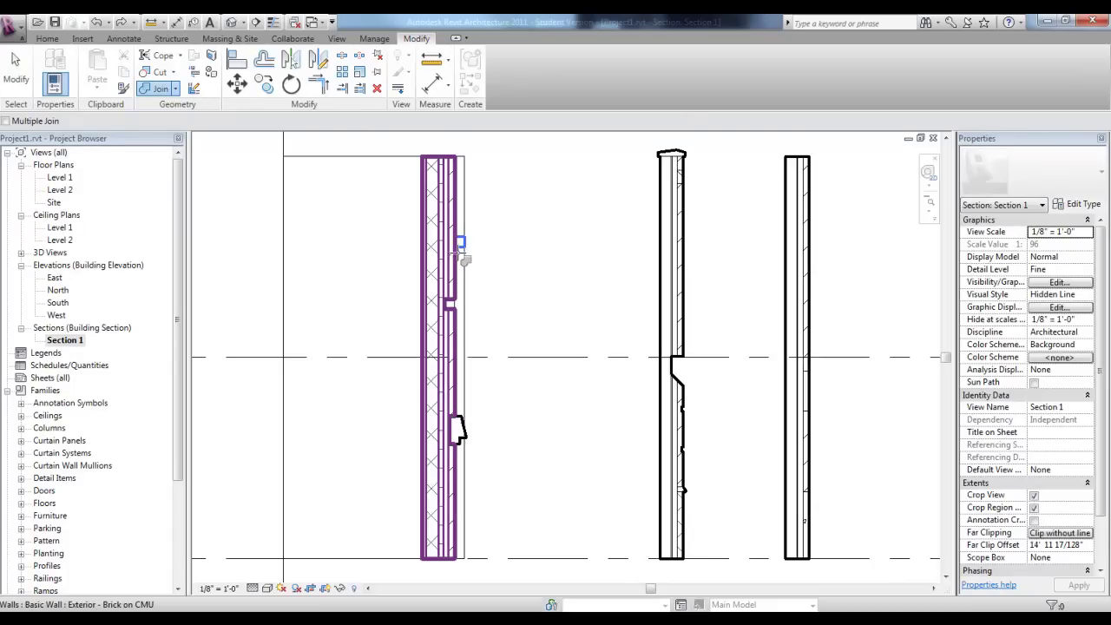
{"action": "left_click", "coordinate": [458, 243]}
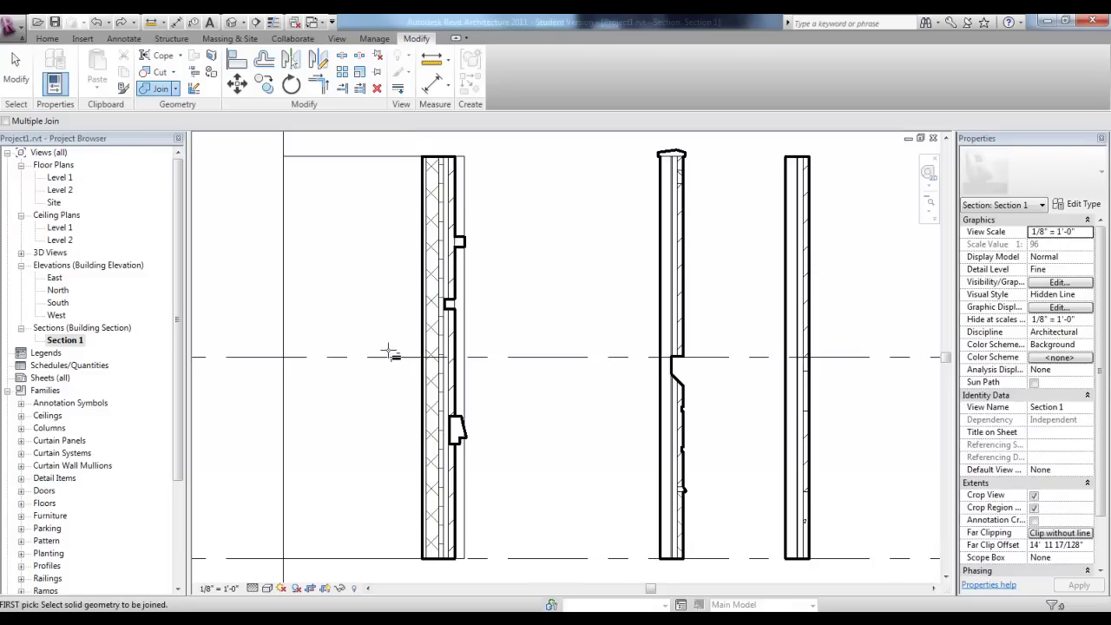
{"action": "left_click", "coordinate": [374, 39]}
{"action": "left_click", "coordinate": [336, 38]}
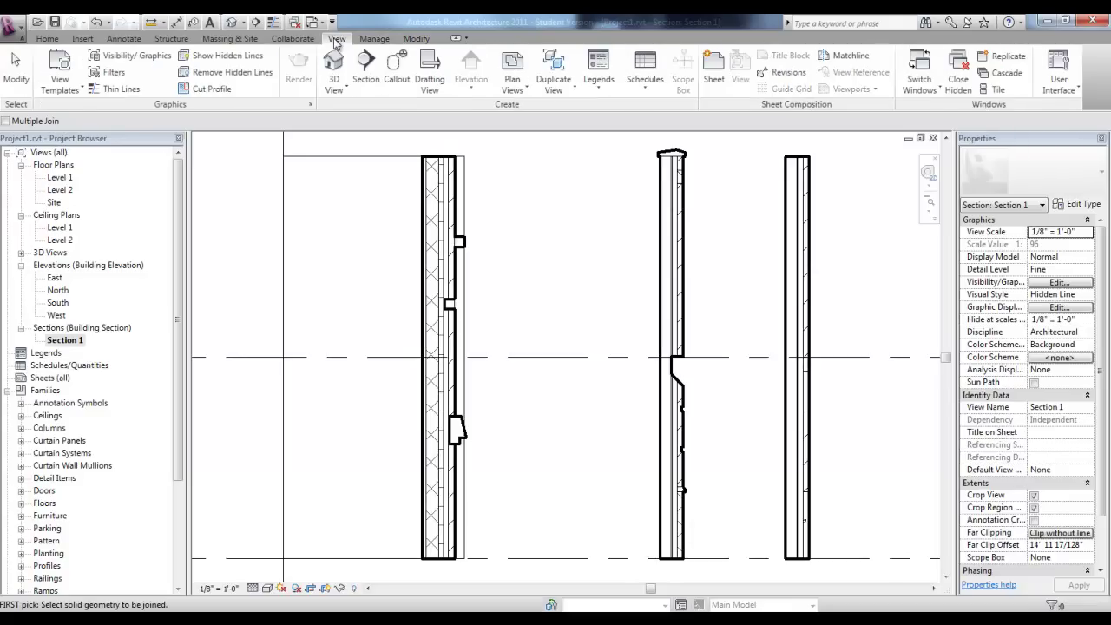
{"action": "left_click", "coordinate": [117, 91]}
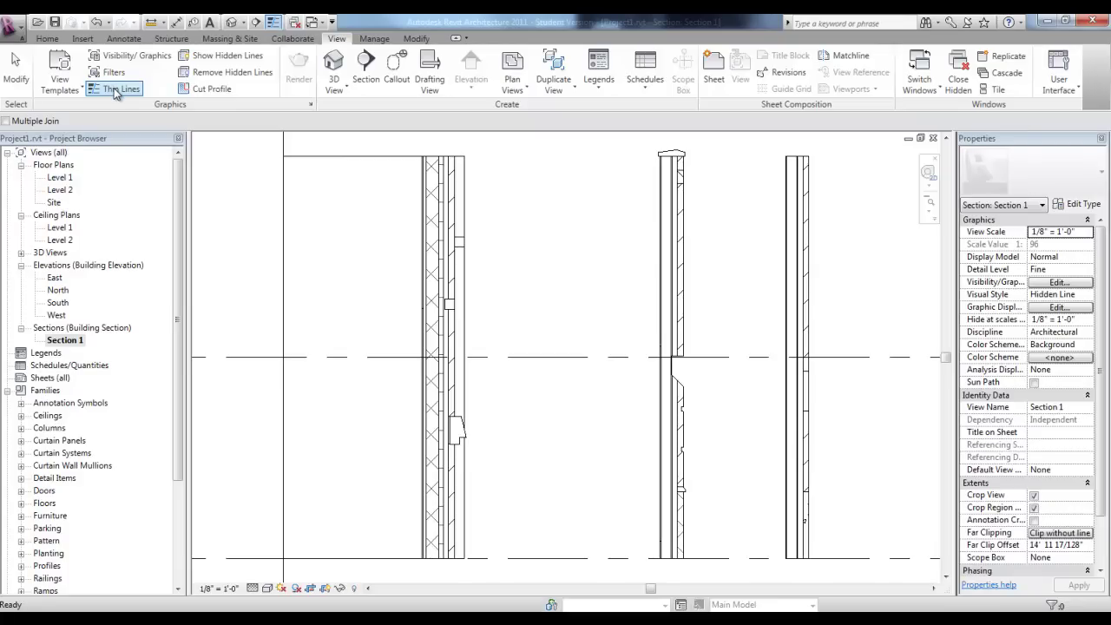
{"action": "left_click", "coordinate": [116, 90]}
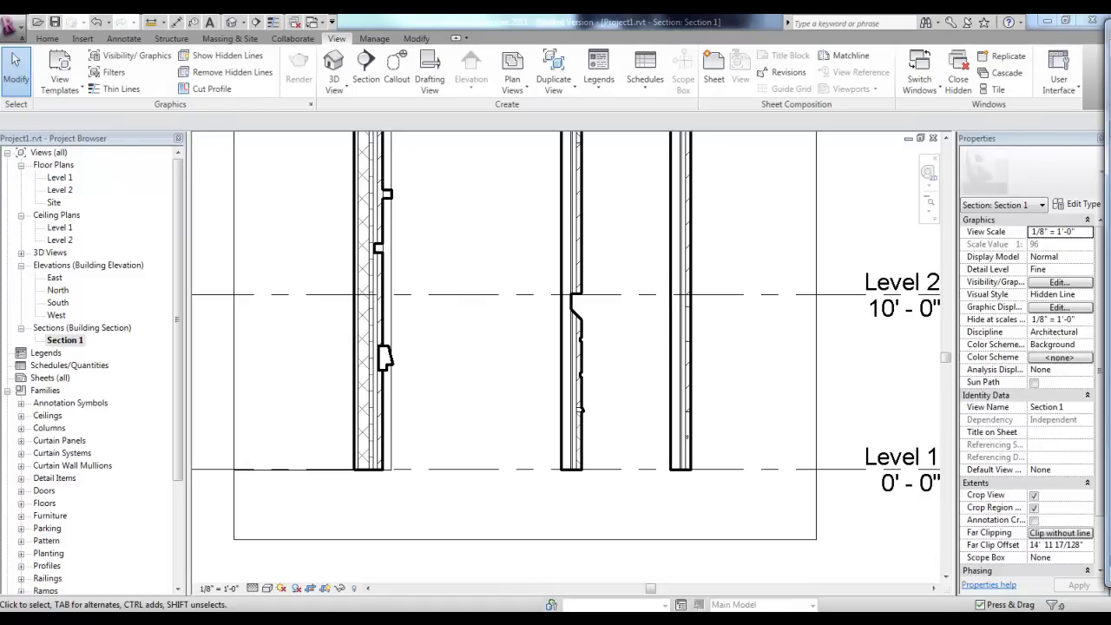
- Drag the middle wall's bottom handle to extend its base about 2' 4" below Level 1
{"action": "left_click", "coordinate": [580, 467]}
{"action": "scroll", "coordinate": [638, 428], "scroll_direction": "up", "scroll_amount": 2}
{"action": "left_click", "coordinate": [636, 426]}
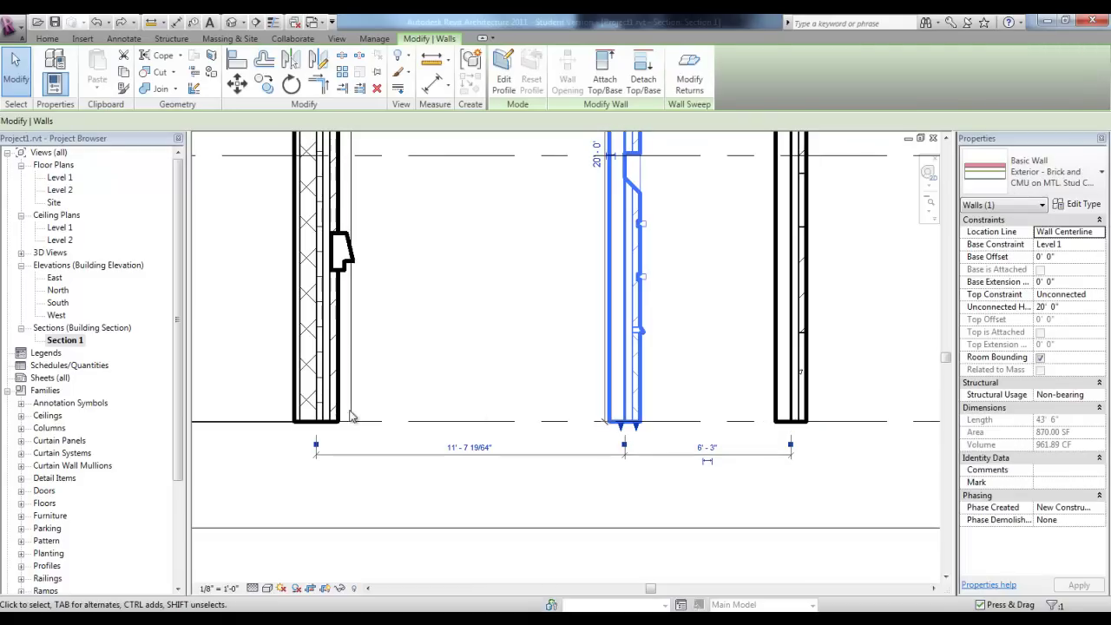
{"action": "left_click", "coordinate": [342, 391]}
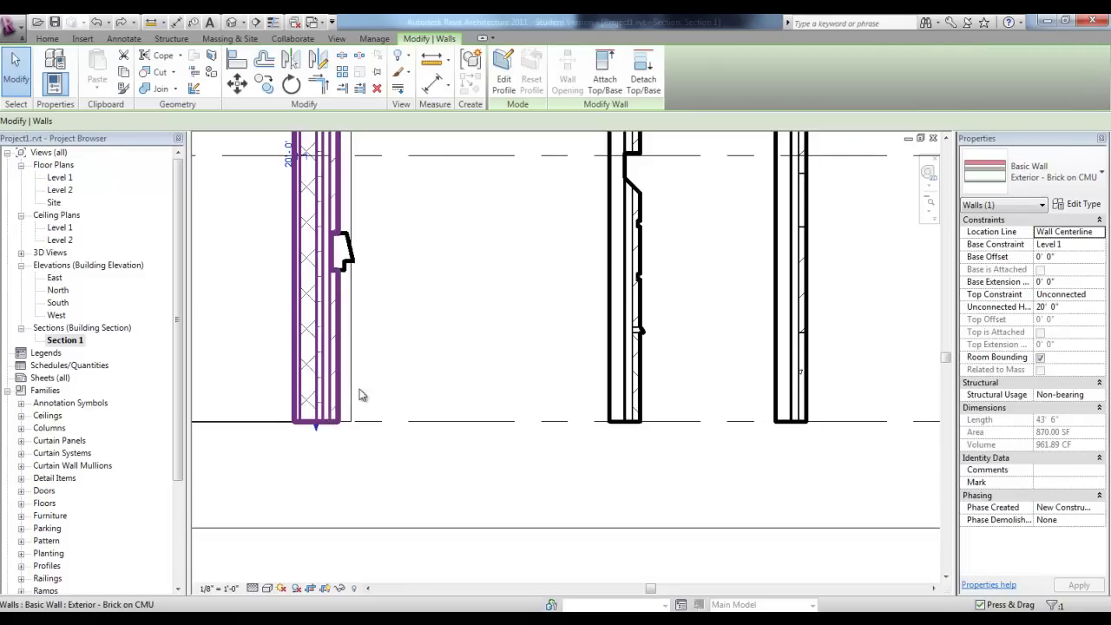
{"action": "left_click", "coordinate": [640, 427]}
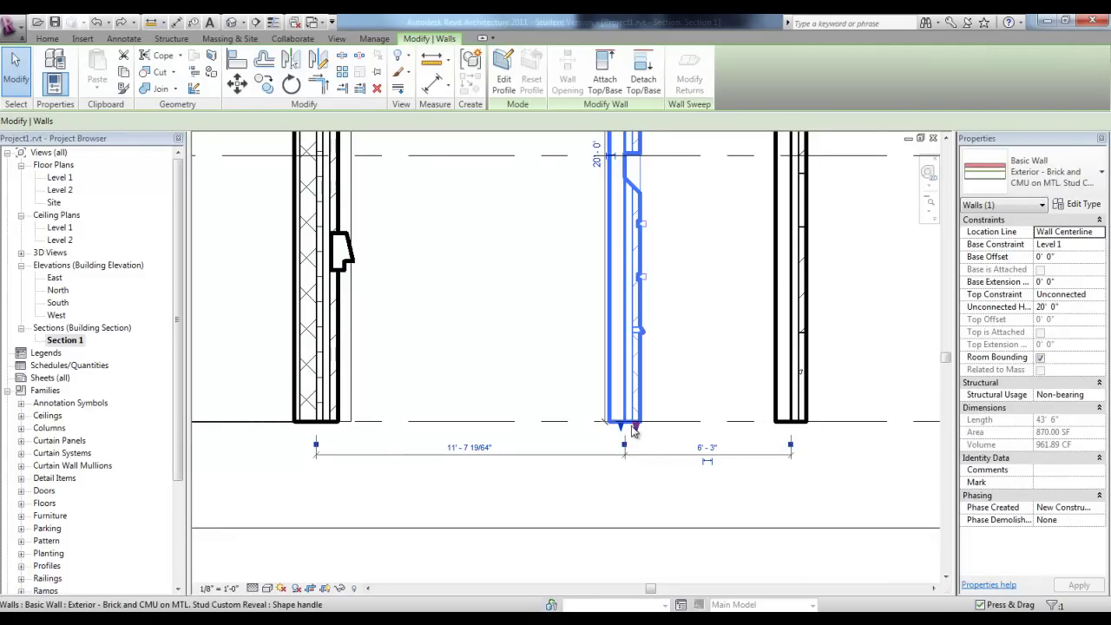
{"action": "left_click_drag", "start_coordinate": [636, 432], "coordinate": [638, 489]}
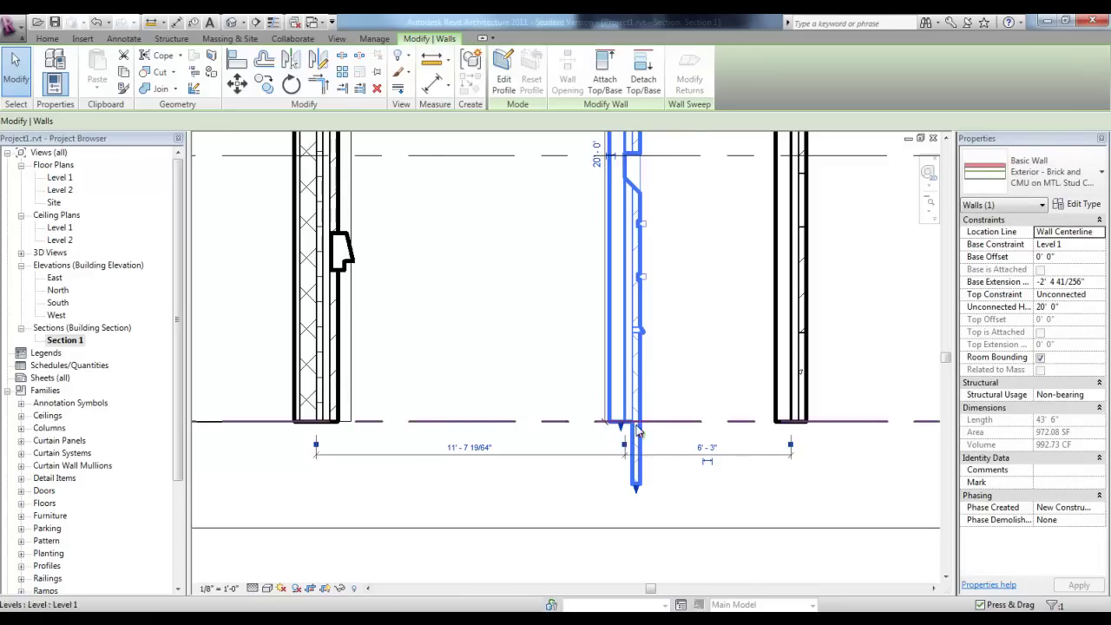
{"action": "left_click", "coordinate": [748, 449]}
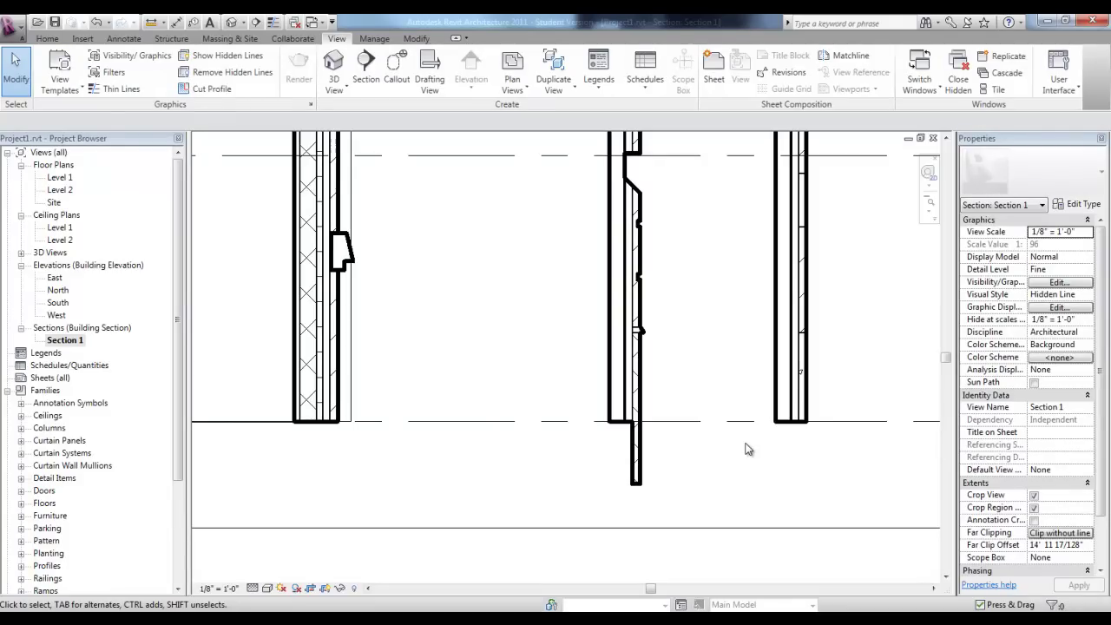
- Open the right wall type's Edit Assembly with section preview and vertical region editing active
{"action": "left_click", "coordinate": [779, 396]}
{"action": "double_click", "coordinate": [778, 397]}
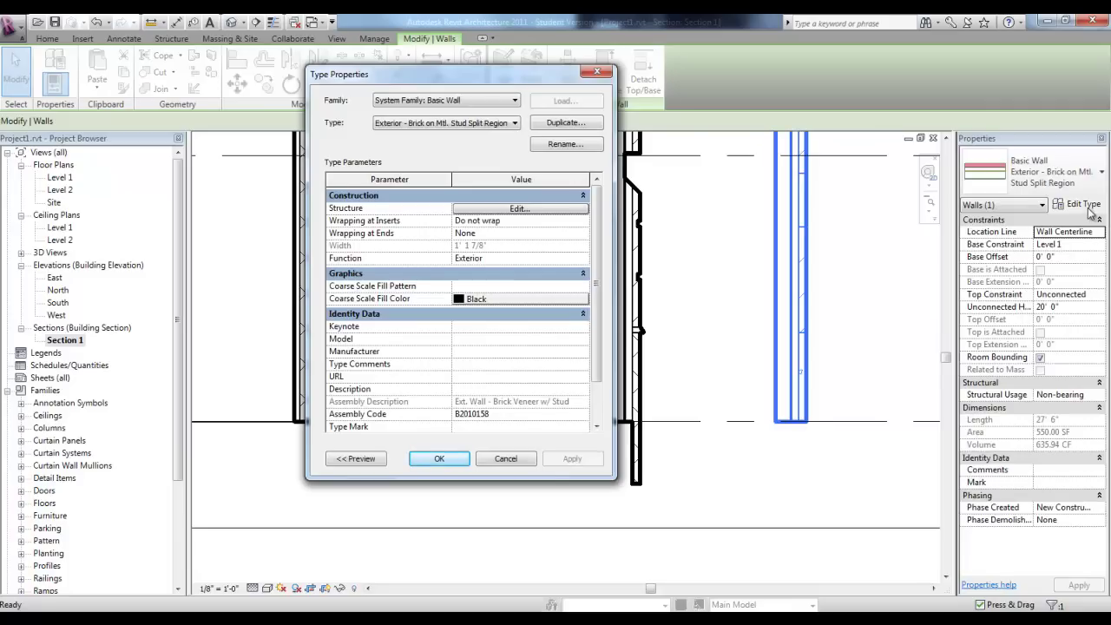
{"action": "left_click", "coordinate": [519, 209]}
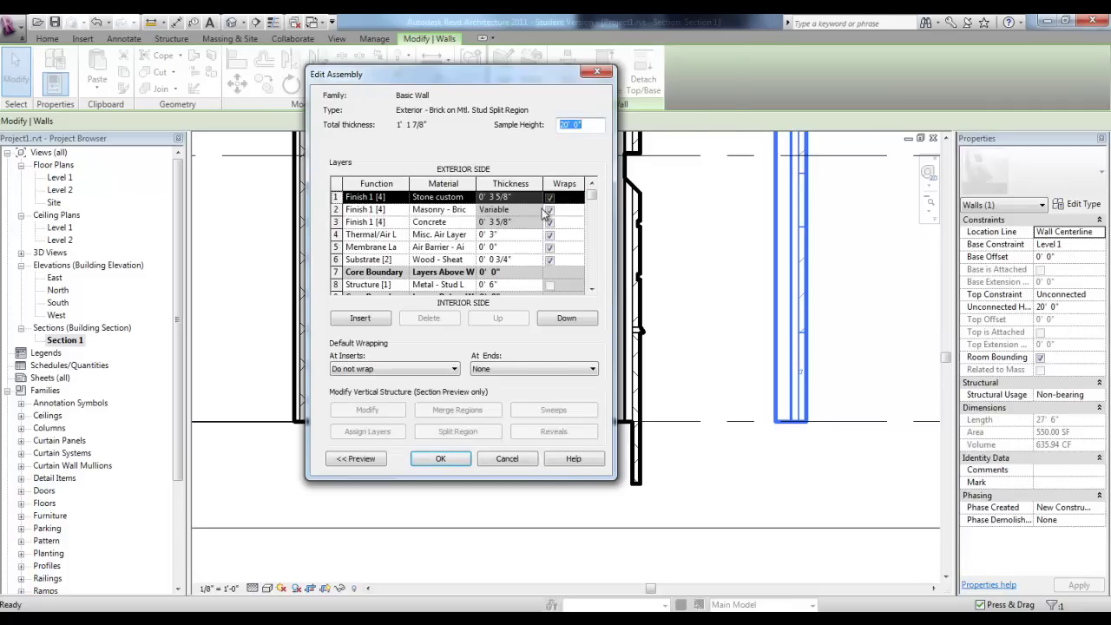
{"action": "left_click", "coordinate": [355, 458]}
{"action": "left_click", "coordinate": [476, 410]}
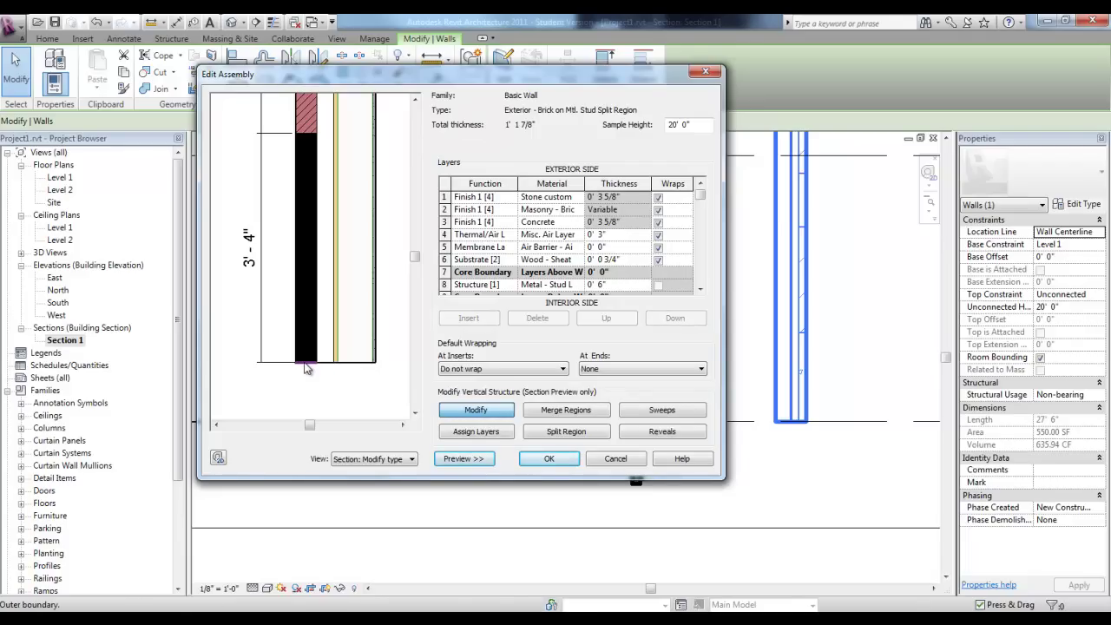
- Unlock the bottom region so it can extend, and accept both dialogs
{"action": "scroll", "coordinate": [305, 365], "scroll_direction": "down", "scroll_amount": 1}
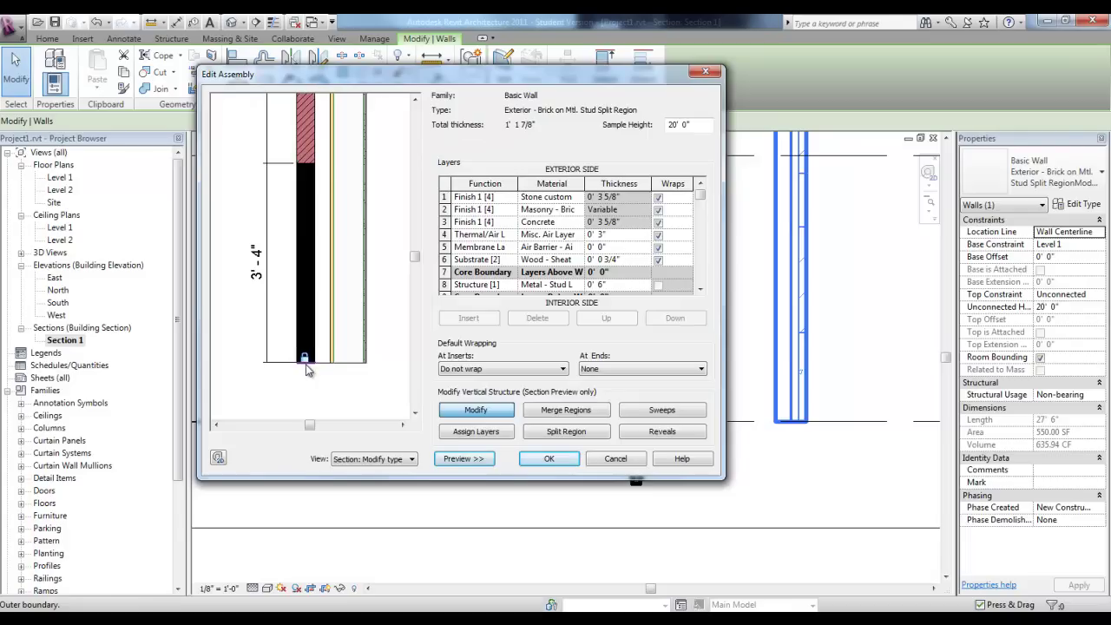
{"action": "scroll", "coordinate": [305, 365], "scroll_direction": "up", "scroll_amount": 2}
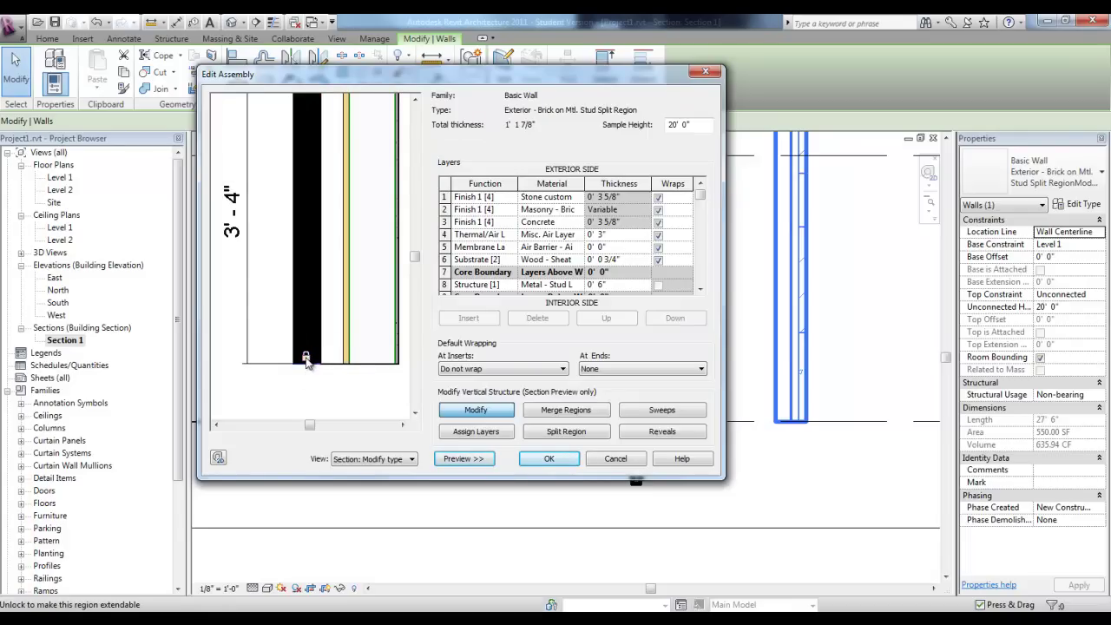
{"action": "left_click", "coordinate": [305, 359]}
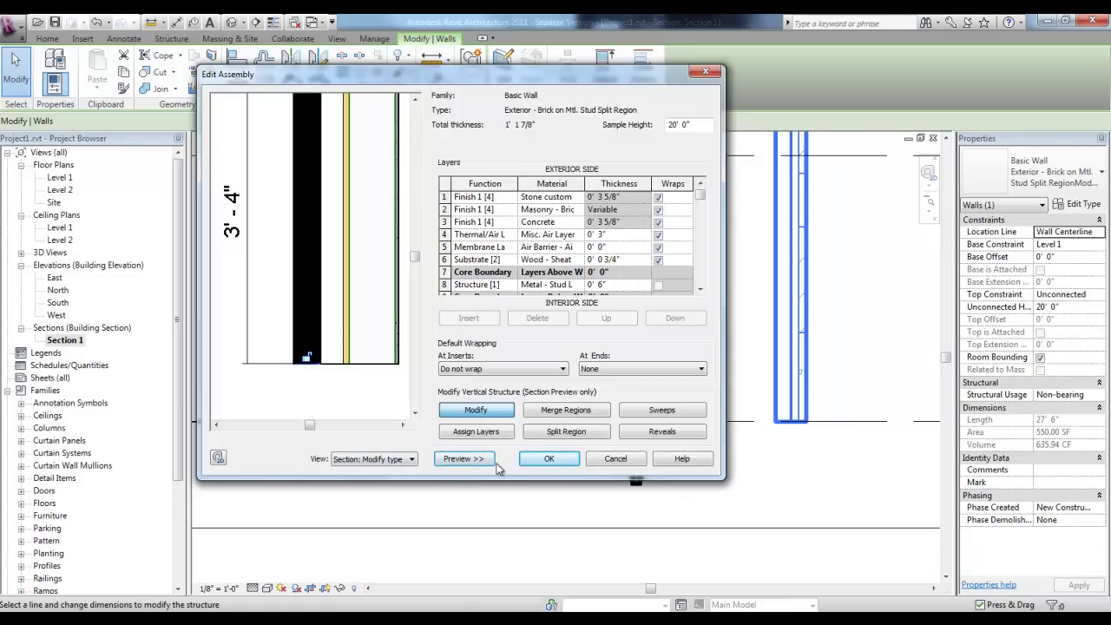
{"action": "left_click", "coordinate": [549, 458]}
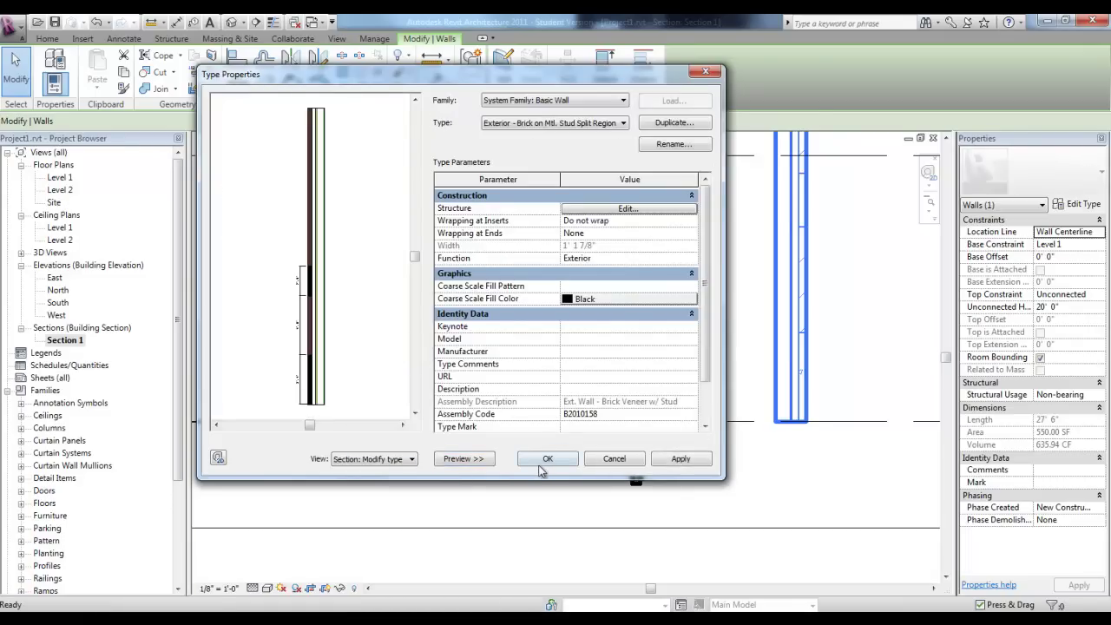
{"action": "left_click", "coordinate": [541, 463]}
- Extend the split-region wall's outer layer about 1' below Level 1, then open the Level 1 plan
{"action": "left_click", "coordinate": [826, 451]}
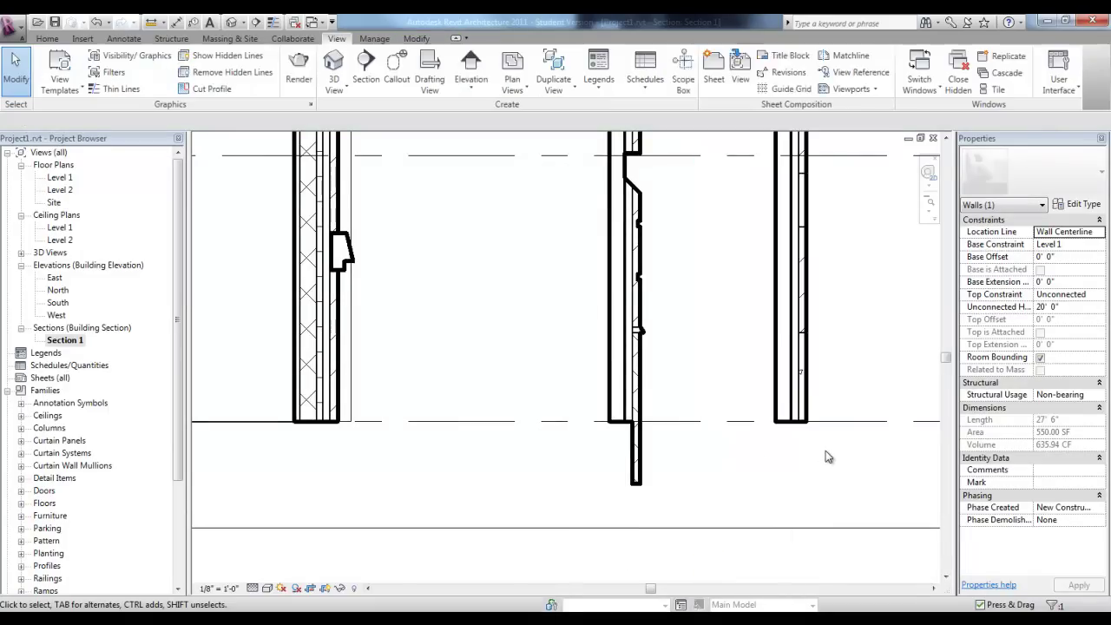
{"action": "left_click", "coordinate": [816, 415]}
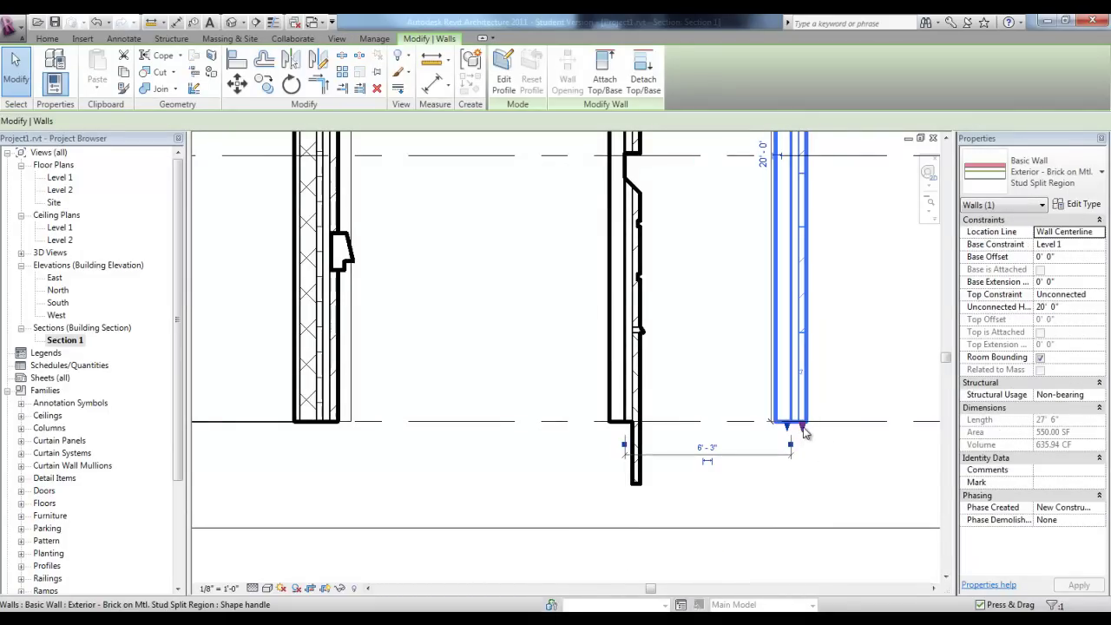
{"action": "left_click_drag", "start_coordinate": [803, 428], "coordinate": [802, 449]}
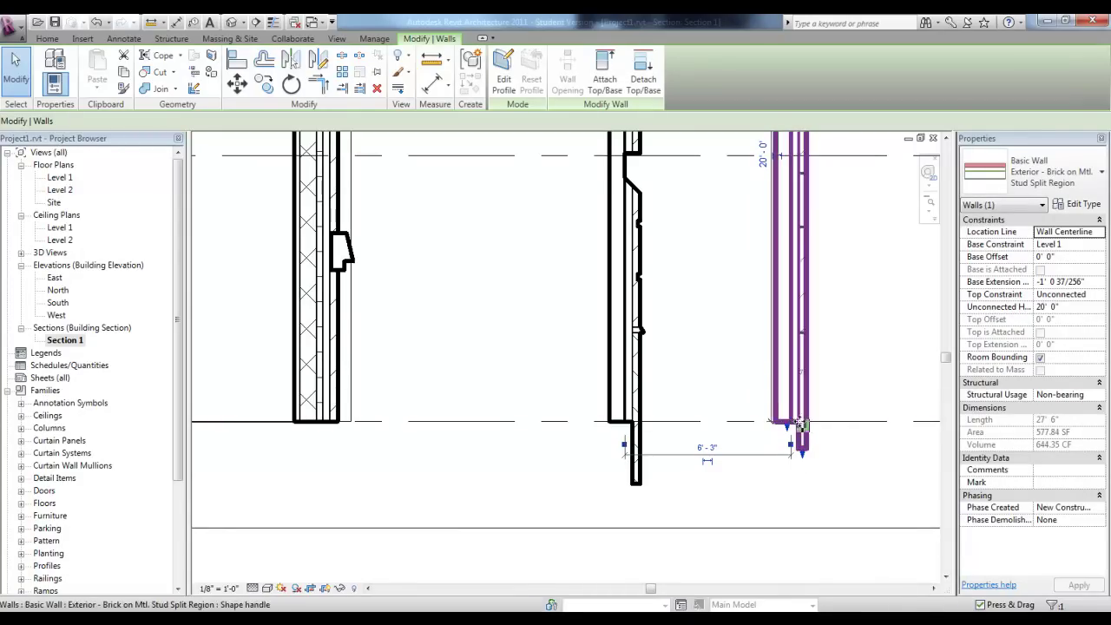
{"action": "double_click", "coordinate": [66, 178]}
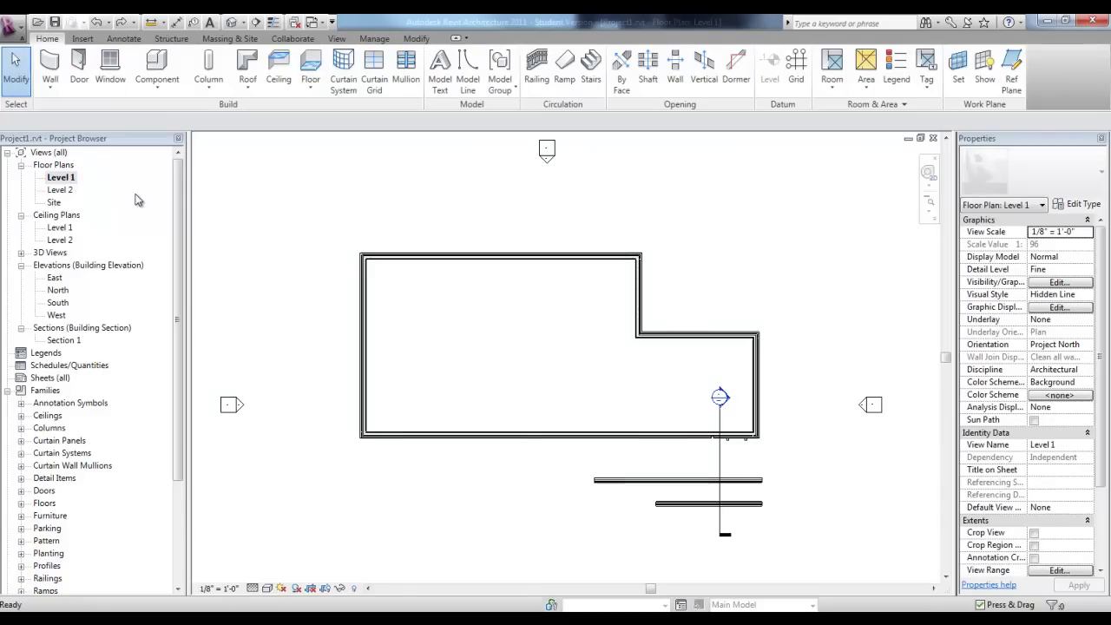
- Draw a vertical Interior - 5" Partition (2-hr) wall running up to the top exterior wall
{"action": "scroll", "coordinate": [379, 289], "scroll_direction": "up", "scroll_amount": 2}
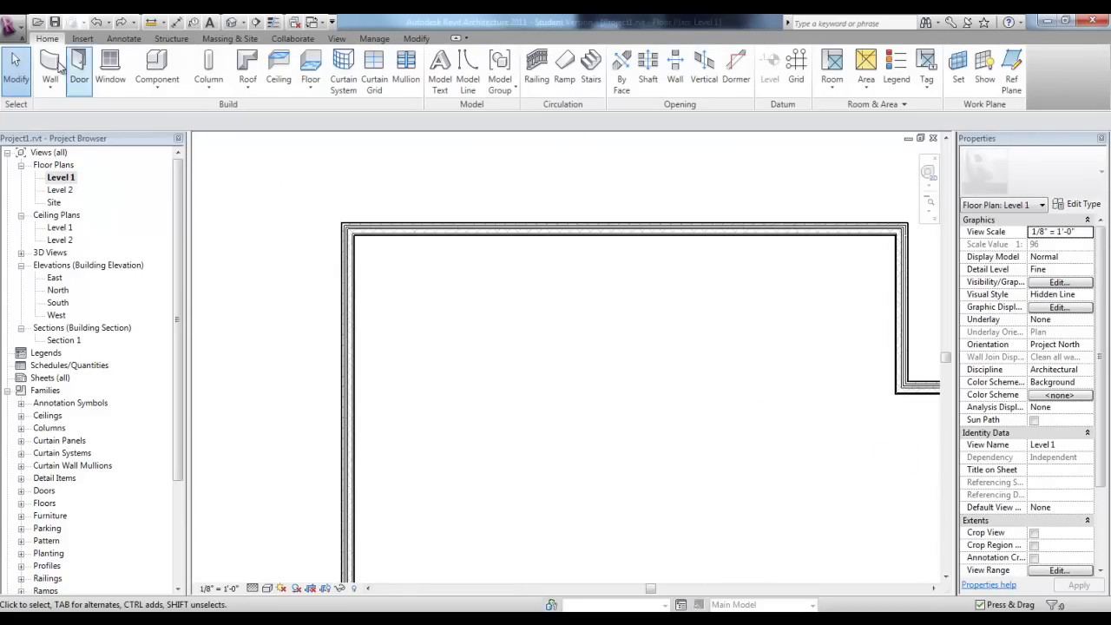
{"action": "left_click", "coordinate": [49, 70]}
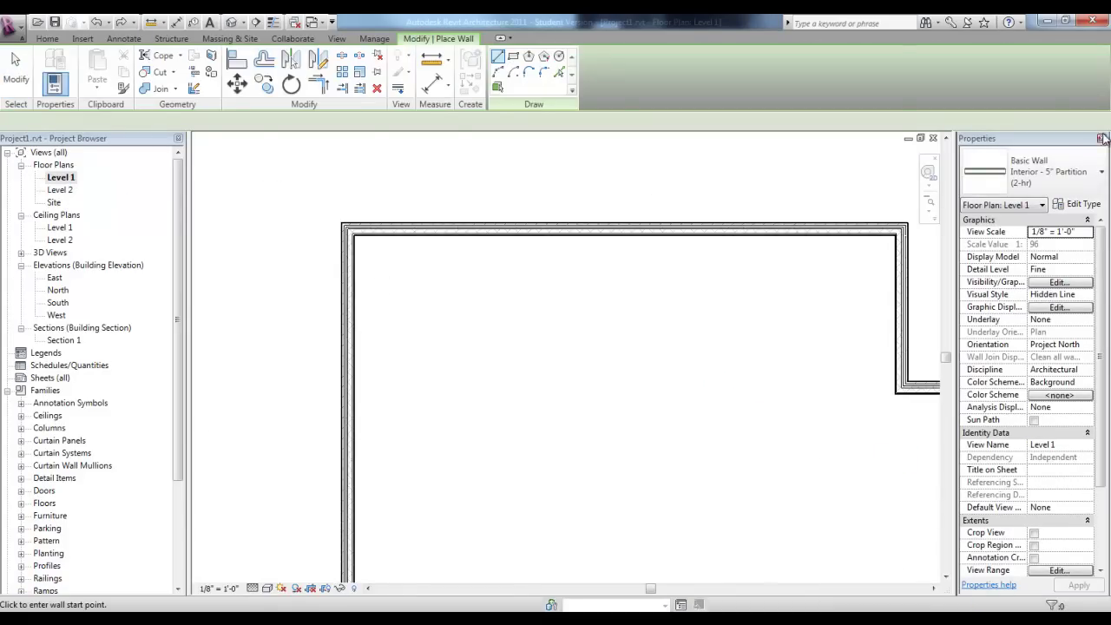
{"action": "left_click", "coordinate": [1091, 171]}
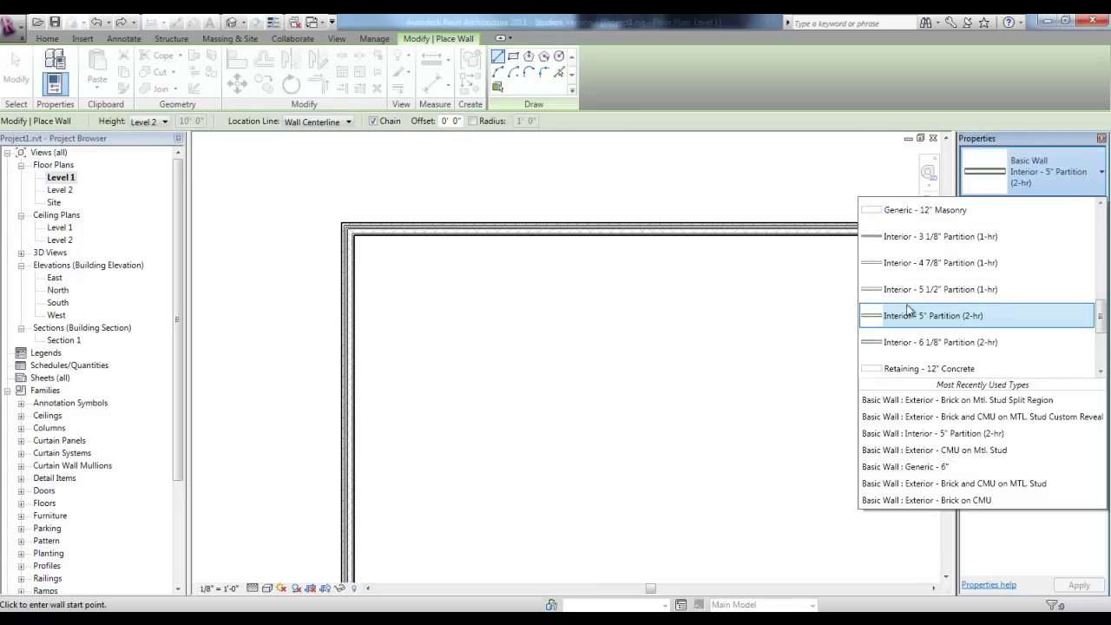
{"action": "left_click", "coordinate": [945, 319]}
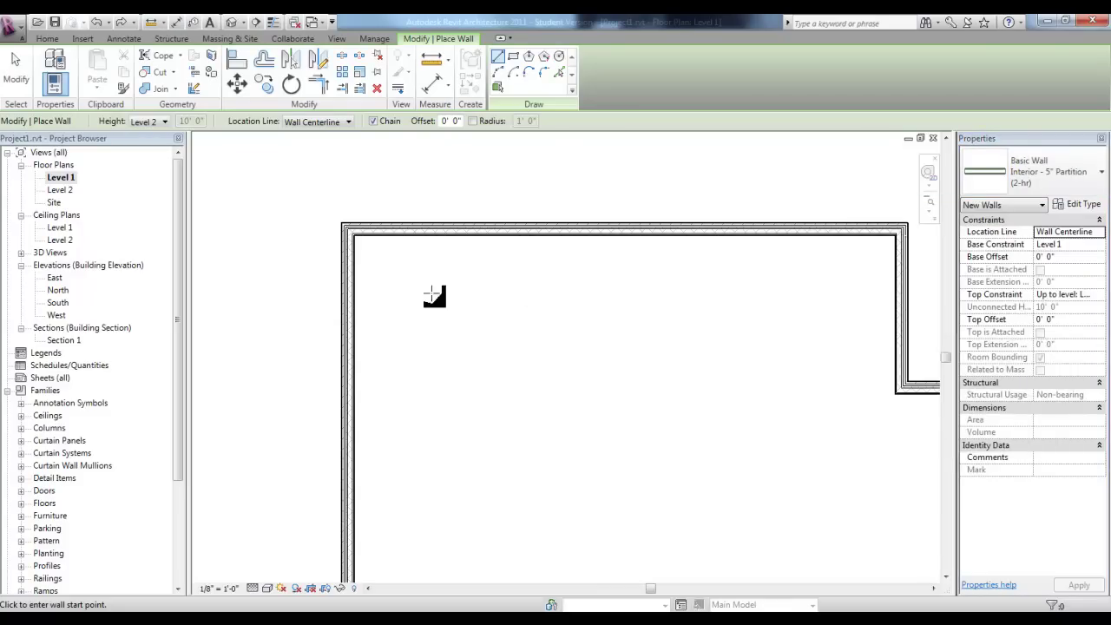
{"action": "scroll", "coordinate": [434, 292], "scroll_direction": "up", "scroll_amount": 2}
{"action": "left_click", "coordinate": [481, 409]}
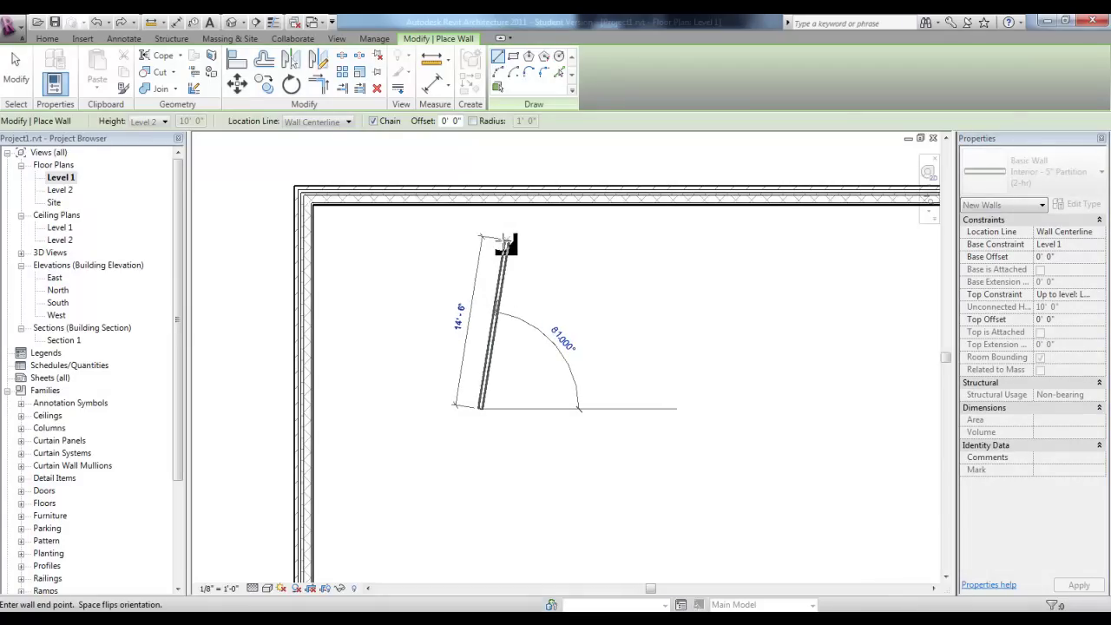
{"action": "scroll", "coordinate": [486, 207], "scroll_direction": "up", "scroll_amount": 2}
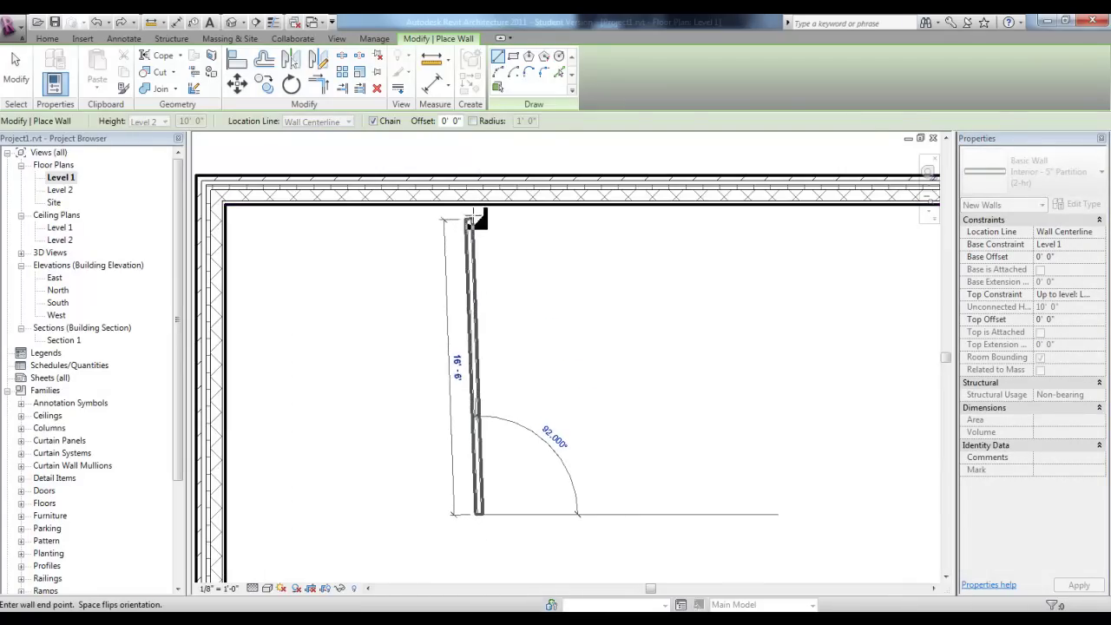
{"action": "left_click", "coordinate": [483, 204]}
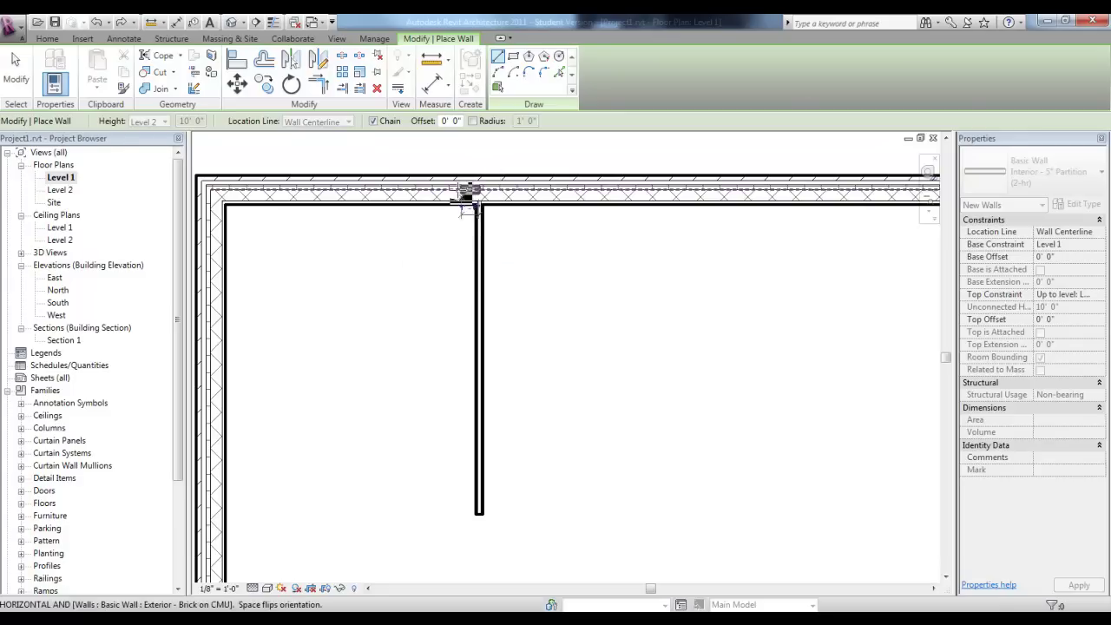
{"action": "key", "text": "Escape"}
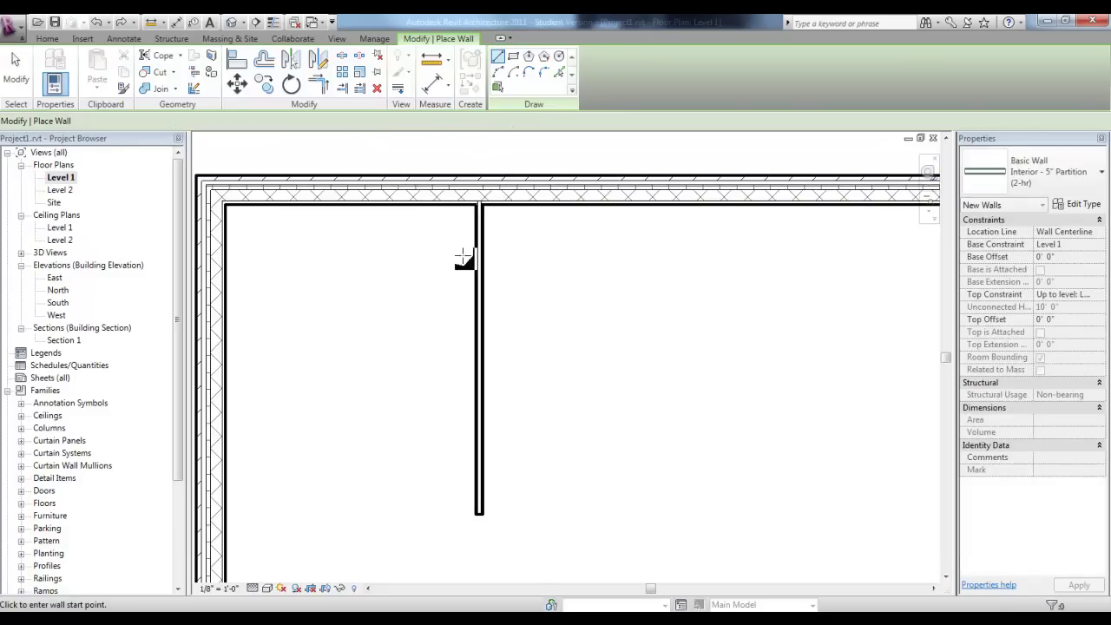
{"action": "key", "text": "Escape"}
- Disallow the partition's top-end join, then stretch that end back up to the top exterior wall
{"action": "left_click", "coordinate": [480, 239]}
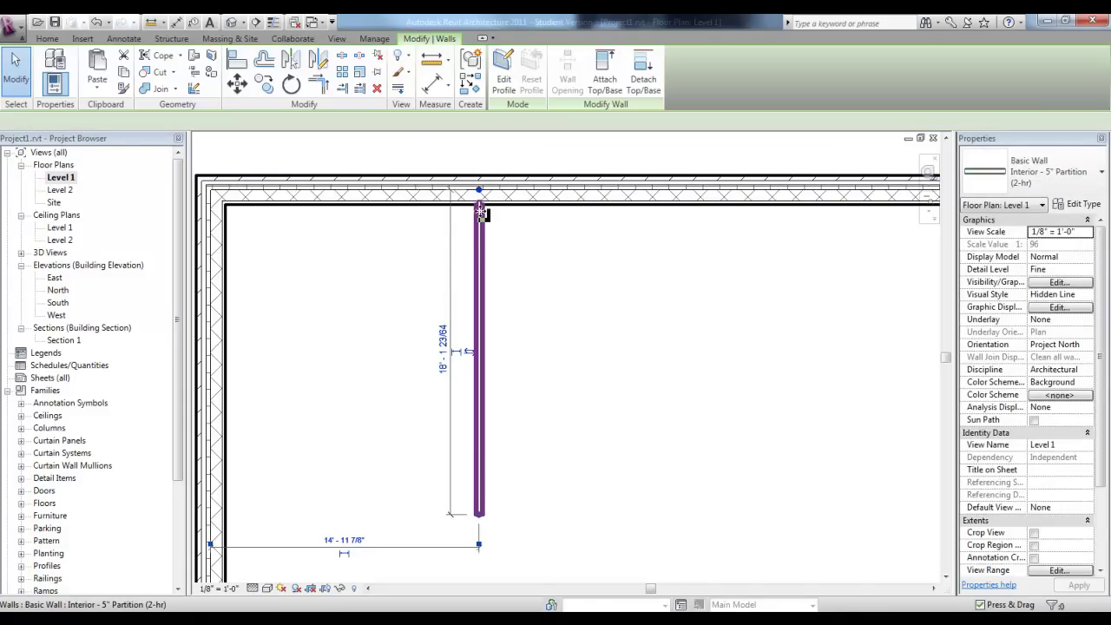
{"action": "left_click_drag", "start_coordinate": [482, 207], "coordinate": [484, 250]}
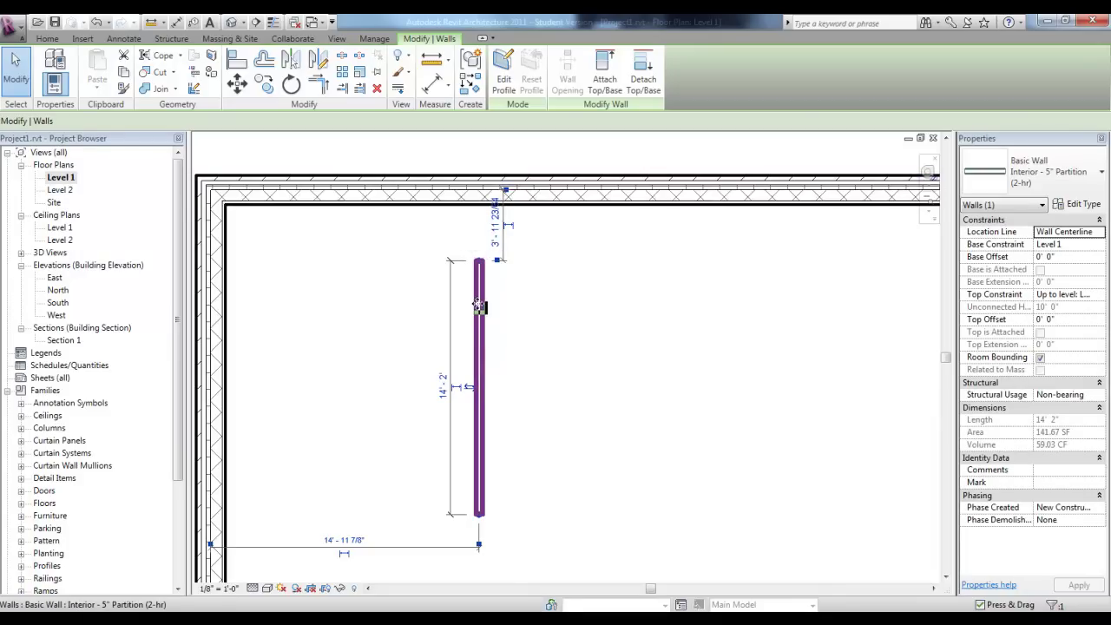
{"action": "right_click", "coordinate": [483, 271]}
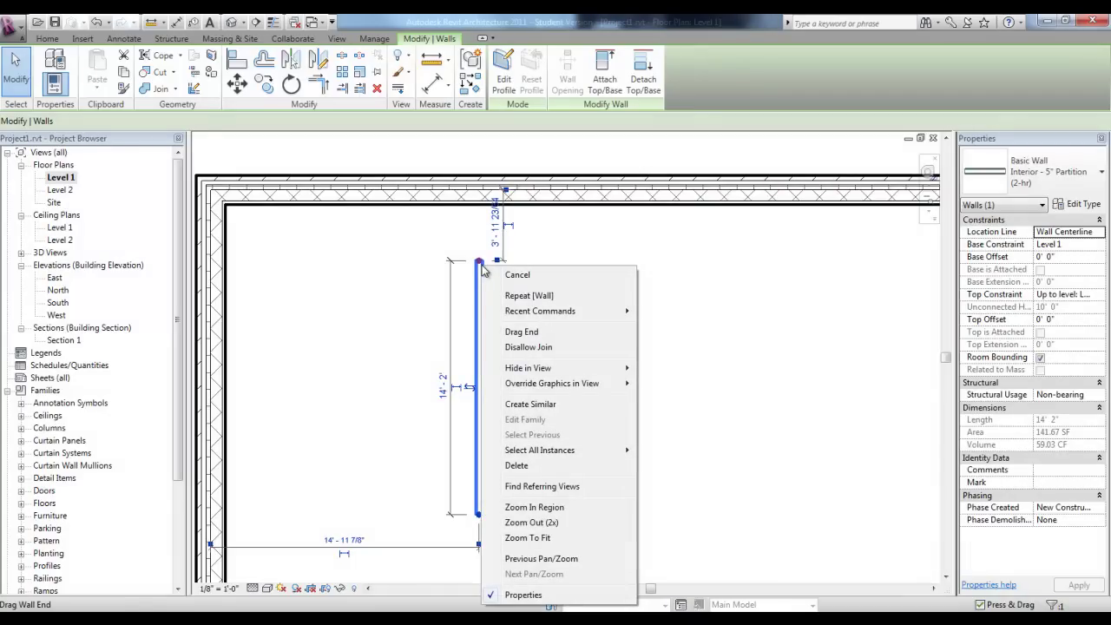
{"action": "left_click", "coordinate": [550, 347]}
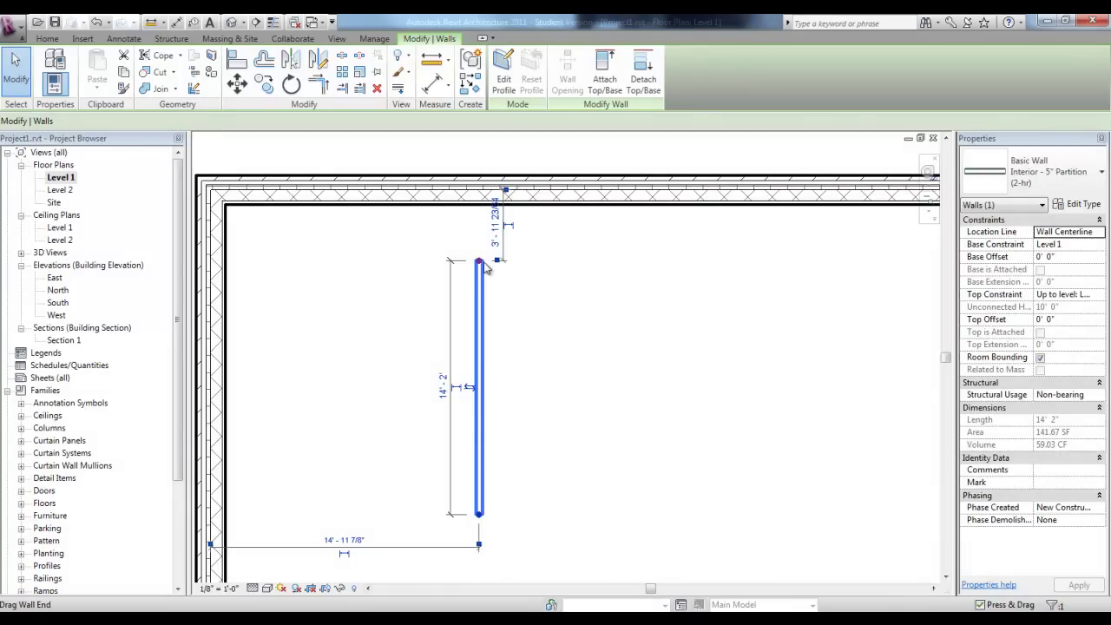
{"action": "left_click_drag", "start_coordinate": [480, 265], "coordinate": [478, 203]}
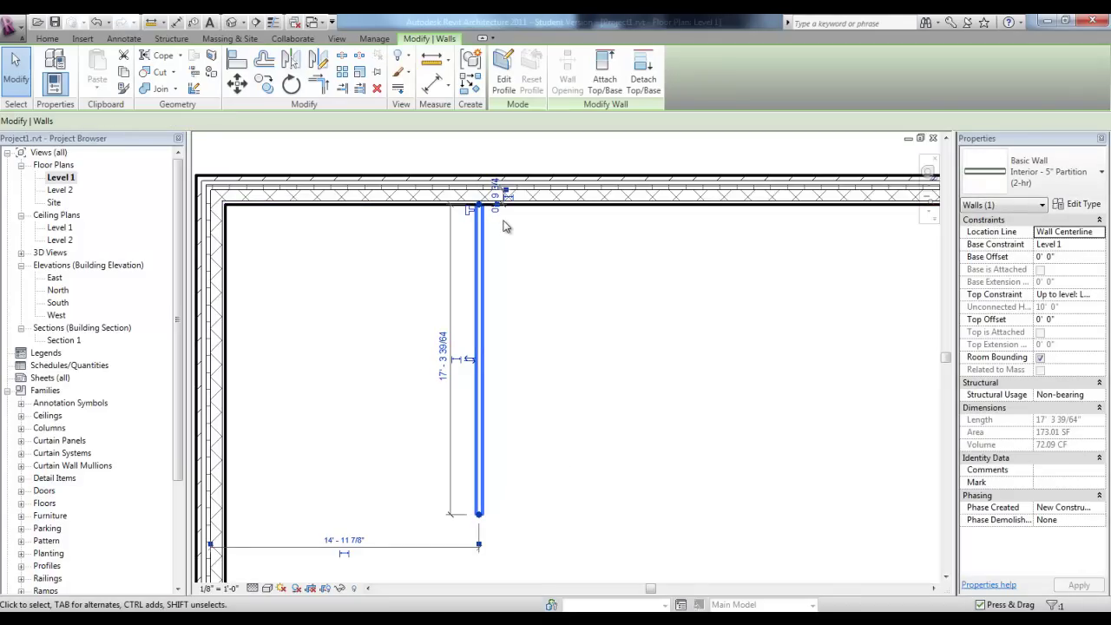
{"action": "left_click", "coordinate": [501, 225]}
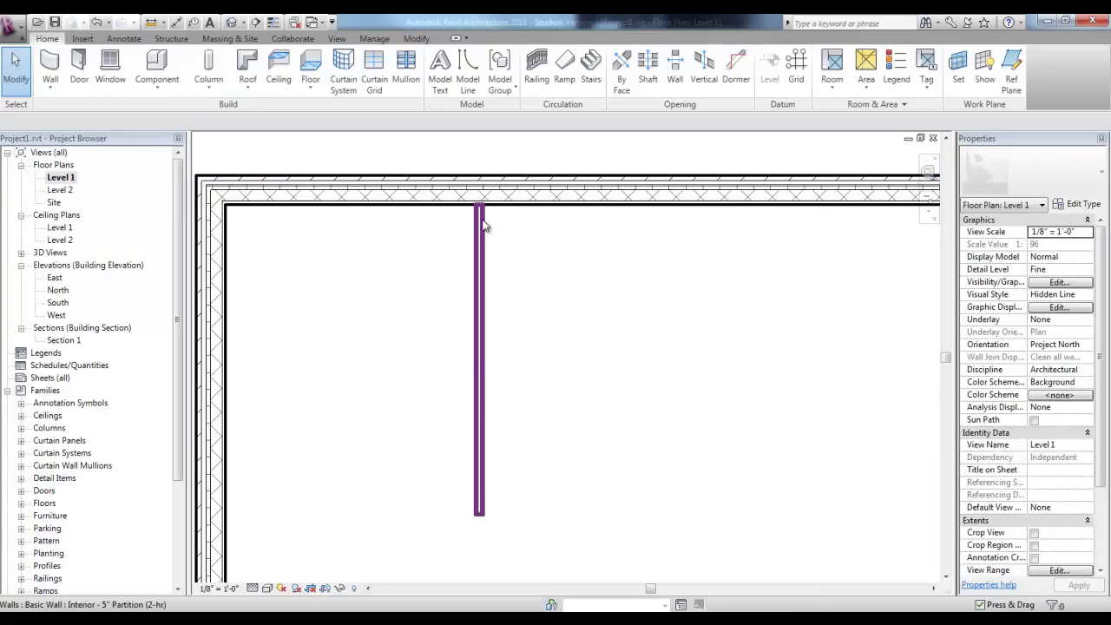
{"action": "left_click", "coordinate": [481, 222]}
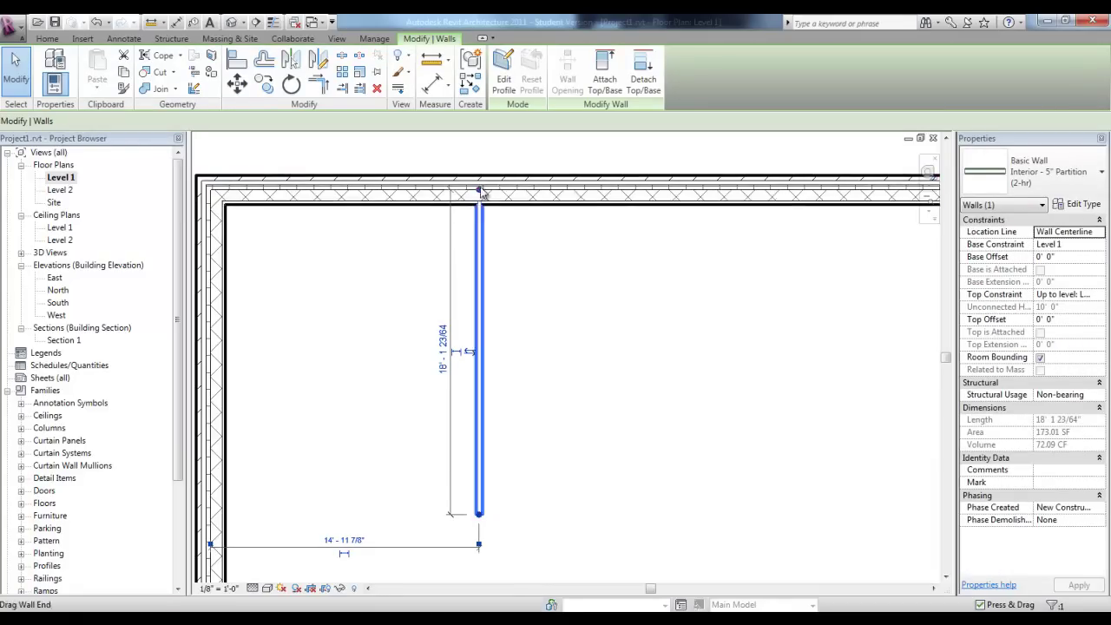
{"action": "left_click", "coordinate": [544, 234]}
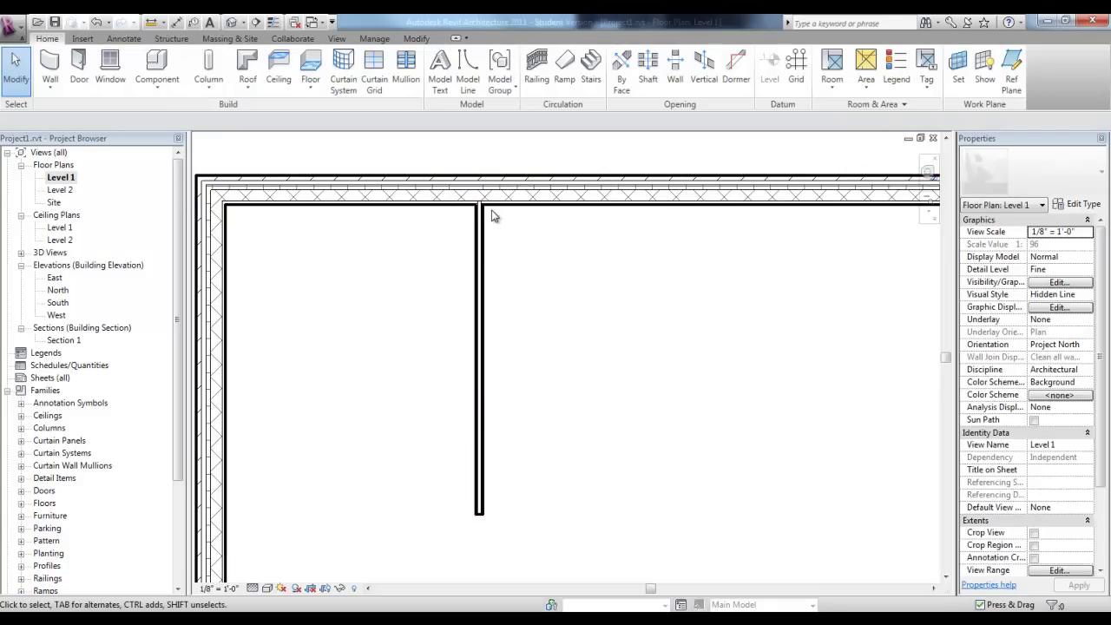
- Save the project, then change the upper-left exterior wall corner from a butt to a mitered join
{"action": "middle_click_drag", "start_coordinate": [467, 278], "coordinate": [667, 327]}
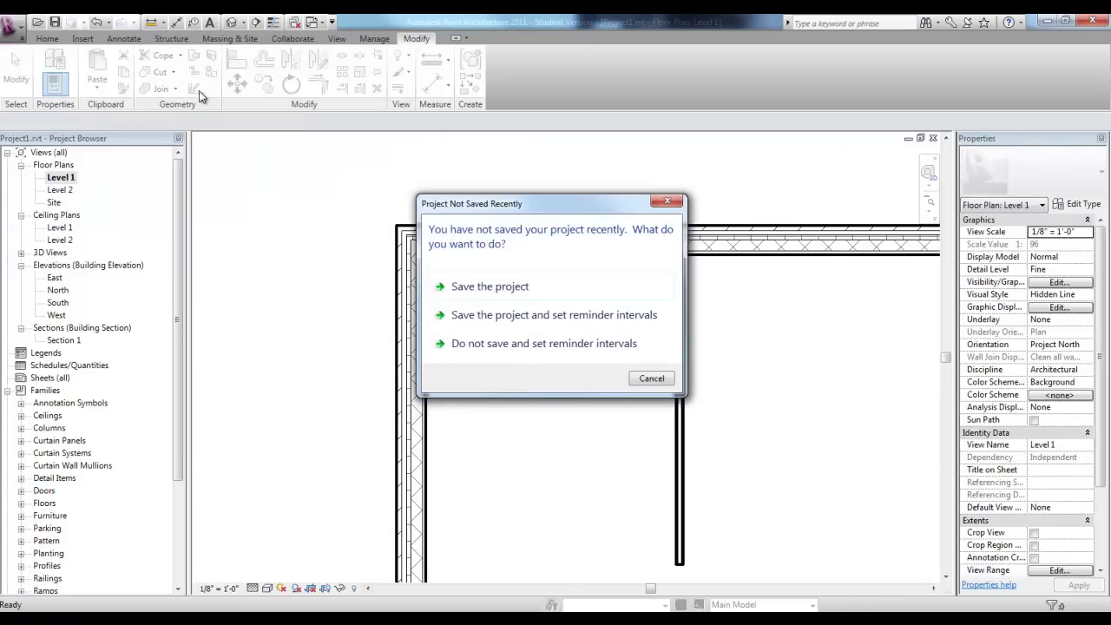
{"action": "left_click", "coordinate": [490, 286]}
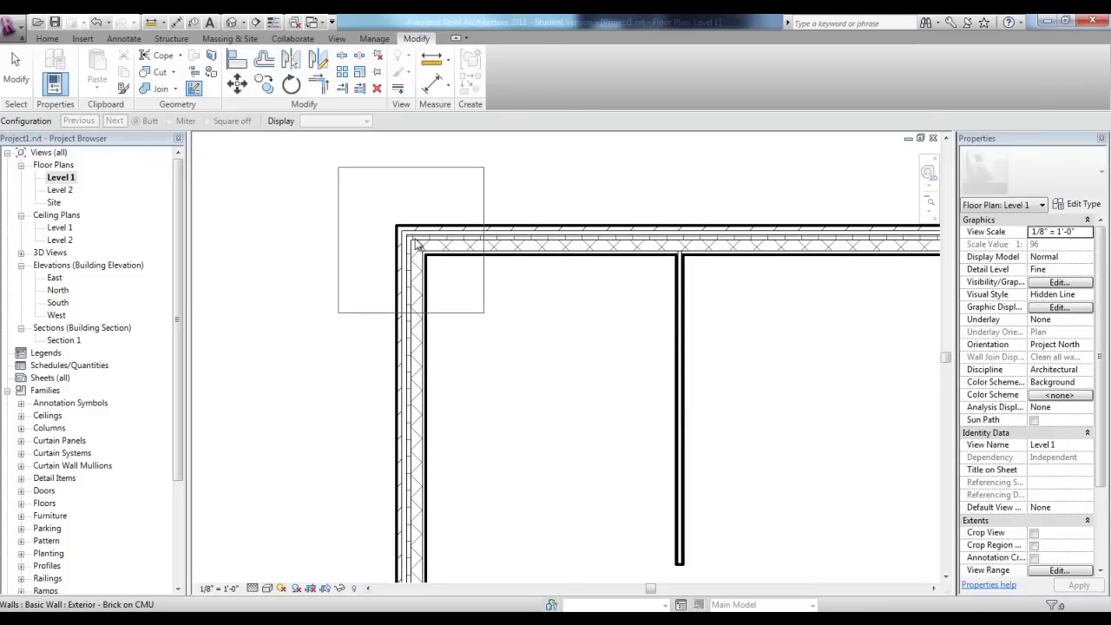
{"action": "scroll", "coordinate": [400, 250], "scroll_direction": "up", "scroll_amount": 2}
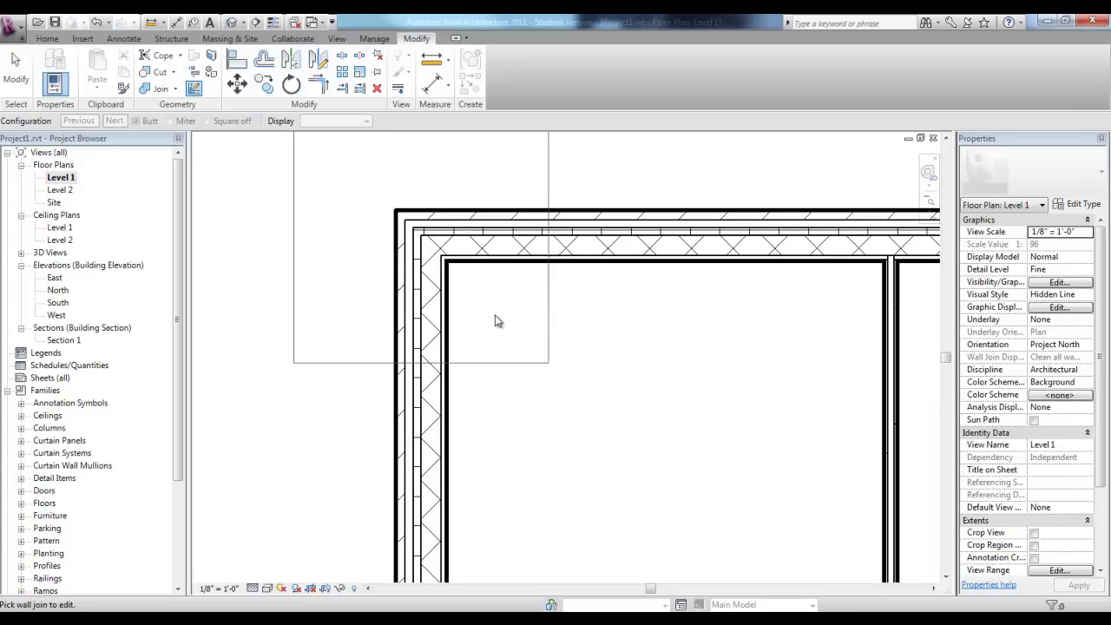
{"action": "middle_click_drag", "start_coordinate": [489, 309], "coordinate": [473, 385]}
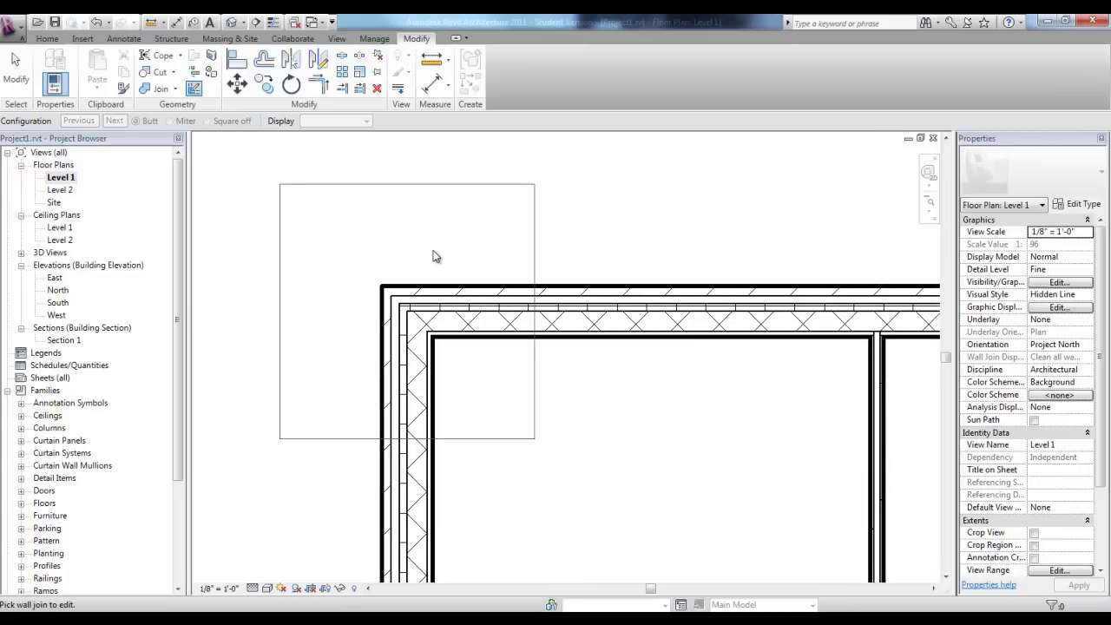
{"action": "left_click", "coordinate": [416, 345]}
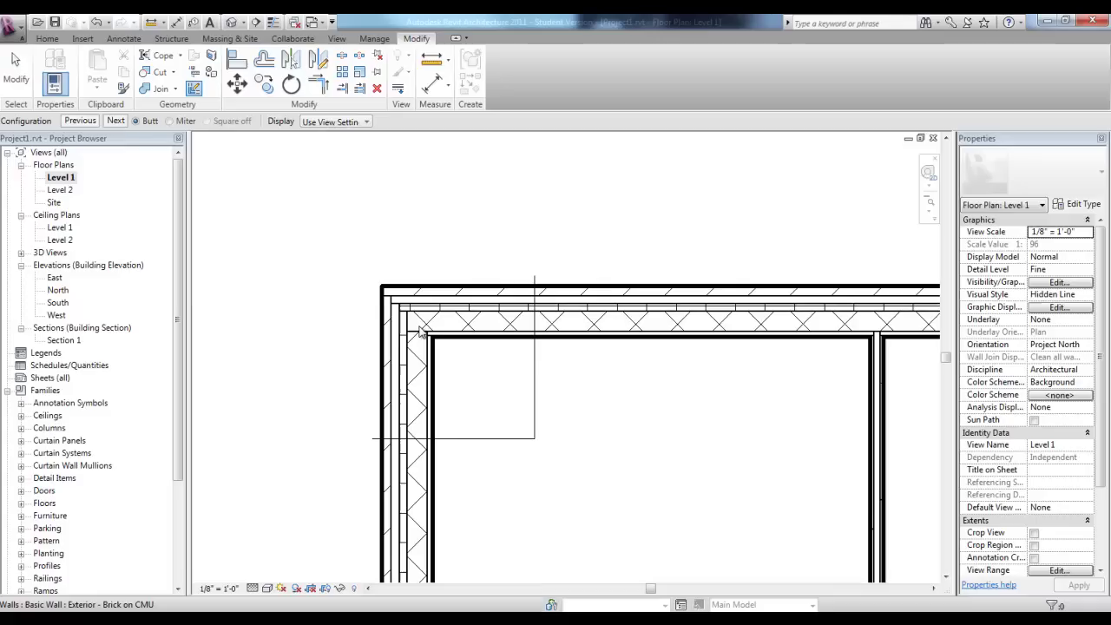
{"action": "left_click", "coordinate": [169, 121]}
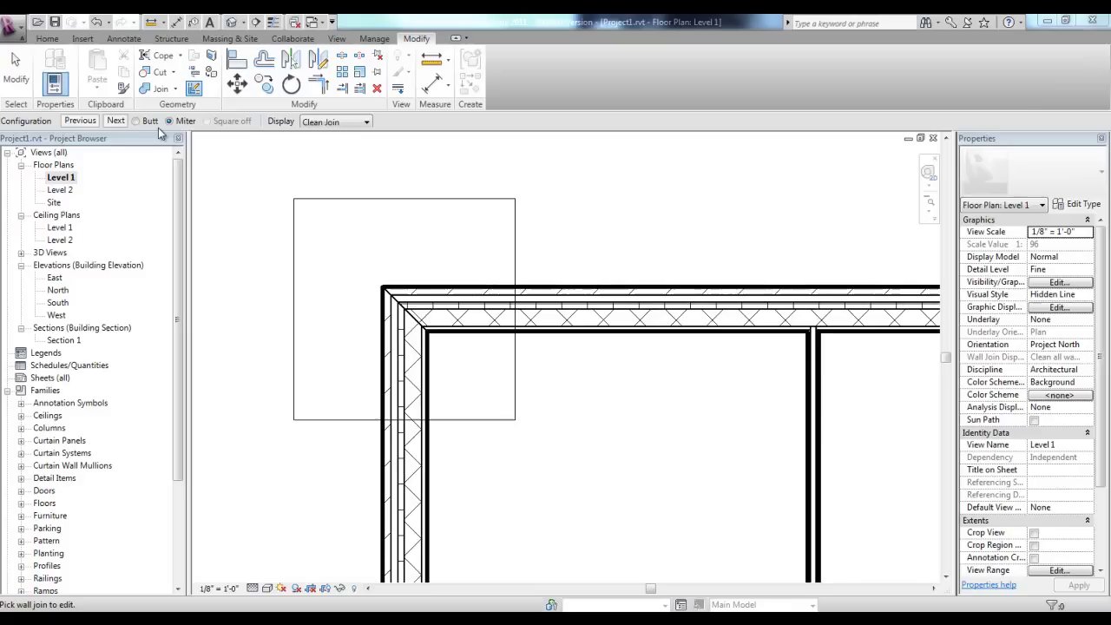